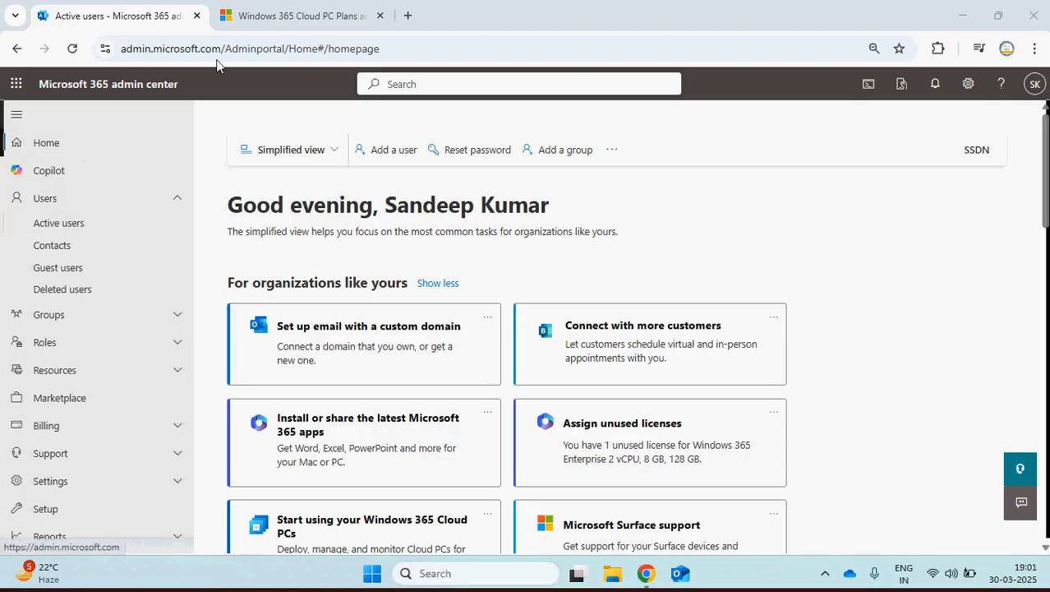
# Step: Review the Windows 365 Business plans and pricing page, including the 2 vCPU plans with 8 GB RAM
pyautogui.click(261, 22)
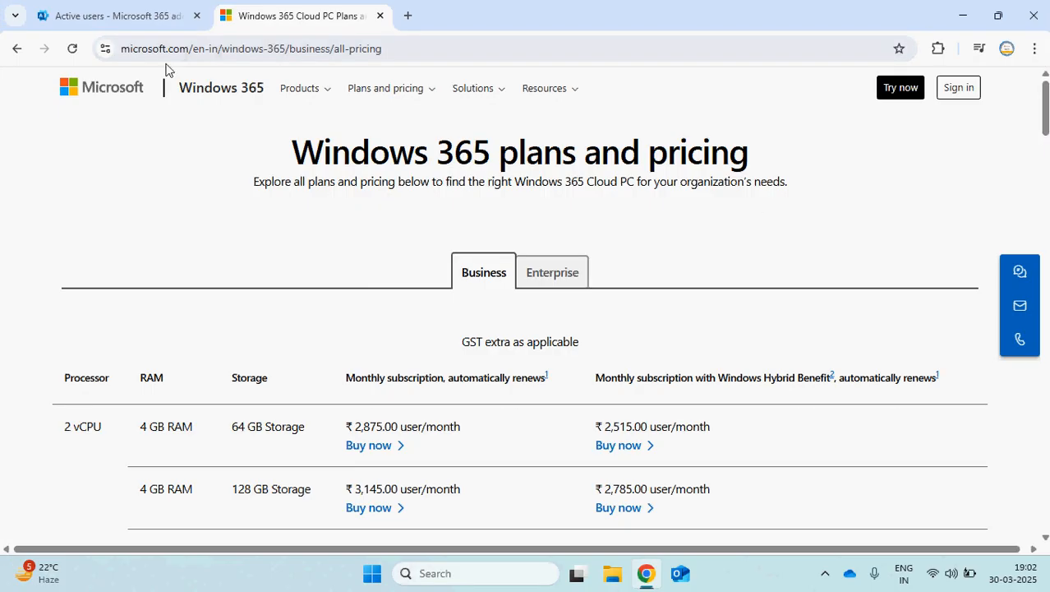
pyautogui.click(123, 49)
pyautogui.moveTo(140, 50); pyautogui.dragTo(413, 52)
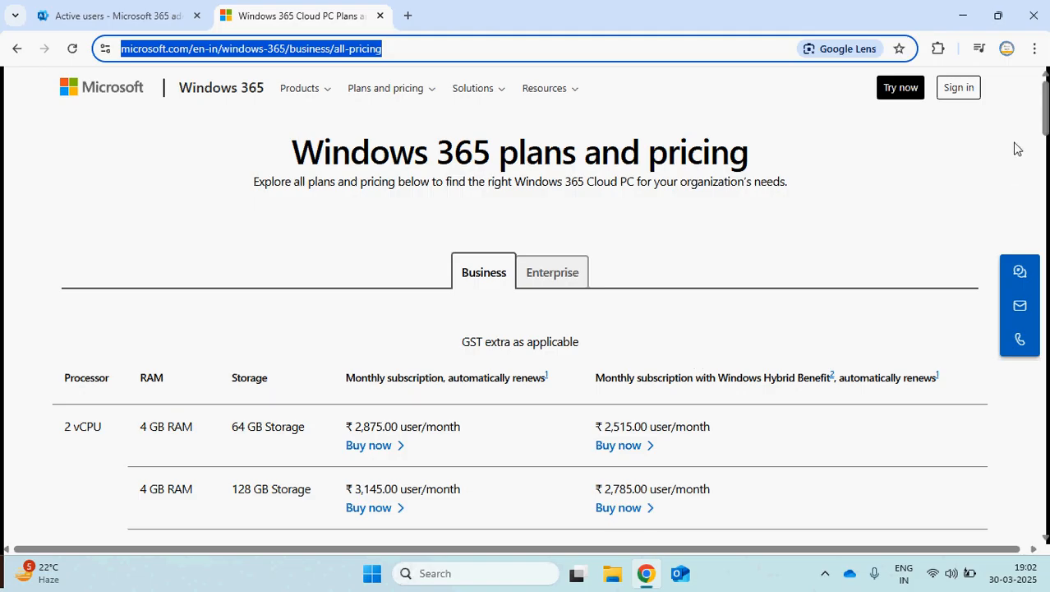
pyautogui.moveTo(1046, 111); pyautogui.dragTo(1046, 131)
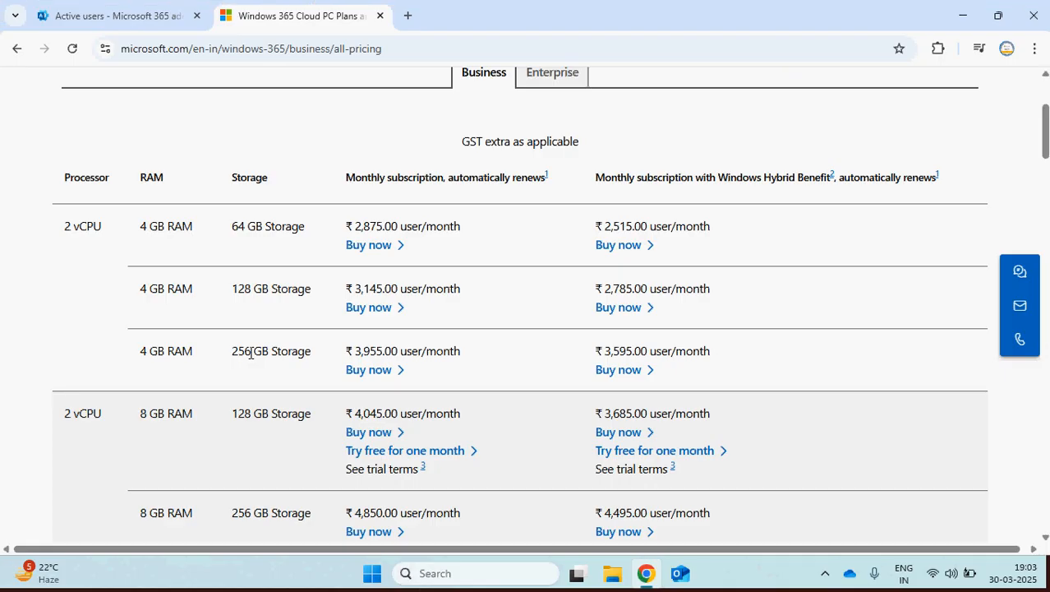
pyautogui.moveTo(140, 413); pyautogui.dragTo(230, 416)
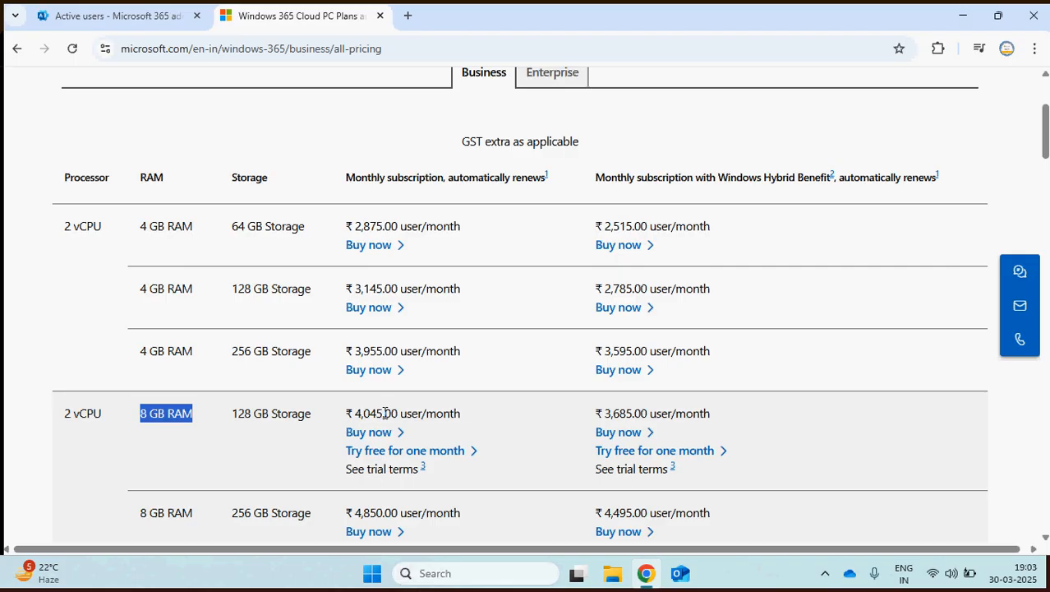
# Step: Review the Windows 365 Enterprise pricing, covering the 16 vCPU plans with 64 GB RAM and the Enterprise GPU offerings
pyautogui.click(553, 72)
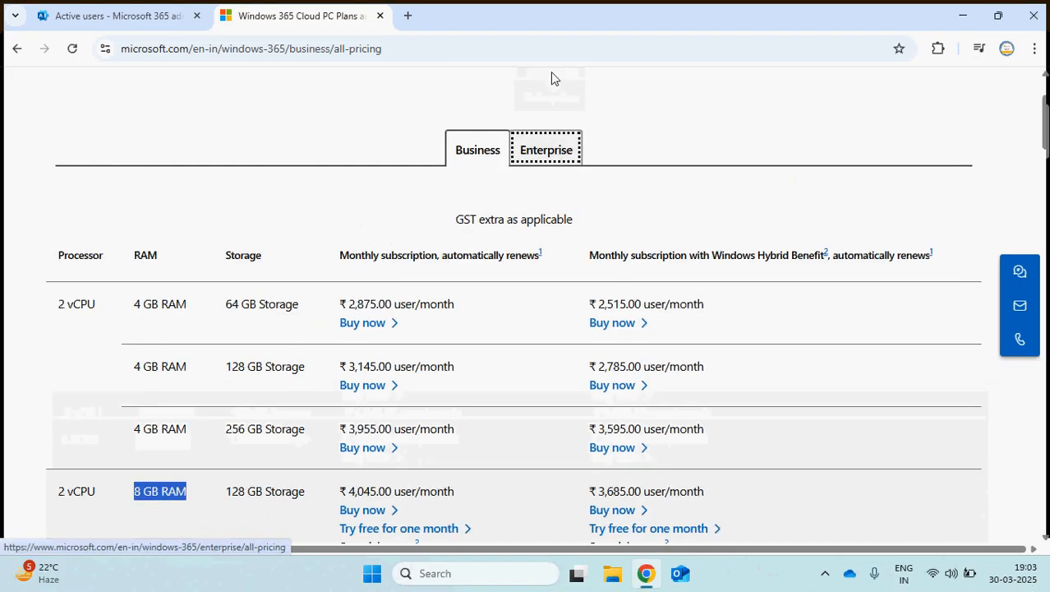
pyautogui.click(551, 156)
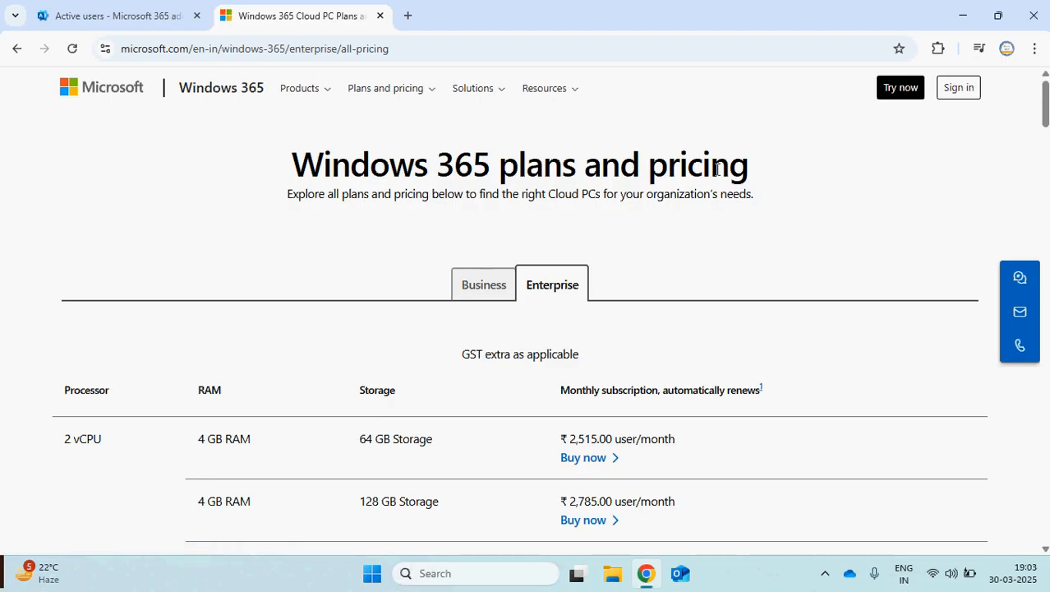
pyautogui.moveTo(1045, 100); pyautogui.dragTo(1045, 113)
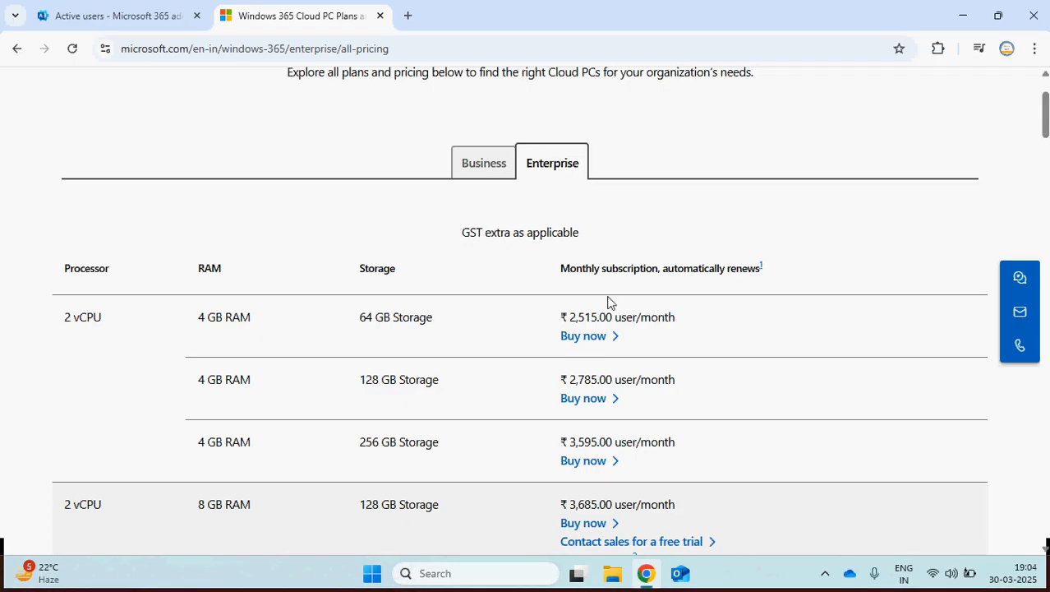
pyautogui.moveTo(1046, 113); pyautogui.dragTo(1038, 194)
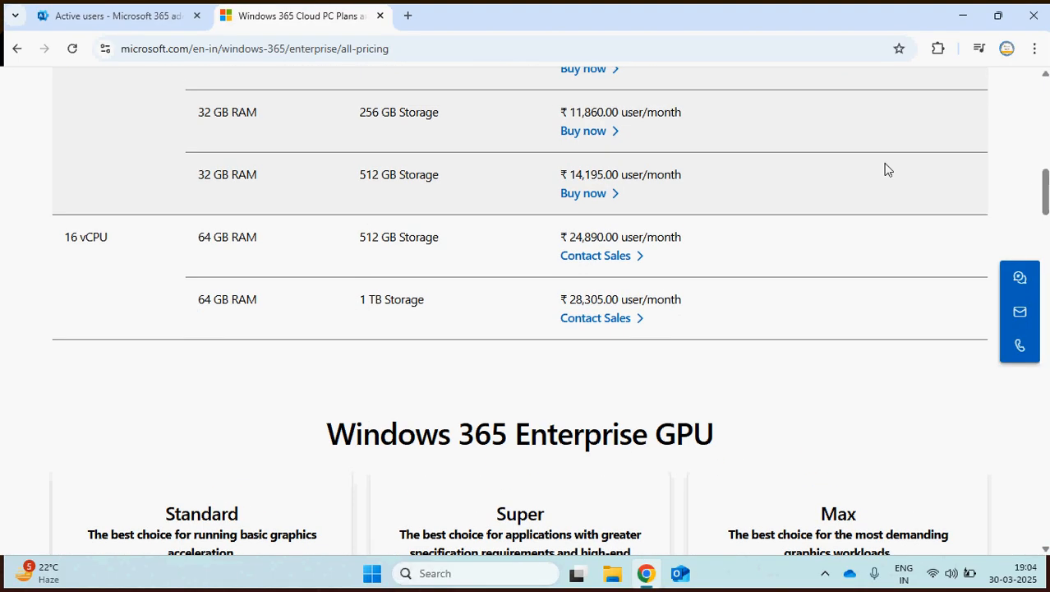
pyautogui.moveTo(66, 245); pyautogui.dragTo(296, 239)
pyautogui.moveTo(359, 299); pyautogui.dragTo(429, 304)
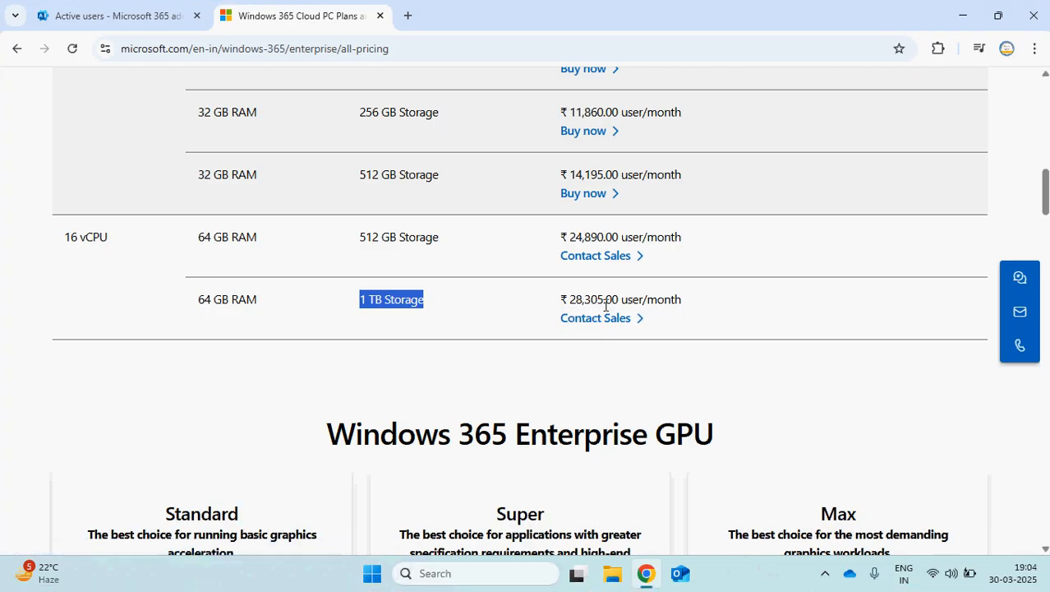
pyautogui.moveTo(1045, 194); pyautogui.dragTo(1045, 210)
pyautogui.moveTo(655, 149); pyautogui.dragTo(734, 154)
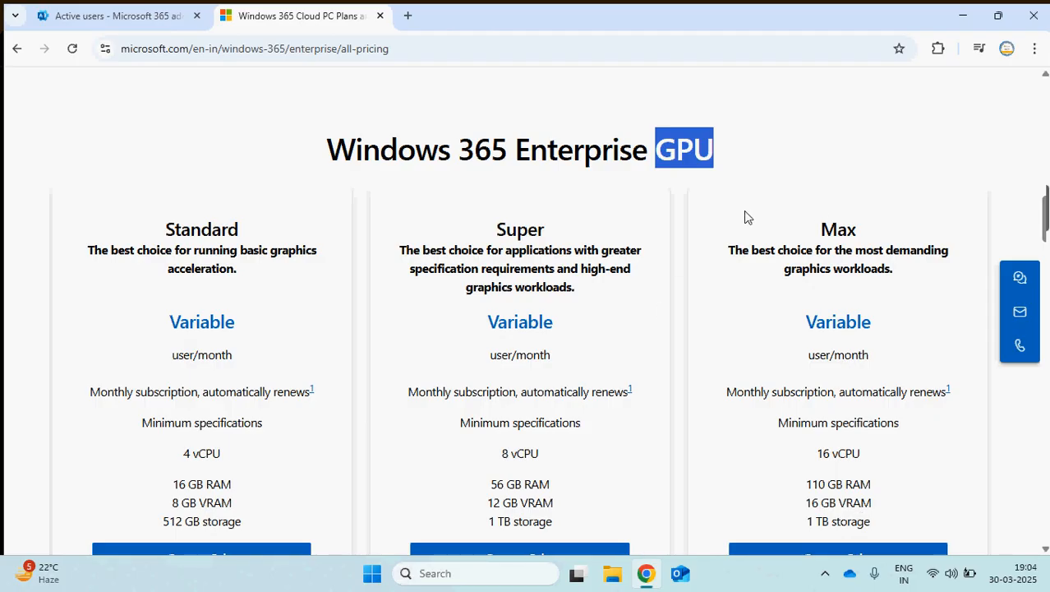
# Step: Switch to the Microsoft 365 admin center and review the organization's product licenses
pyautogui.click(152, 16)
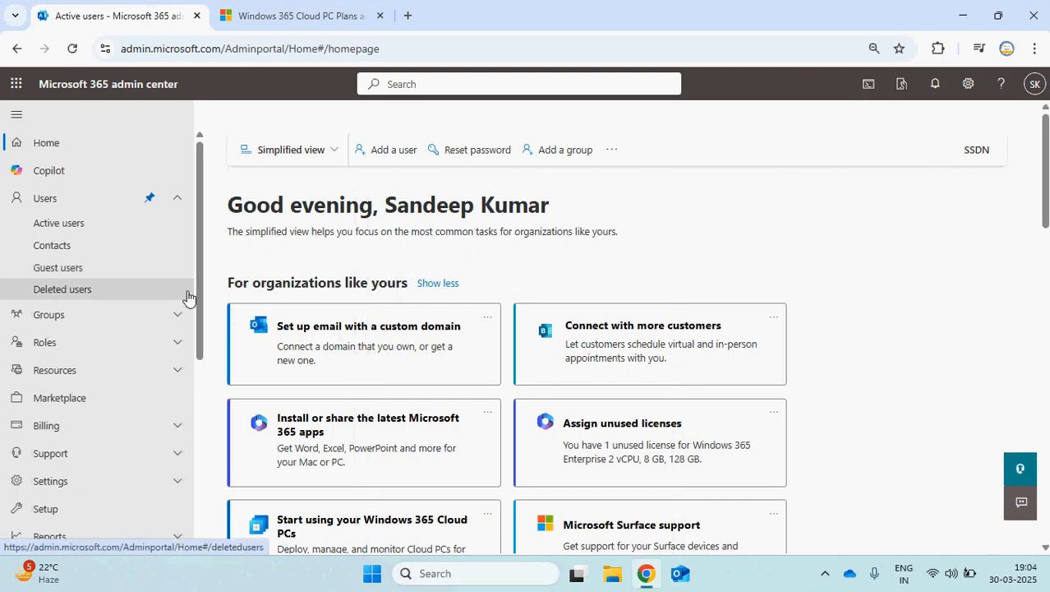
pyautogui.moveTo(198, 206); pyautogui.dragTo(195, 304)
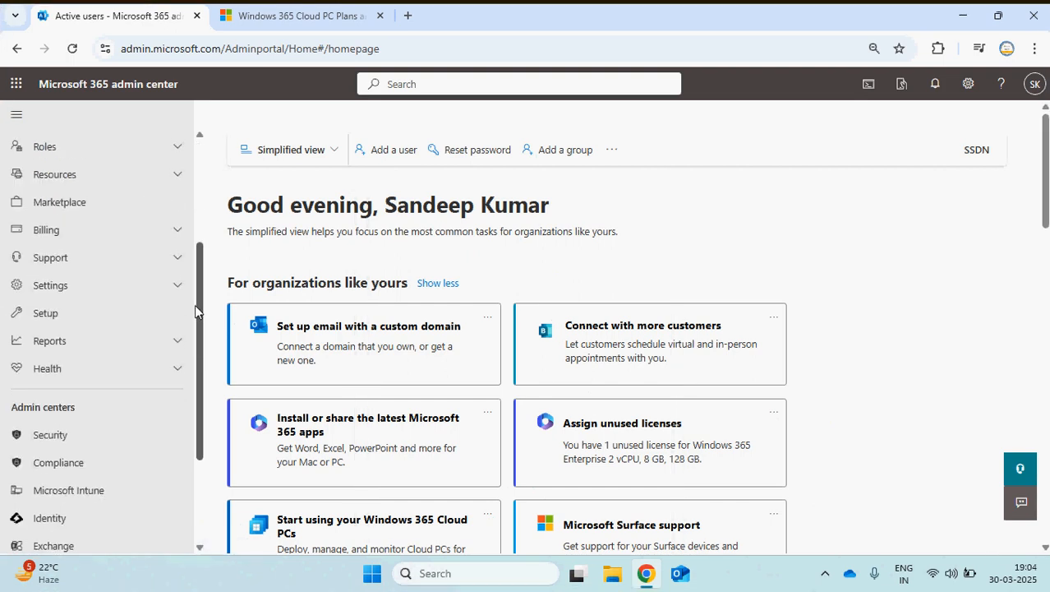
pyautogui.click(55, 230)
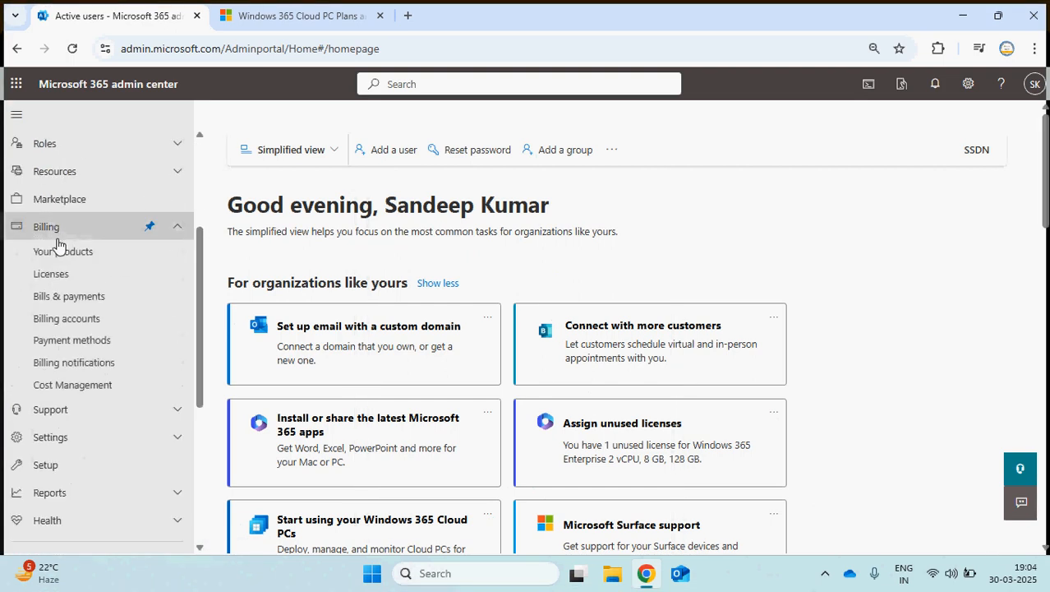
pyautogui.click(51, 274)
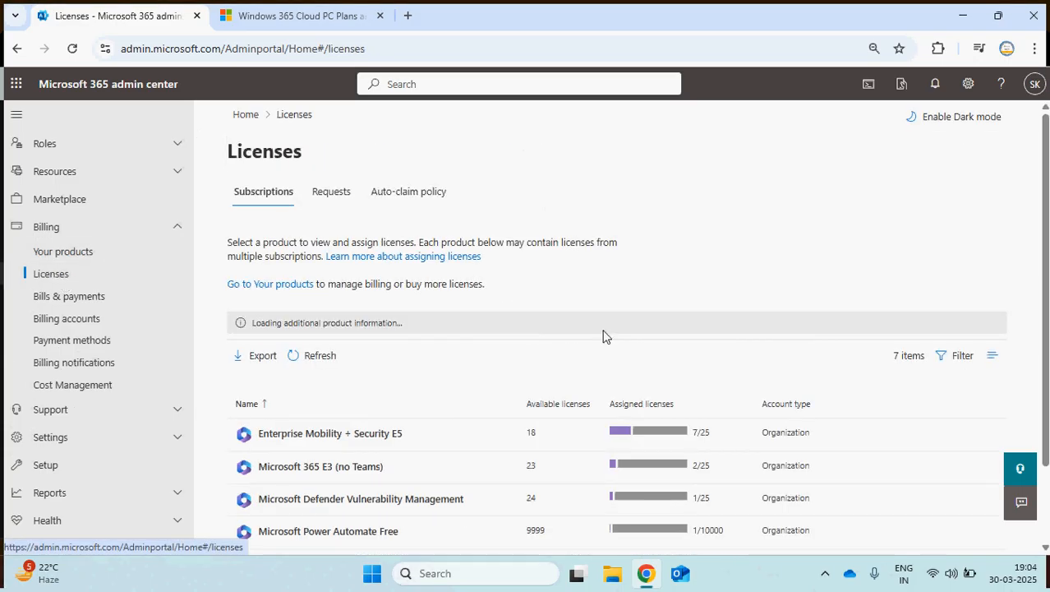
pyautogui.moveTo(1042, 172); pyautogui.dragTo(1045, 267)
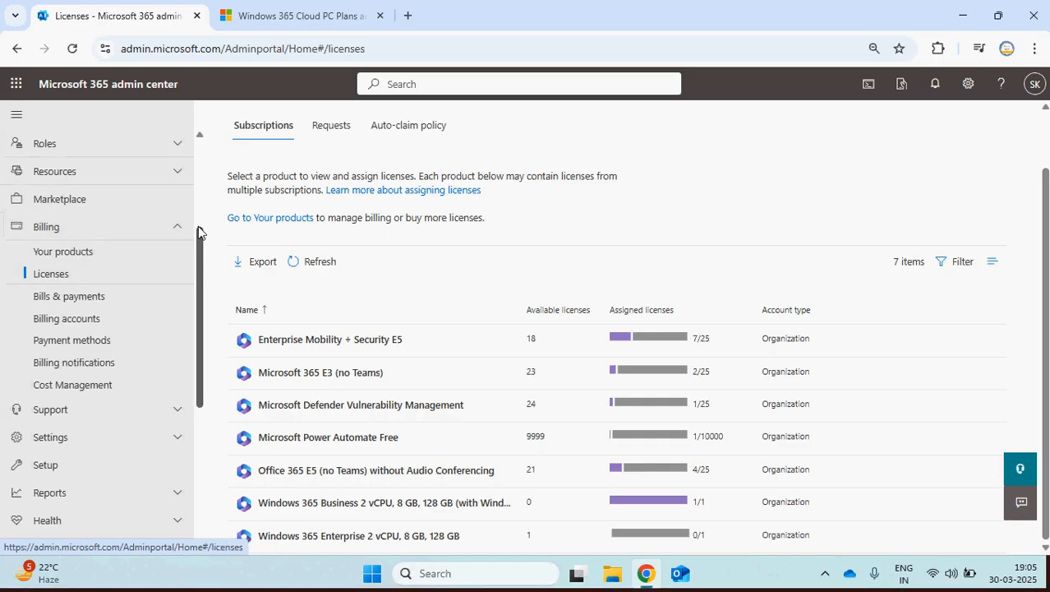
# Step: Find the active user holding the Windows 365 Business license and open that account's licenses and apps settings
pyautogui.moveTo(202, 275); pyautogui.dragTo(205, 164)
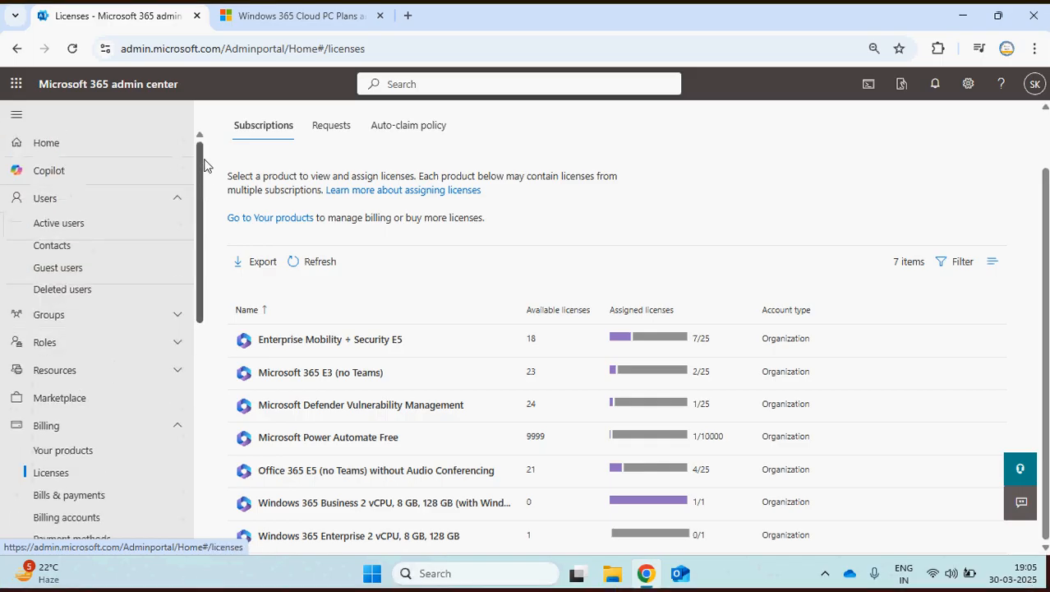
pyautogui.click(59, 224)
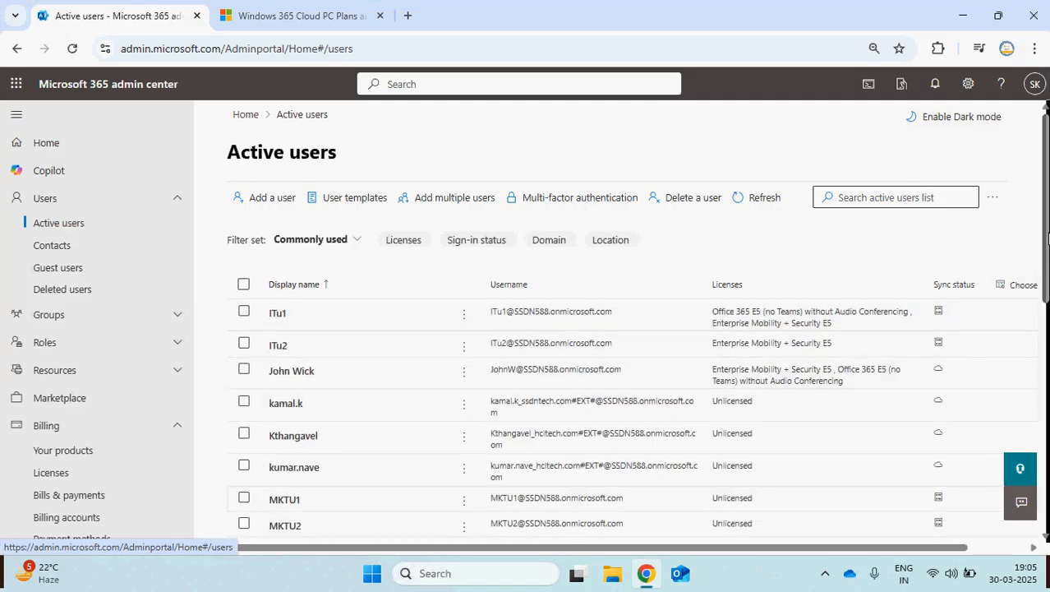
pyautogui.scroll(-5, 1047, 236)
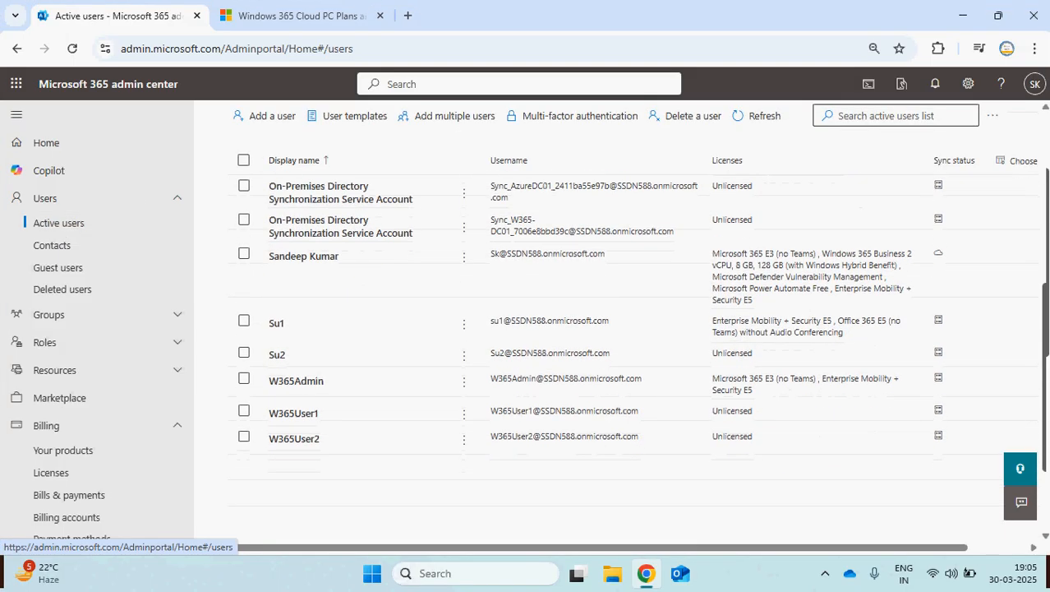
pyautogui.moveTo(1047, 409); pyautogui.dragTo(1047, 379)
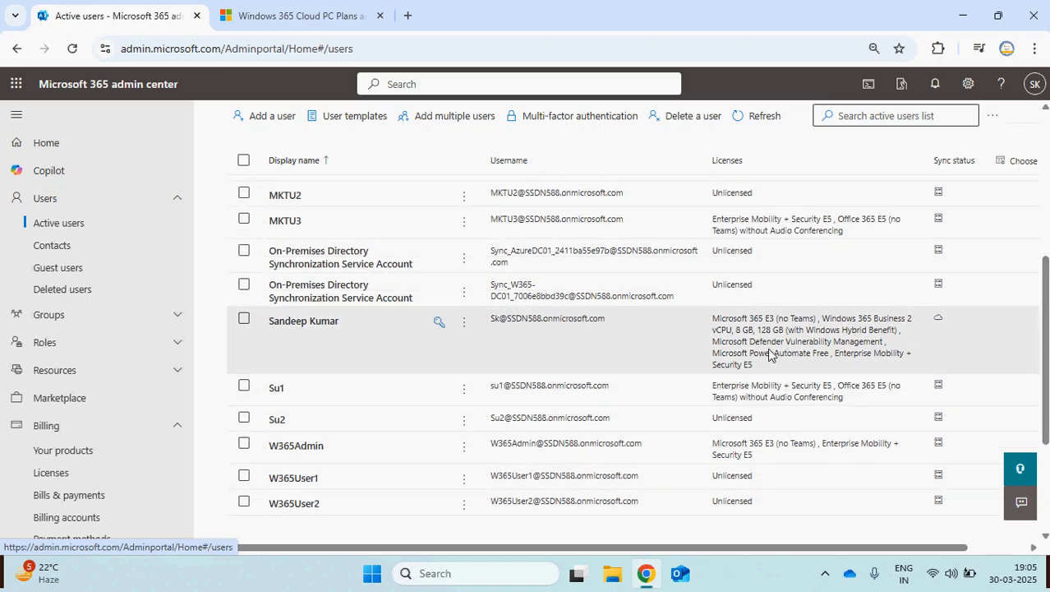
pyautogui.click(573, 320)
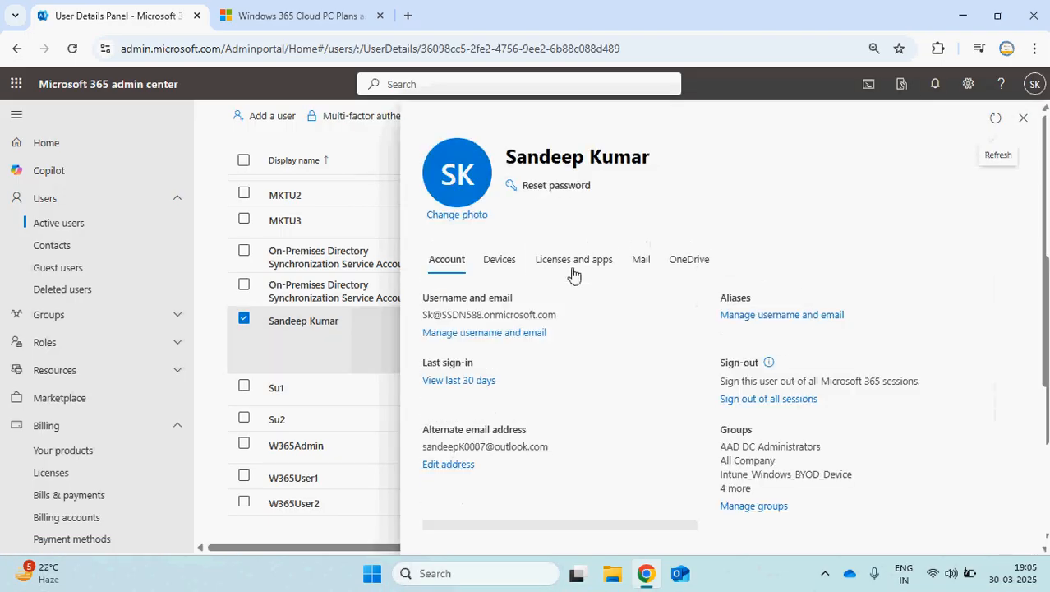
pyautogui.click(573, 261)
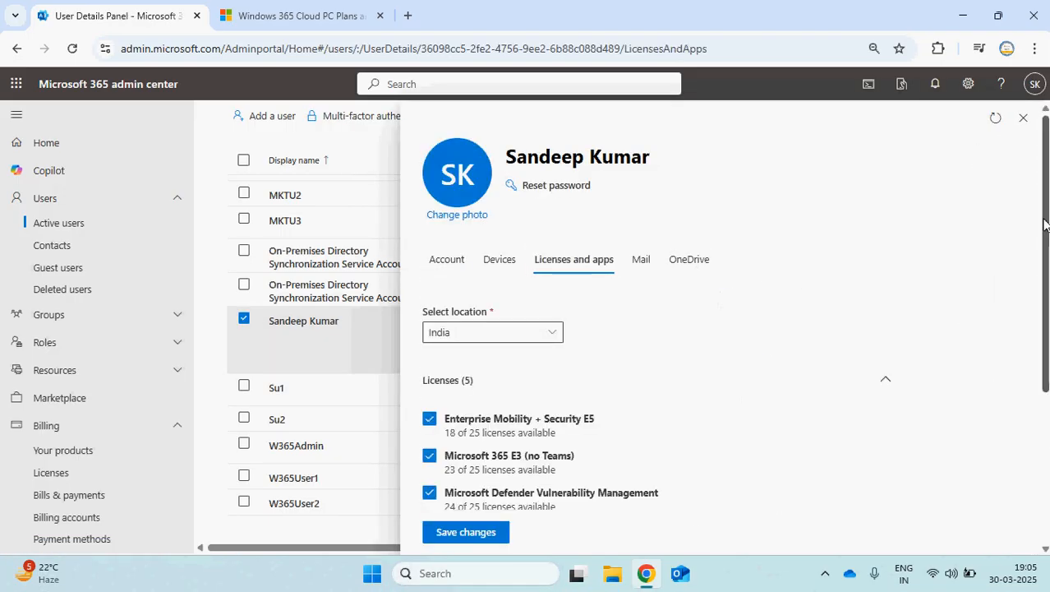
# Step: Assign the Windows 365 Enterprise 2 vCPU, 8 GB, 128 GB license to the user, save the changes and close the user details
pyautogui.scroll(-3, 600, 351)
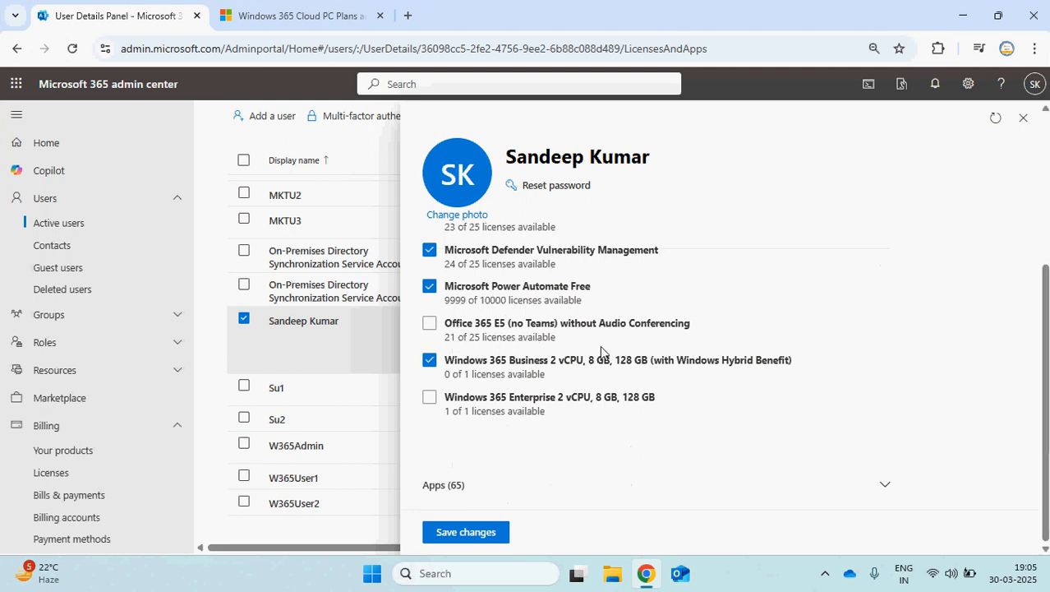
pyautogui.click(429, 397)
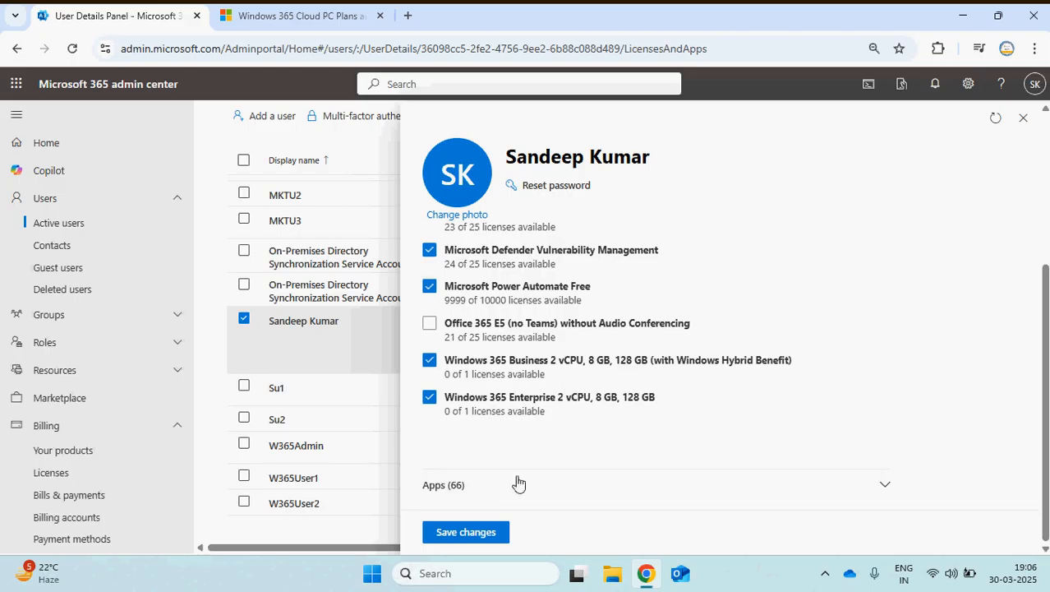
pyautogui.click(476, 534)
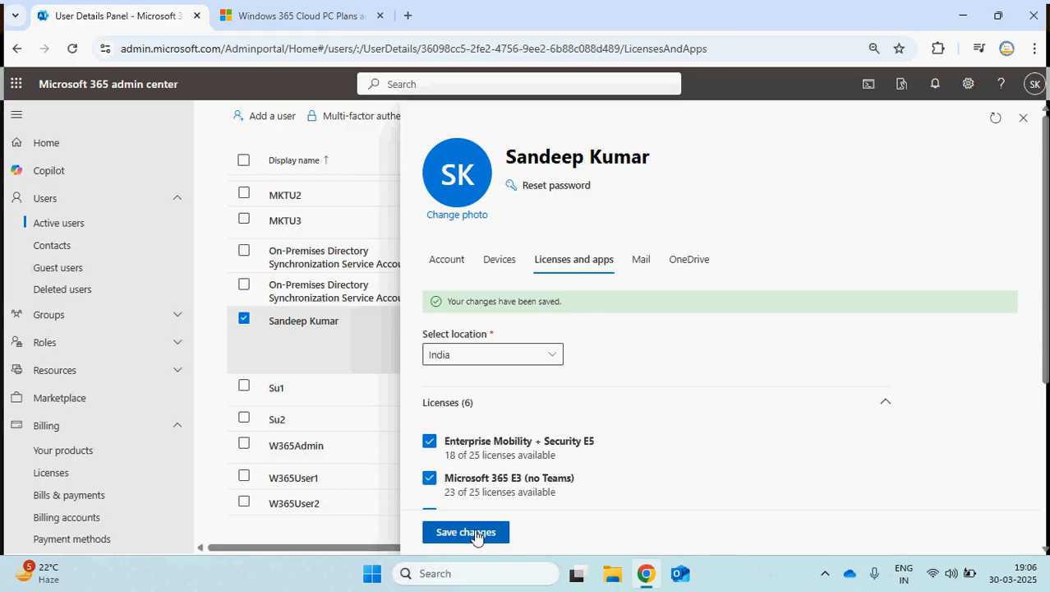
pyautogui.click(1023, 118)
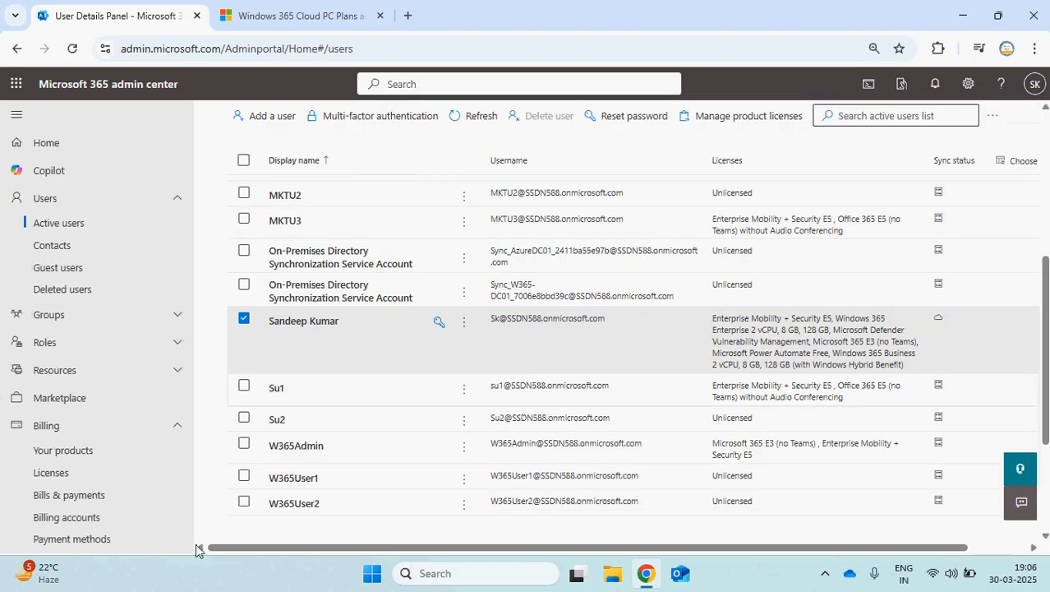
# Step: Open the Microsoft Intune admin center from the Microsoft 365 admin center
pyautogui.moveTo(195, 195); pyautogui.dragTo(193, 320)
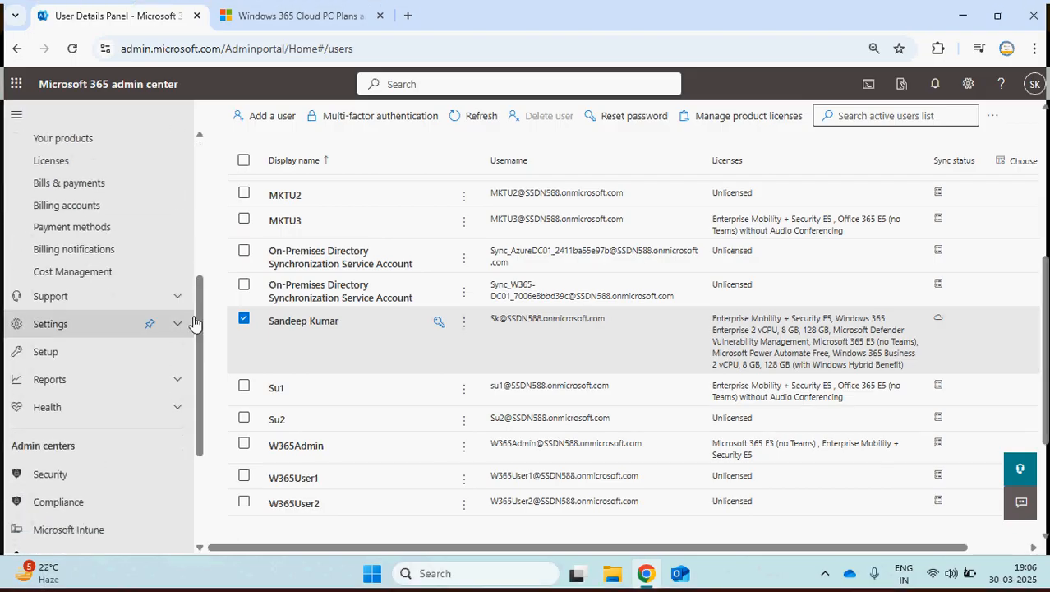
pyautogui.click(77, 530)
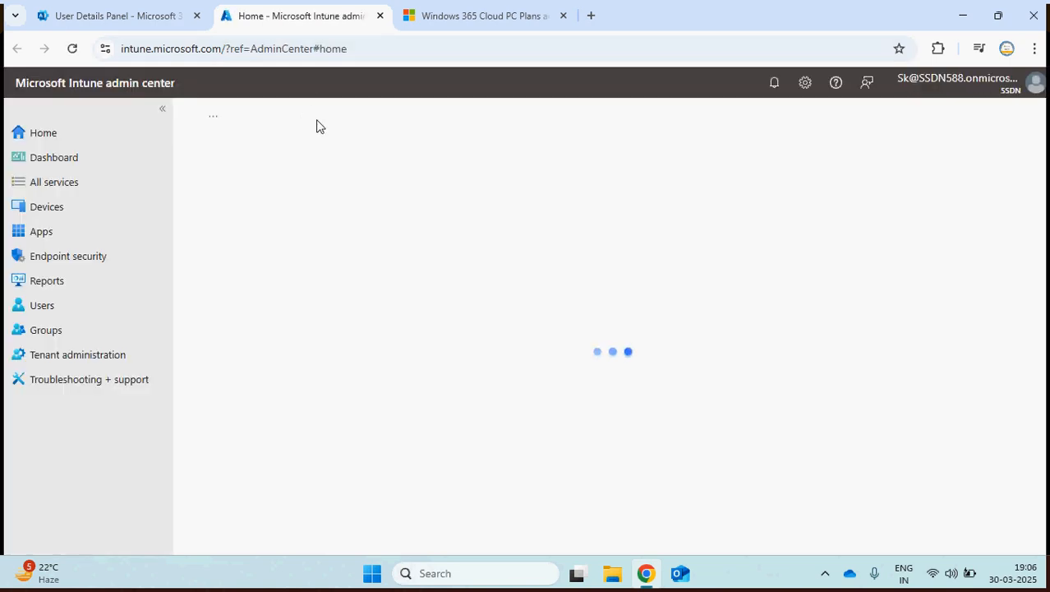
# Step: Replace the Windows 365 pricing page with the user portal at windows365.microsoft.com
pyautogui.click(482, 21)
pyautogui.click(377, 53)
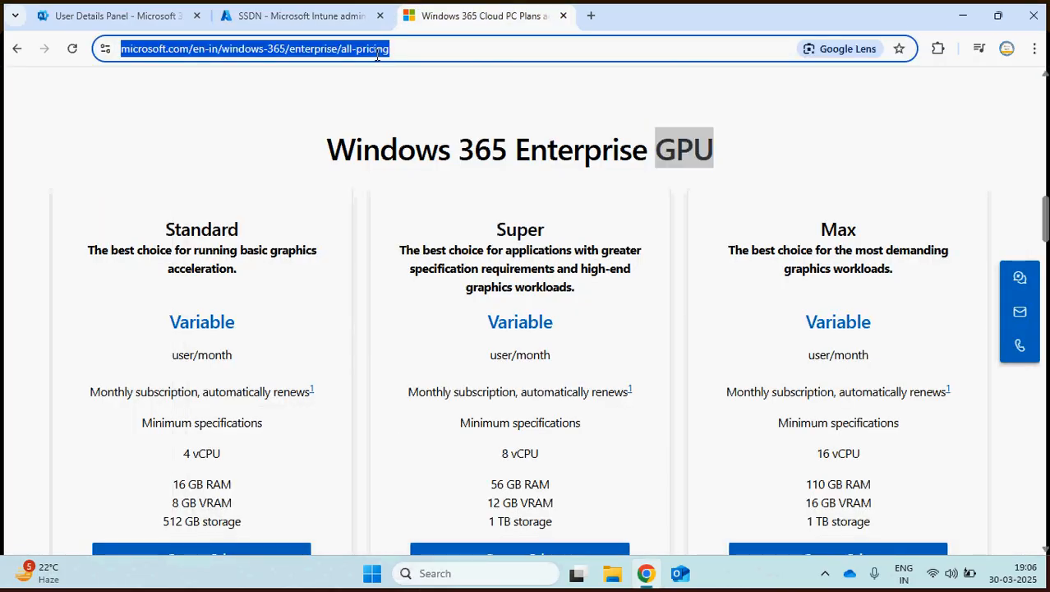
pyautogui.write('win')
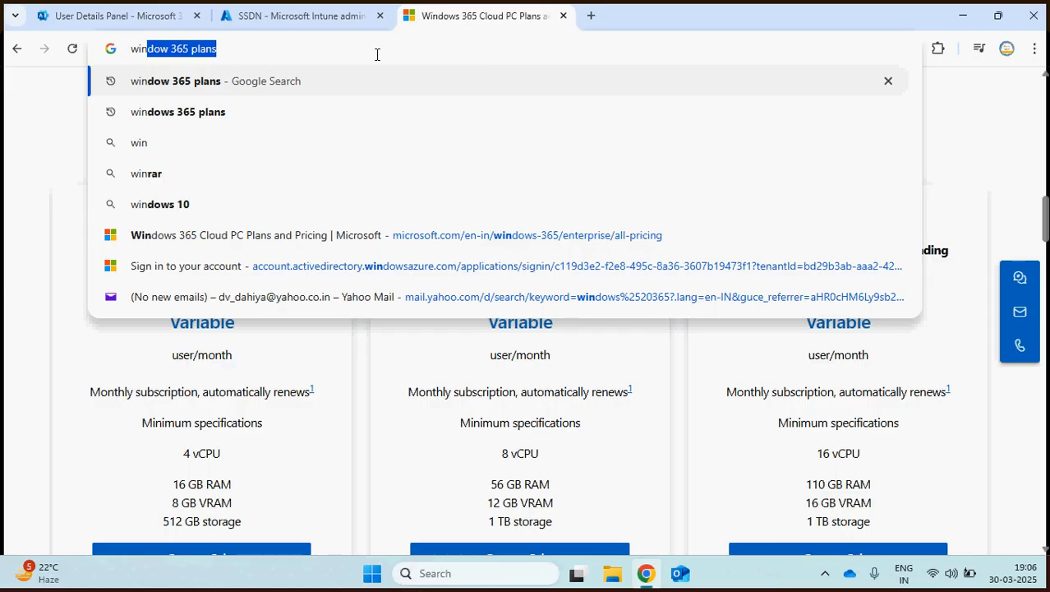
pyautogui.write('dows365')
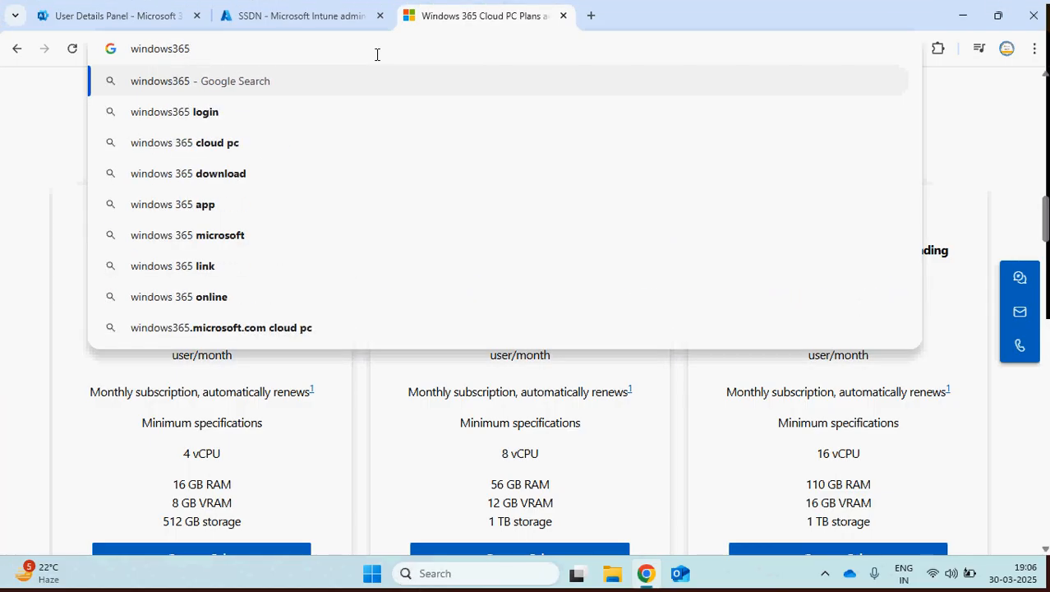
pyautogui.write('.')
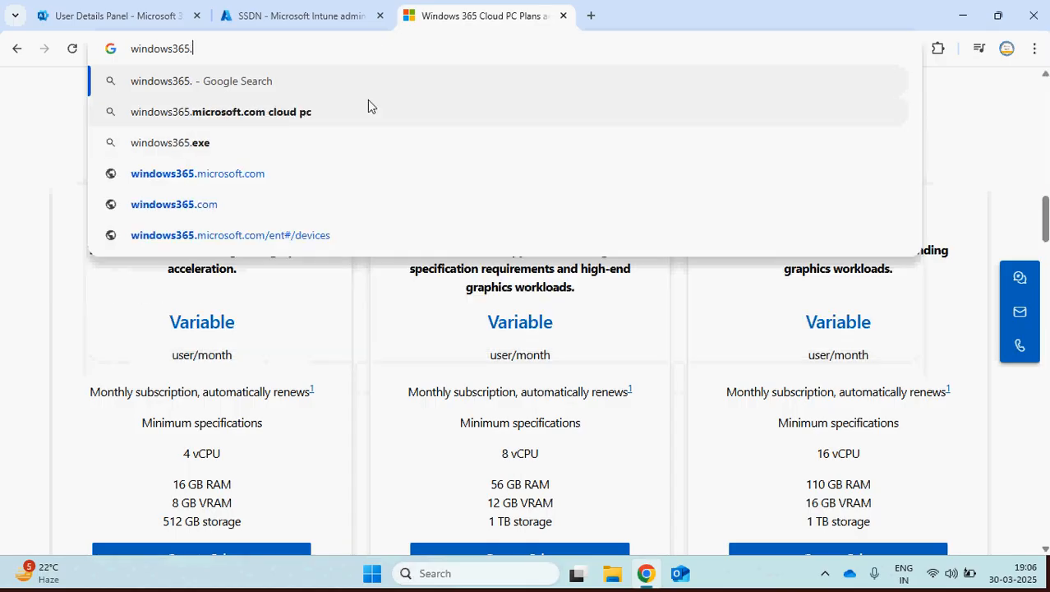
pyautogui.write('microsoft.com')
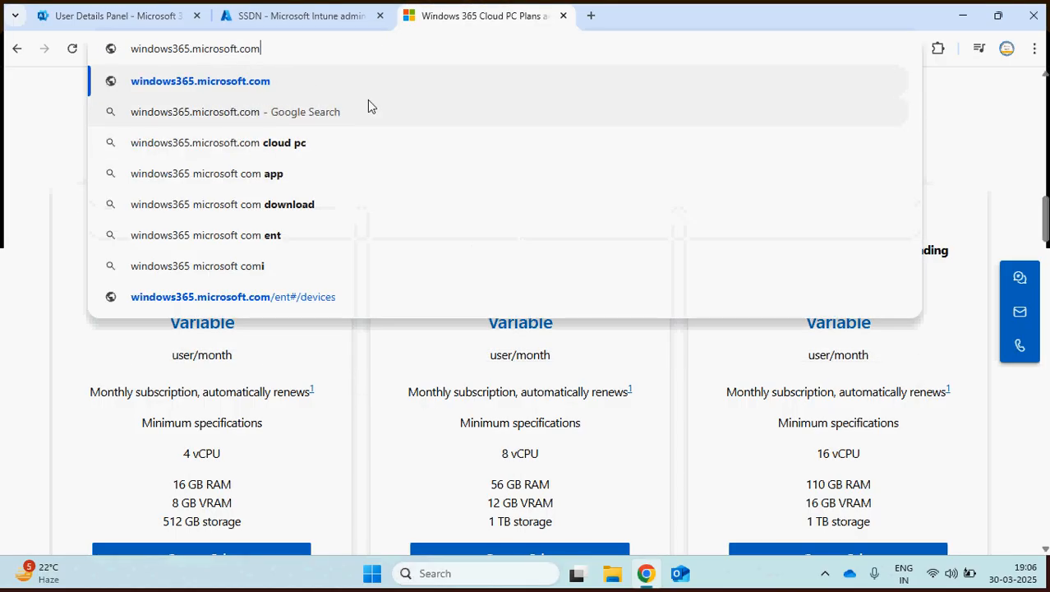
pyautogui.press('Return')
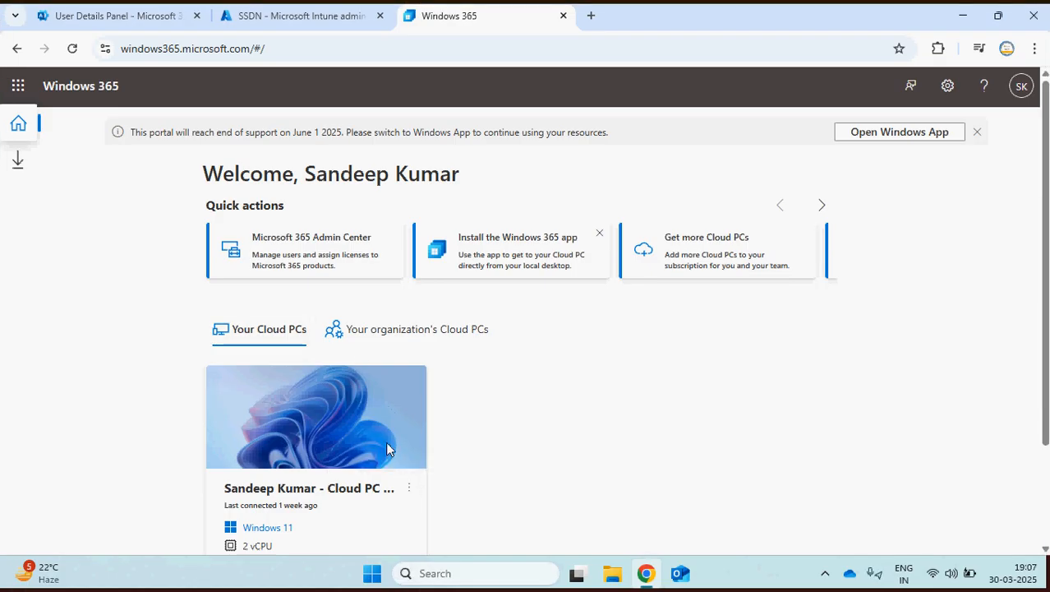
# Step: Check the user's assigned licenses in the Microsoft 365 admin center and return to the Microsoft Intune admin center
pyautogui.click(158, 16)
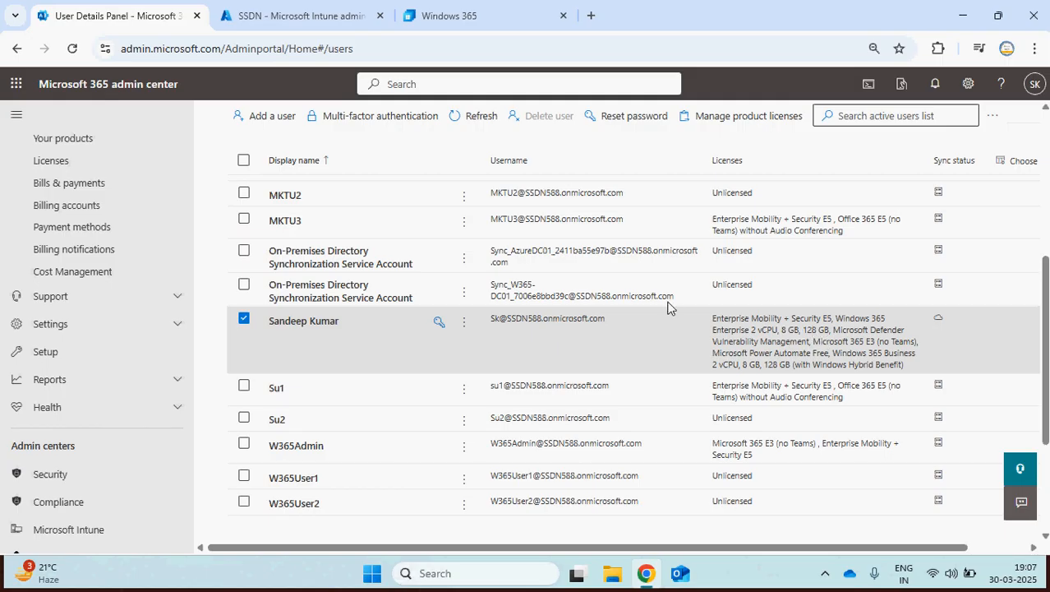
pyautogui.click(324, 24)
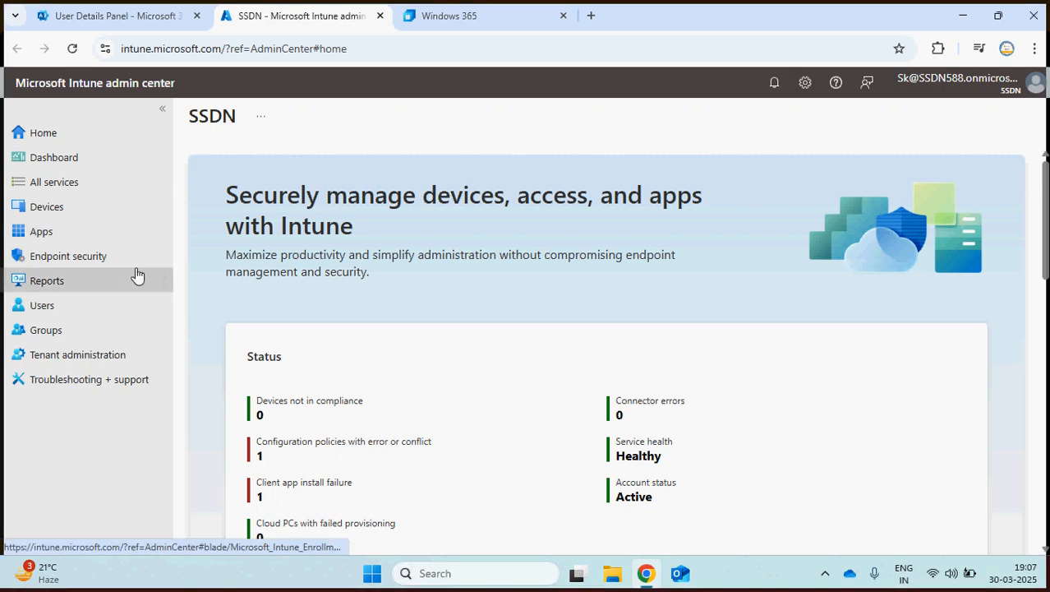
# Step: Open the list of all Cloud PCs in the Windows 365 section of device management
pyautogui.click(61, 215)
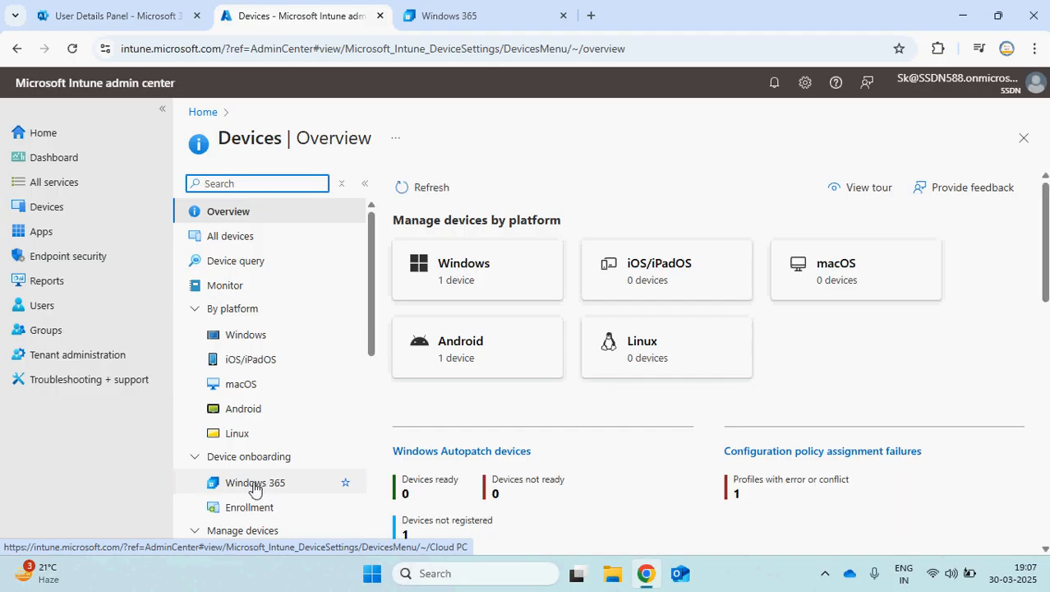
pyautogui.click(255, 488)
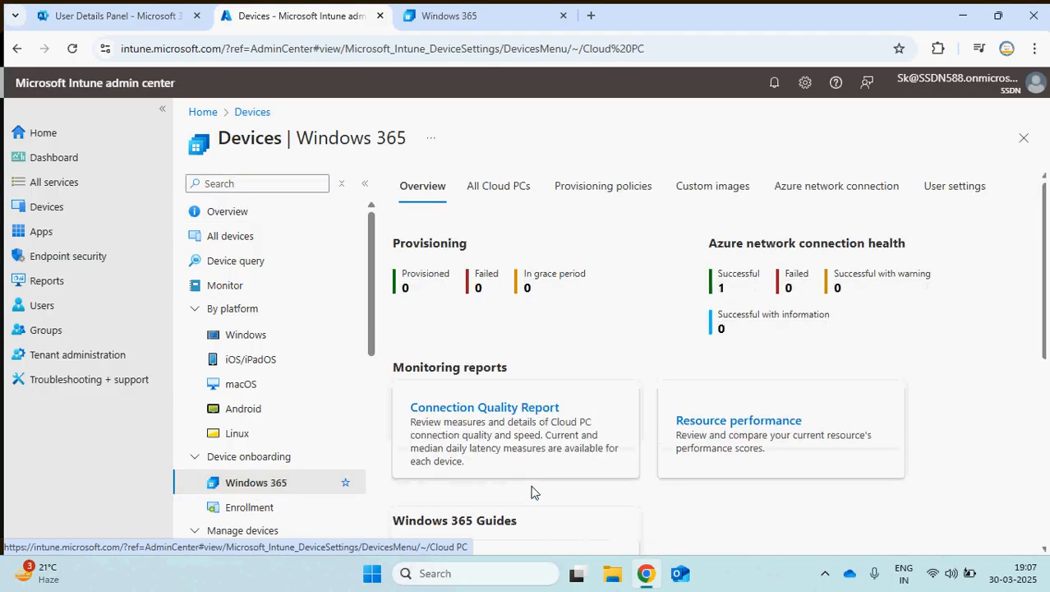
pyautogui.click(491, 189)
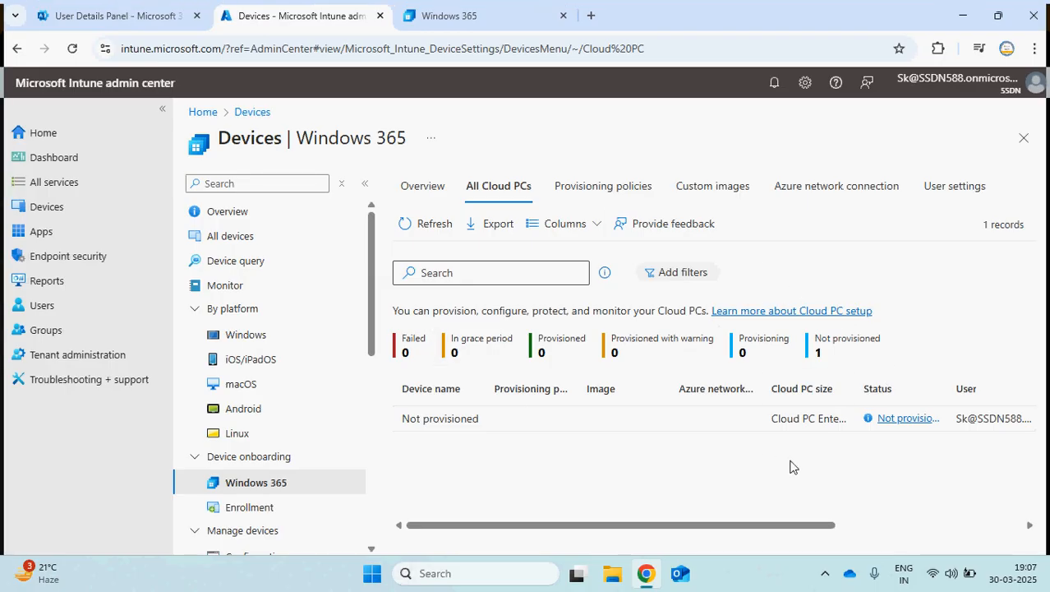
# Step: Start a new Windows 365 provisioning policy and name it W365-MHN-Clouc-PC
pyautogui.click(598, 193)
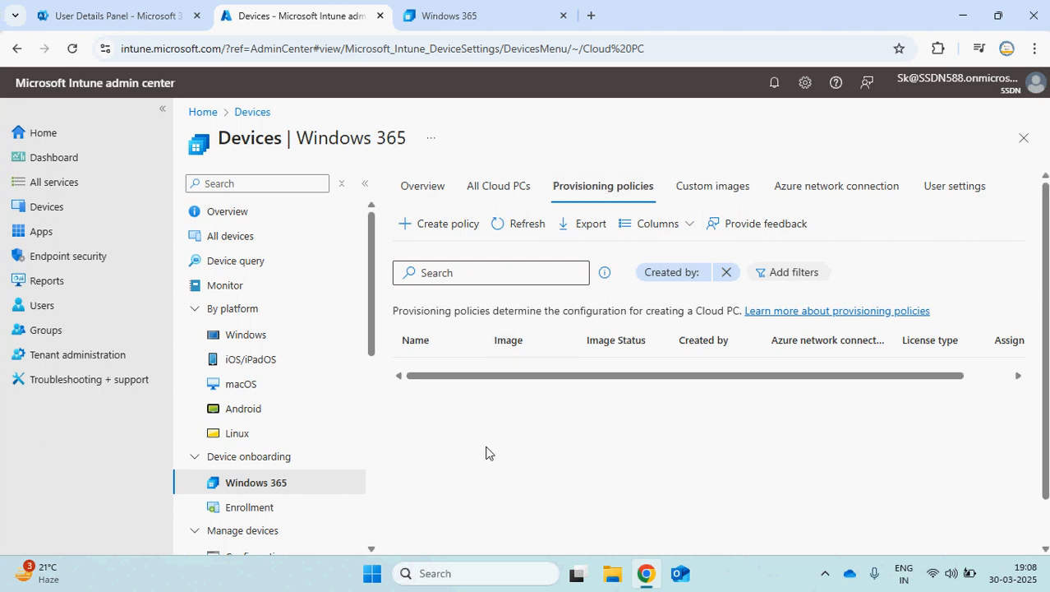
pyautogui.click(448, 223)
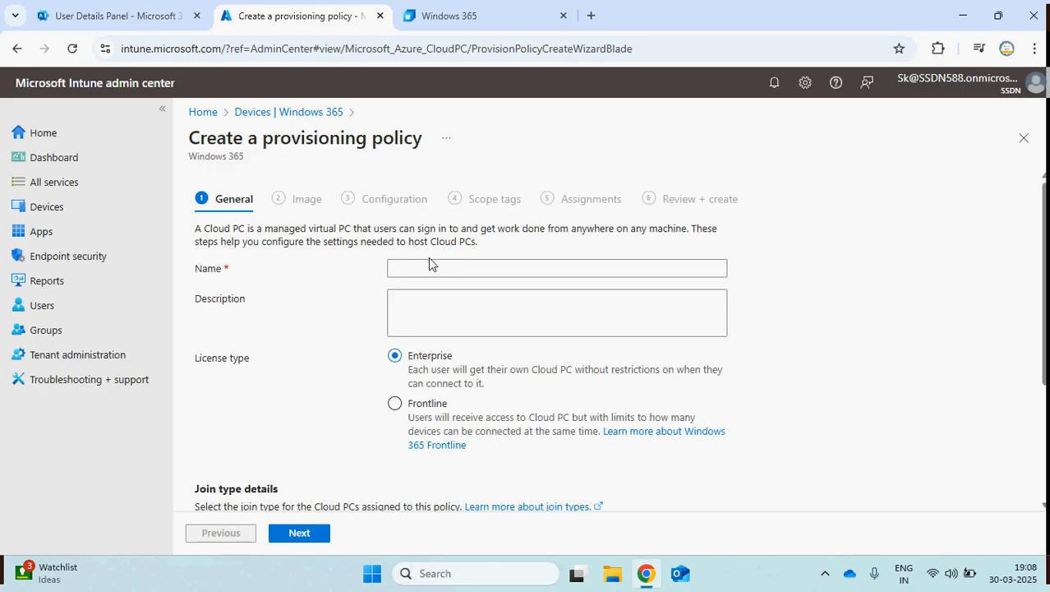
pyautogui.click(423, 272)
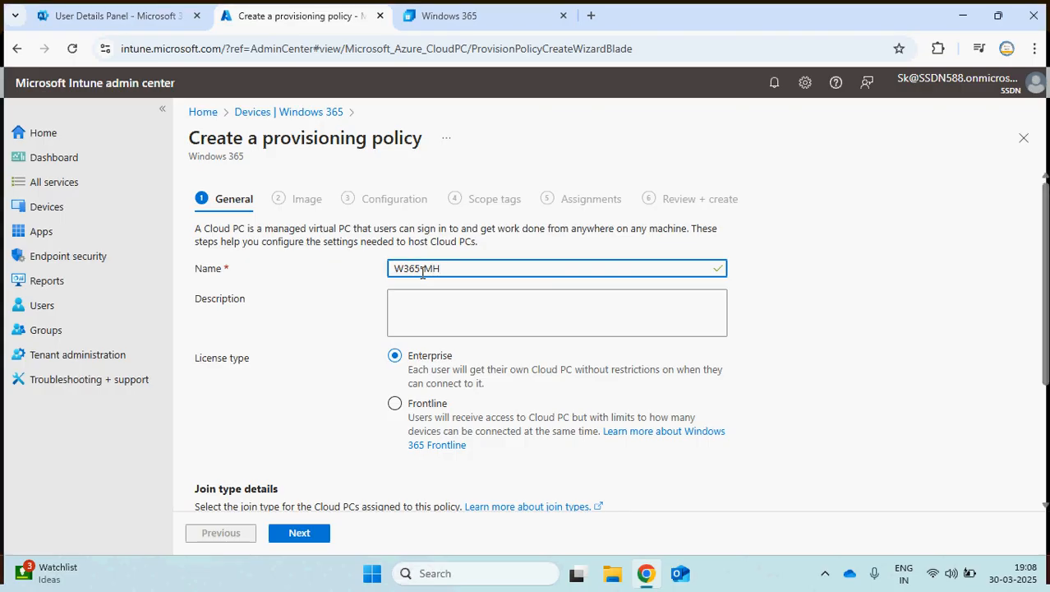
pyautogui.write('N-Cloud')
pyautogui.write('-PC')
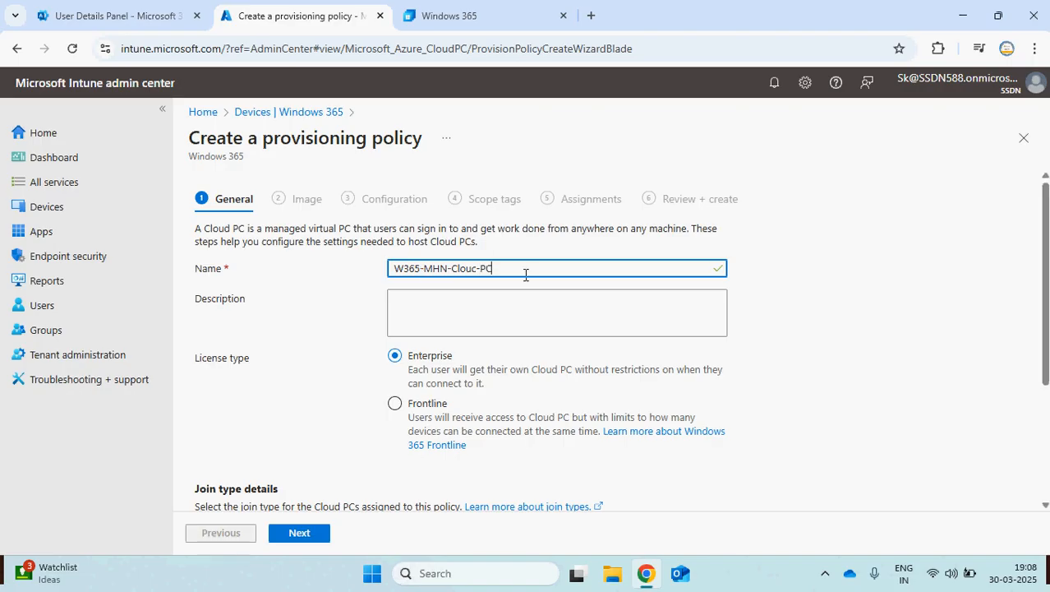
# Step: Copy the provisioning policy's name into its description
pyautogui.moveTo(519, 270); pyautogui.dragTo(347, 277)
pyautogui.hotkey('ctrl', 'c')
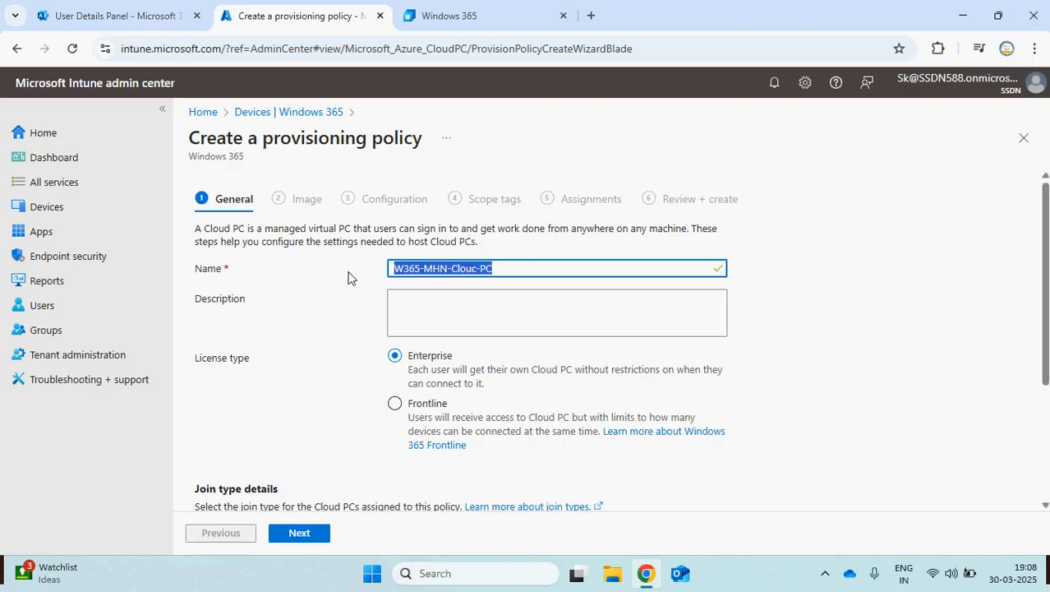
pyautogui.click(444, 293)
pyautogui.hotkey('ctrl', 'v')
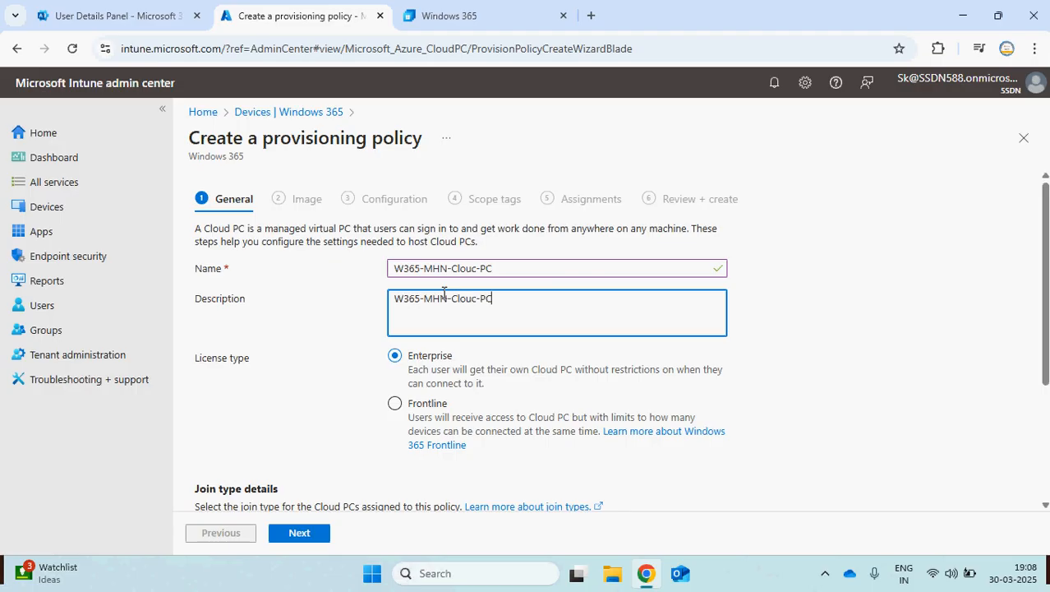
# Step: Select Microsoft hosted network as the policy's network in the join type details
pyautogui.click(1047, 232)
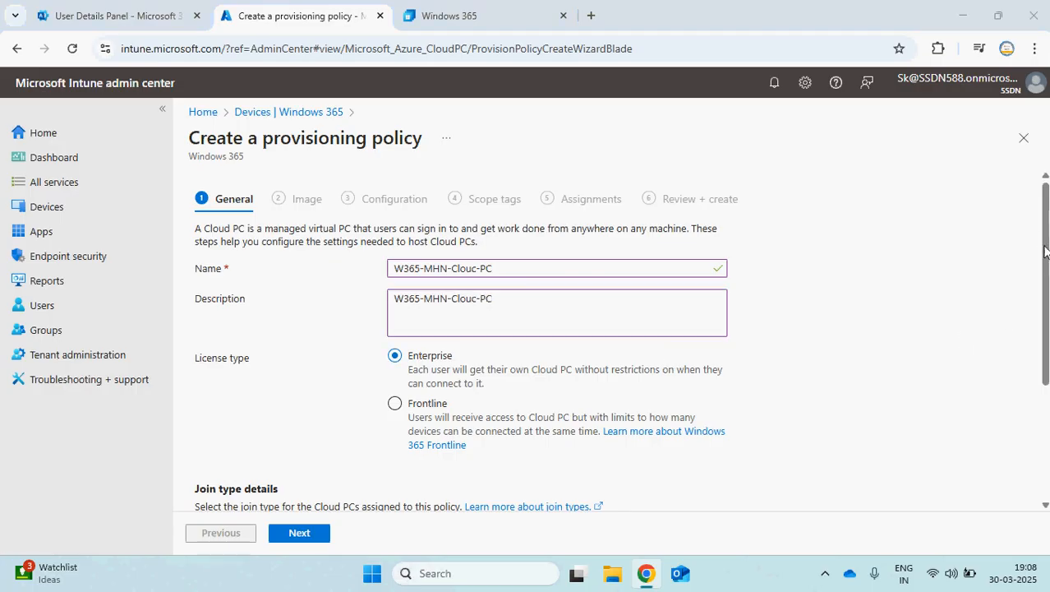
pyautogui.moveTo(1046, 229); pyautogui.dragTo(1046, 290)
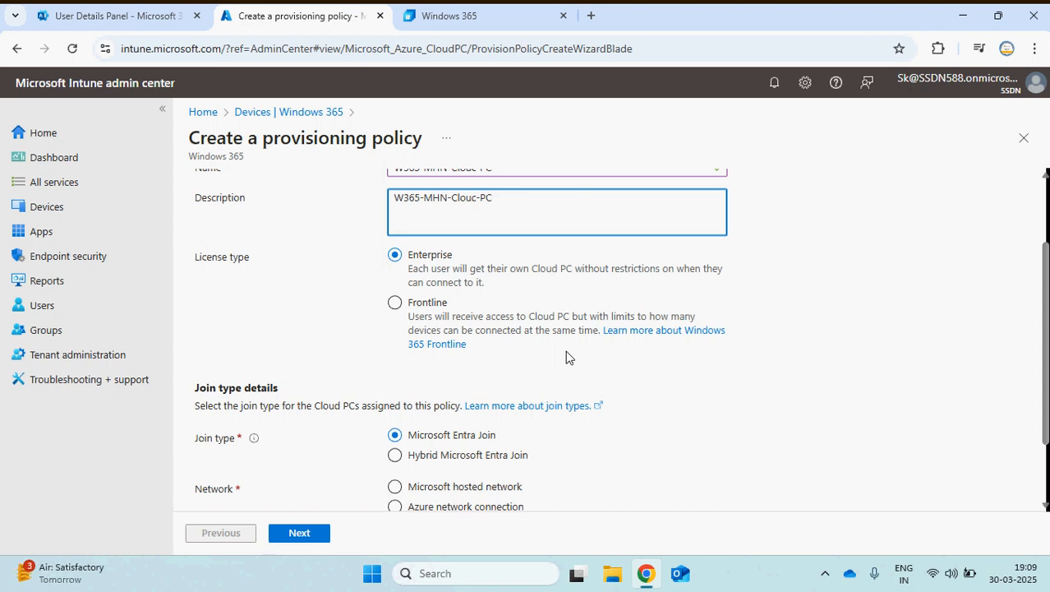
pyautogui.click(735, 418)
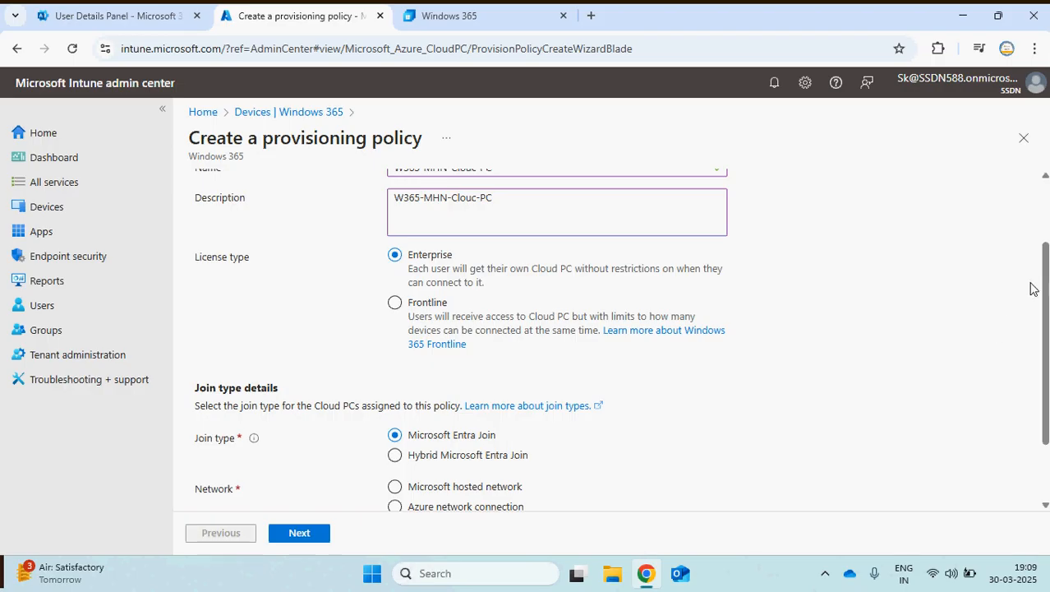
pyautogui.scroll(-1, 1045, 279)
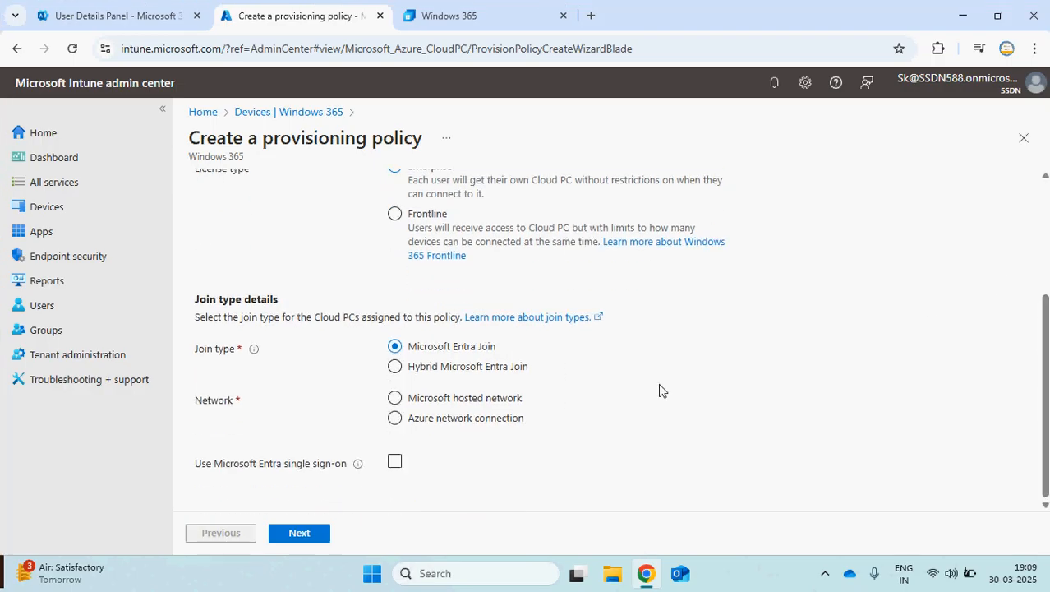
pyautogui.click(427, 421)
pyautogui.click(434, 403)
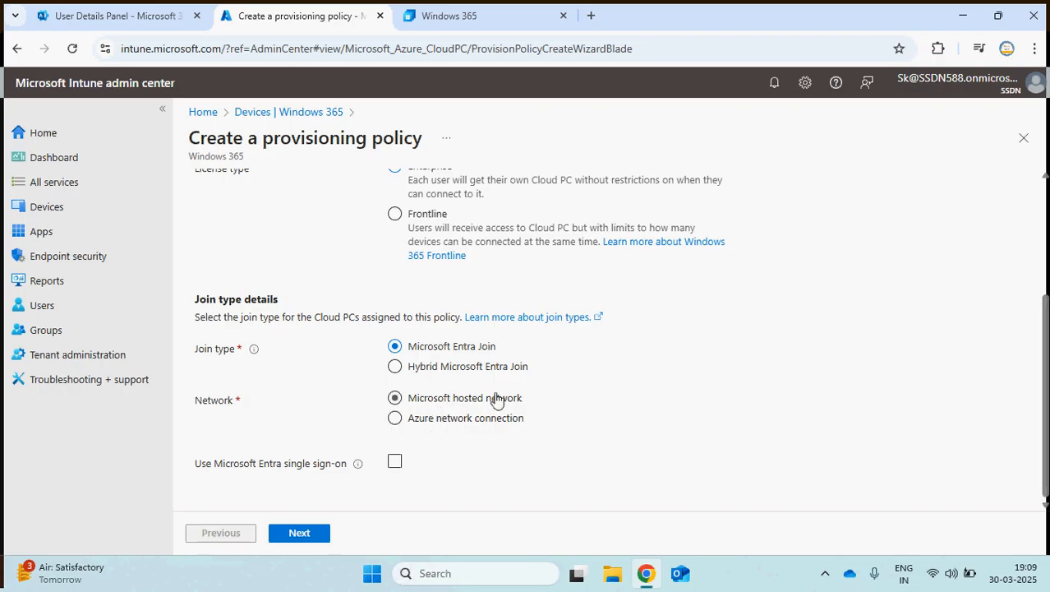
pyautogui.click(429, 419)
pyautogui.click(439, 421)
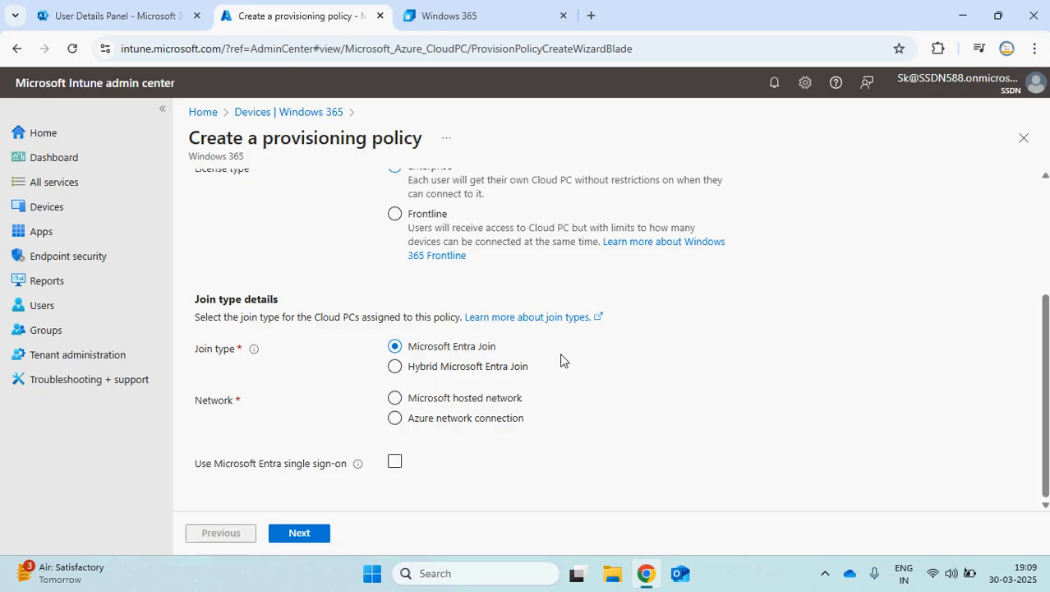
pyautogui.click(460, 423)
pyautogui.click(451, 403)
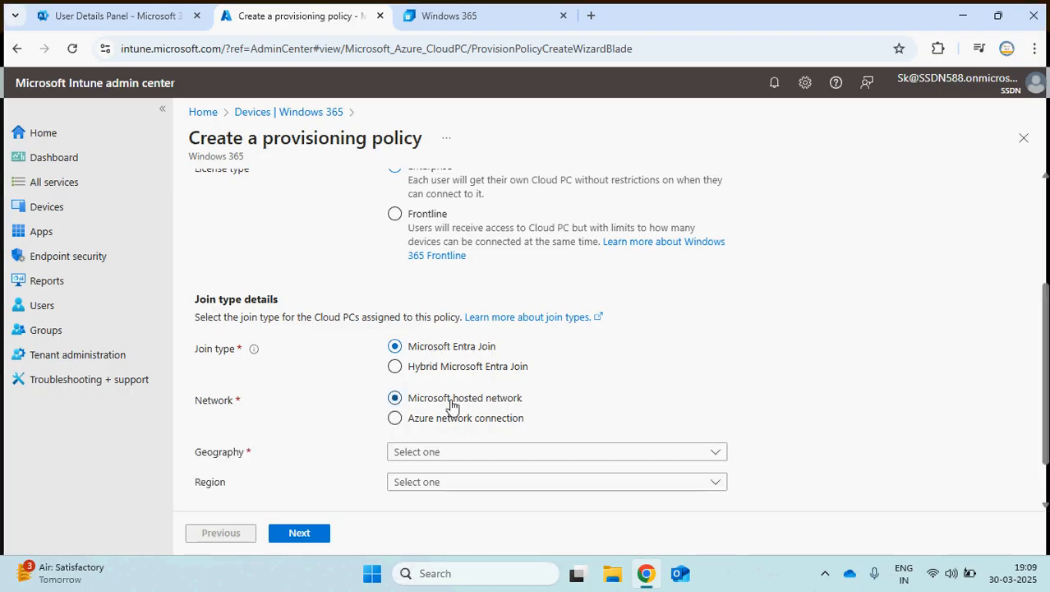
# Step: Set the policy's geography to India and region to Central India, and continue to the image settings
pyautogui.click(469, 453)
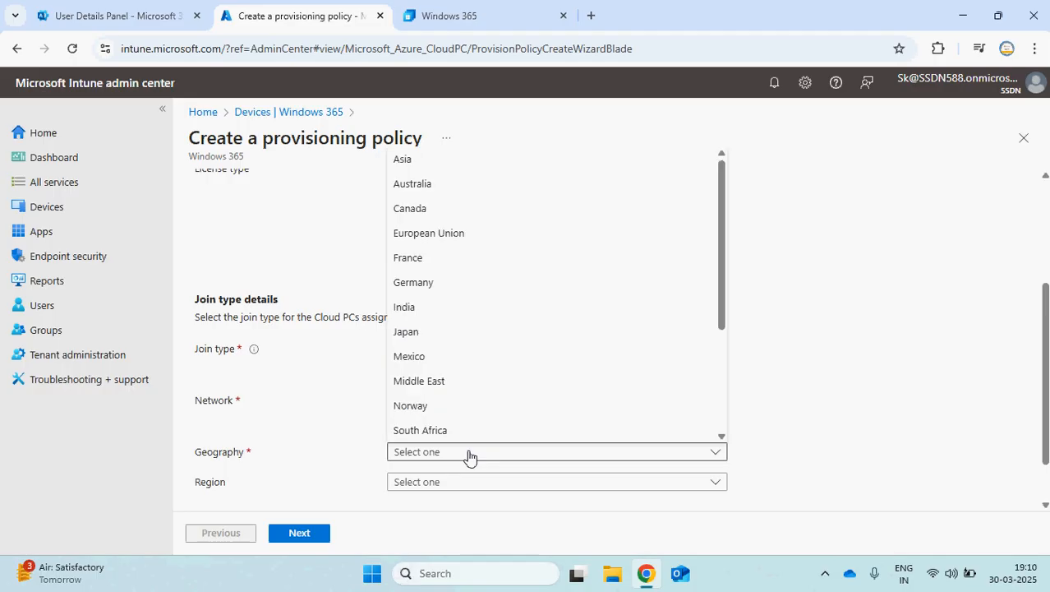
pyautogui.click(426, 309)
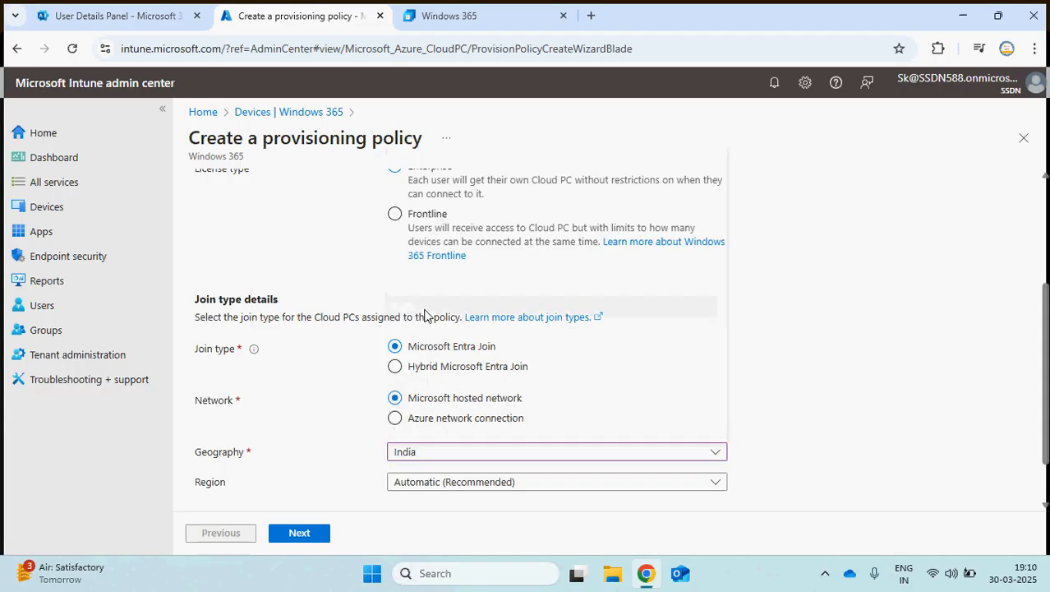
pyautogui.click(477, 488)
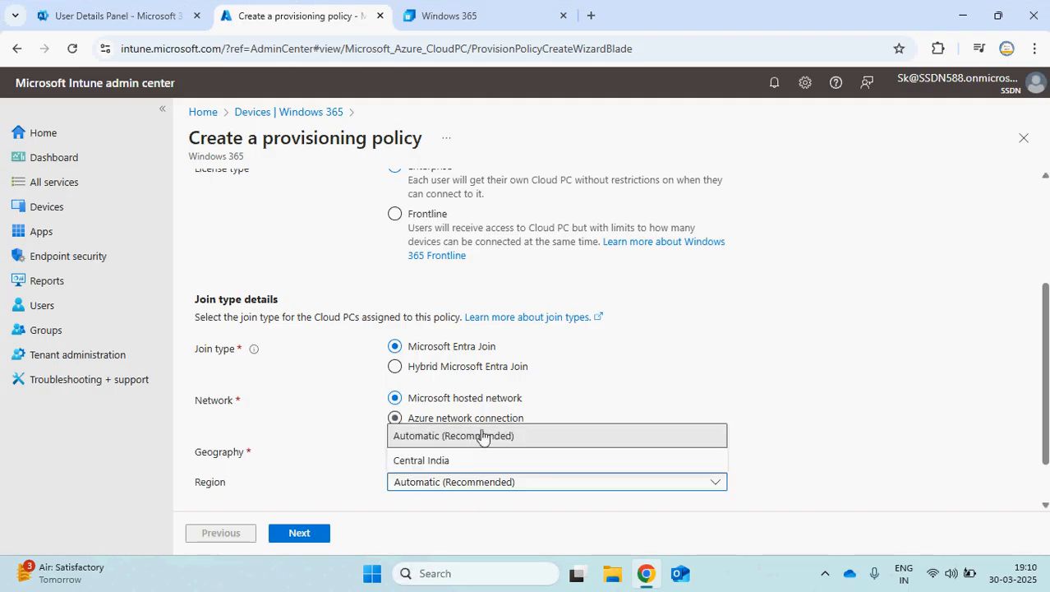
pyautogui.click(680, 367)
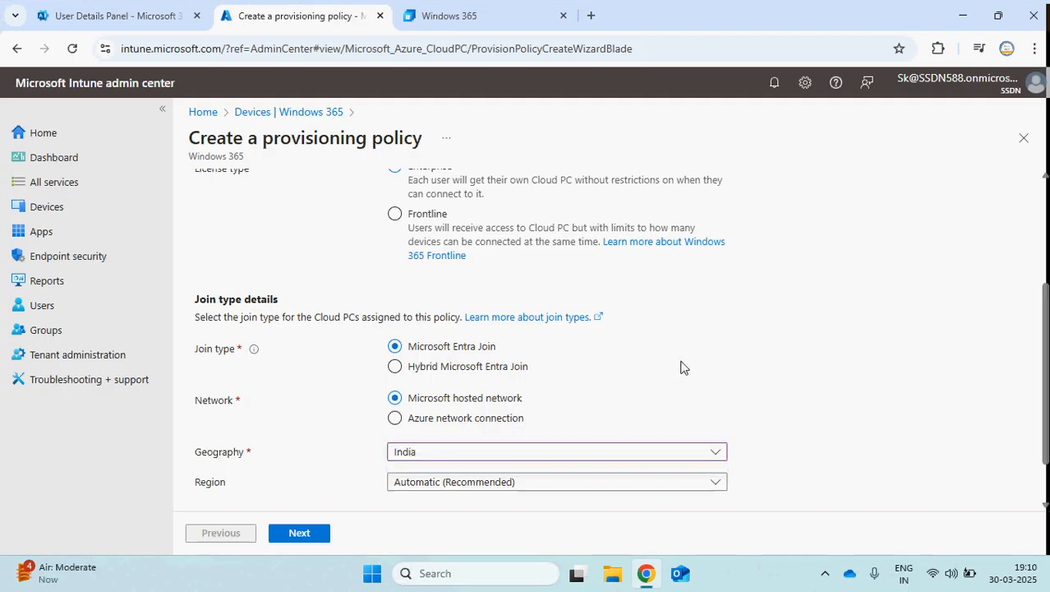
pyautogui.click(484, 483)
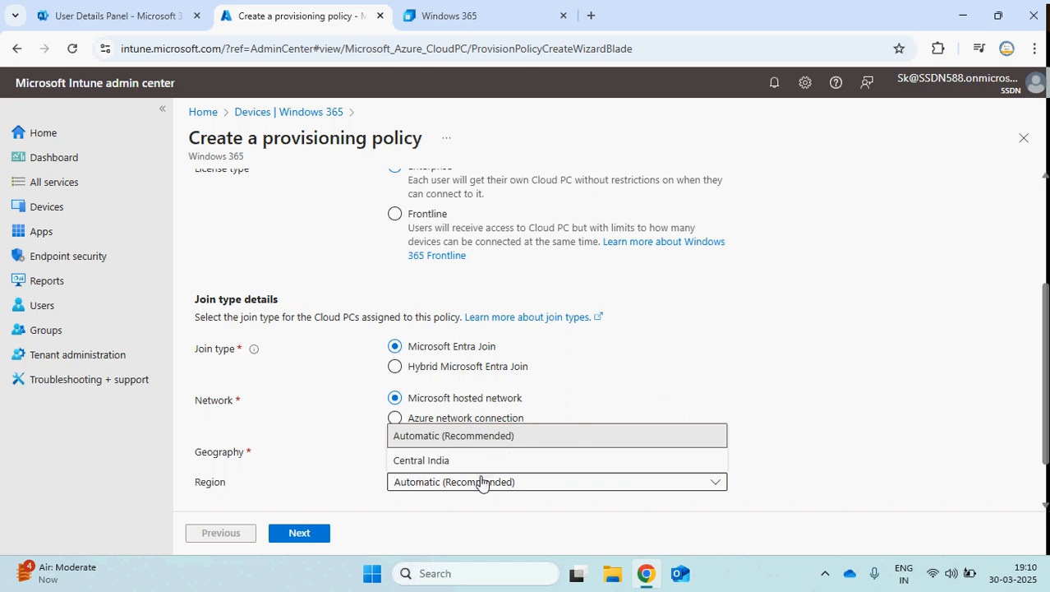
pyautogui.click(438, 461)
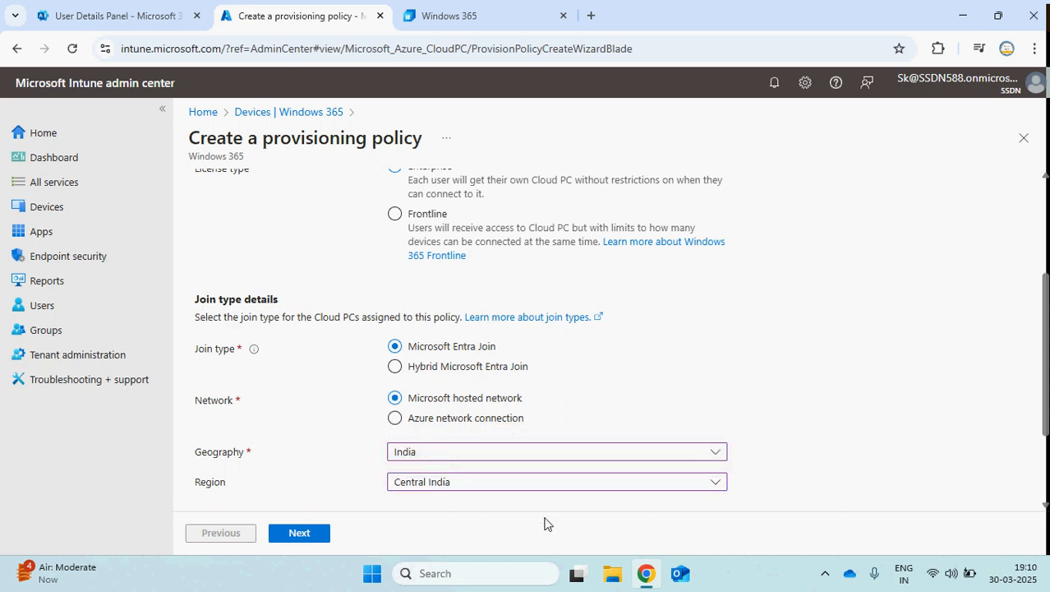
pyautogui.click(309, 535)
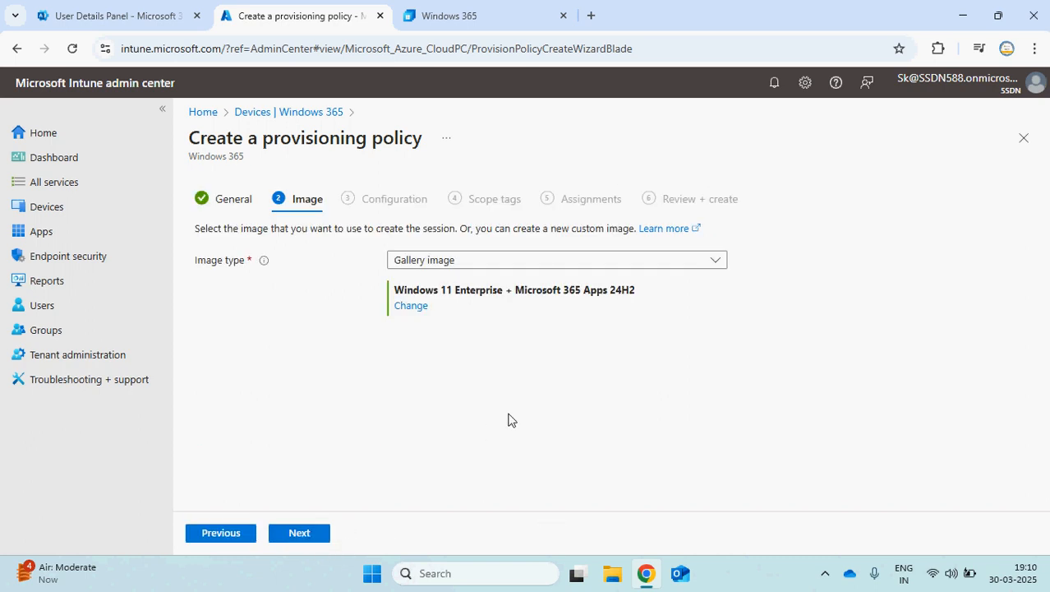
# Step: Change the gallery image to Windows 11 Enterprise + Microsoft 365 Apps version 23H2 and continue to the configuration settings
pyautogui.click(577, 262)
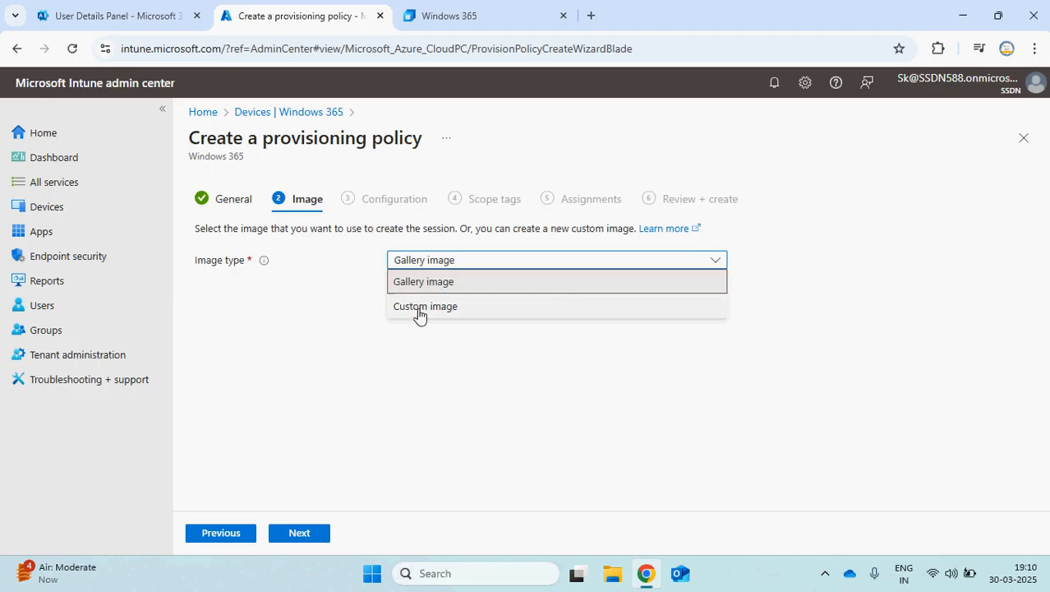
pyautogui.click(530, 380)
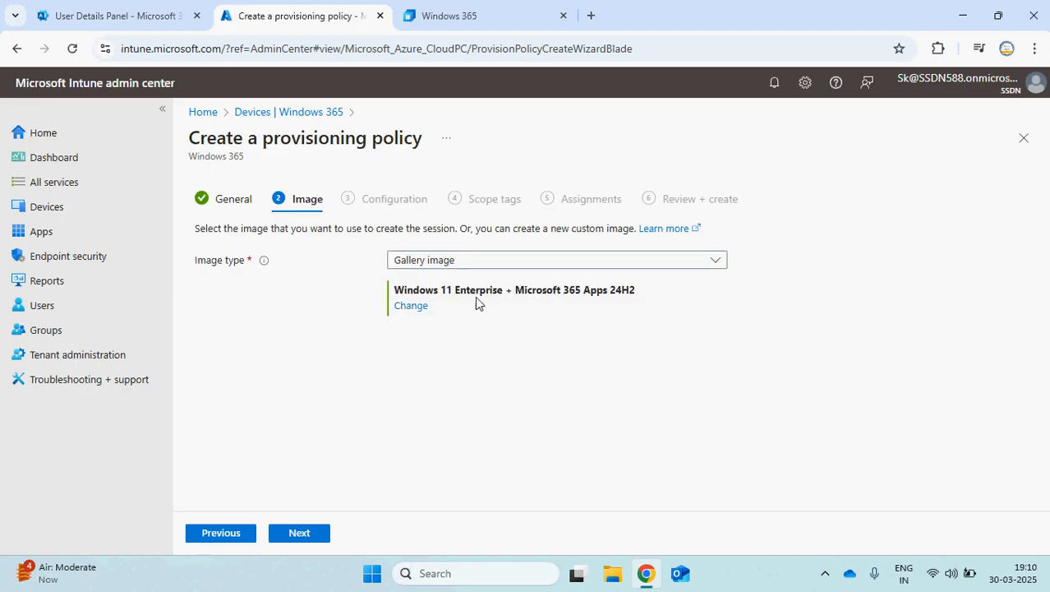
pyautogui.click(413, 307)
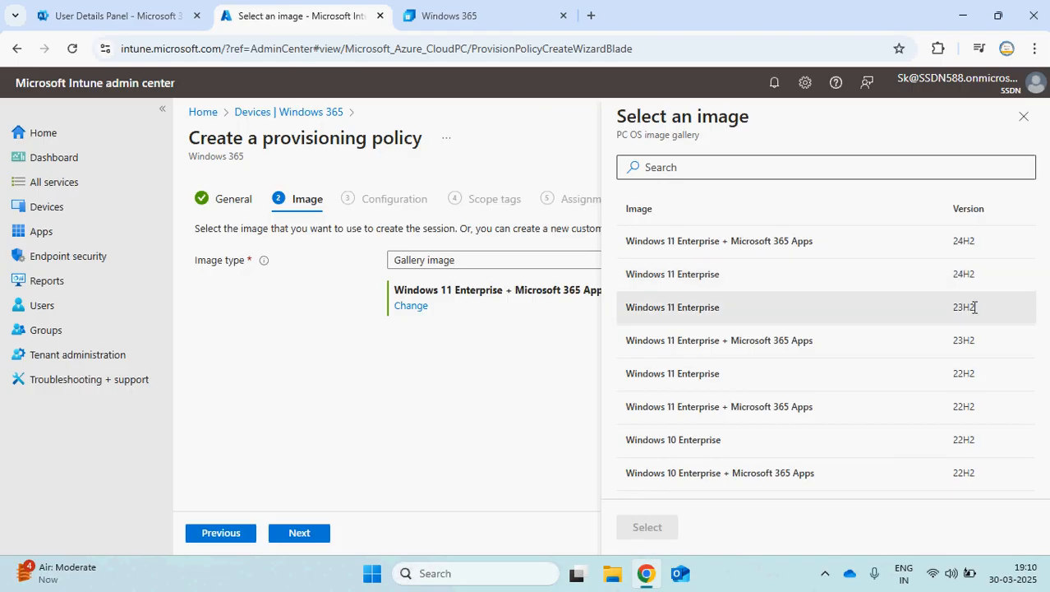
pyautogui.click(787, 339)
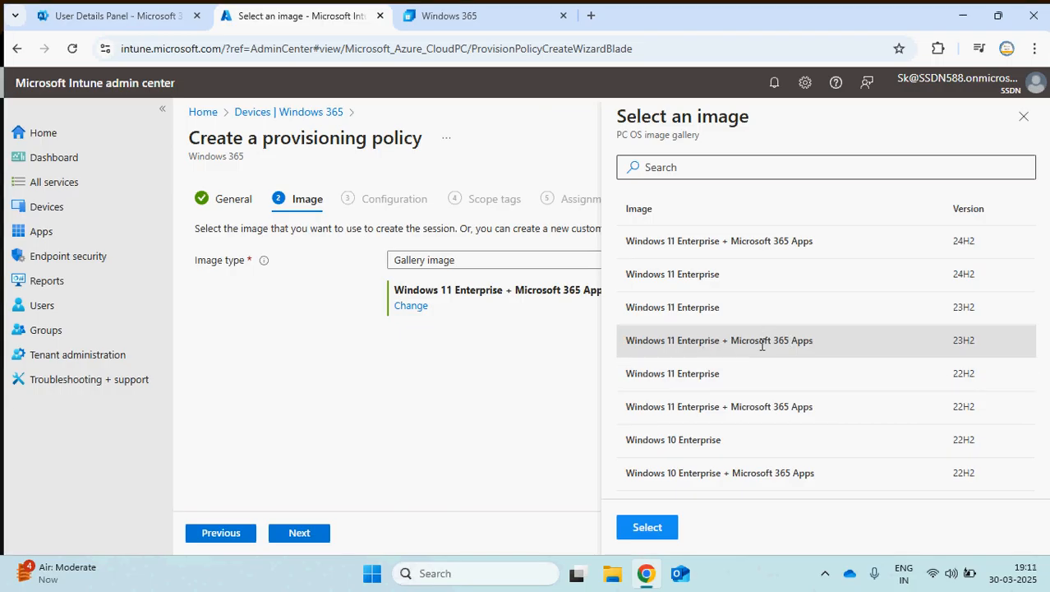
pyautogui.click(655, 528)
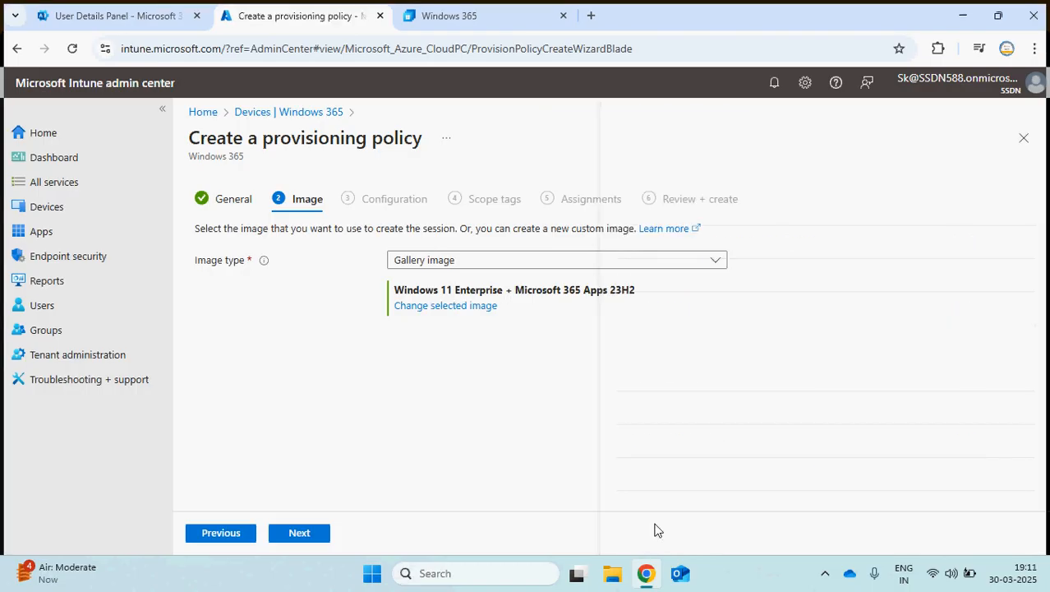
pyautogui.click(309, 534)
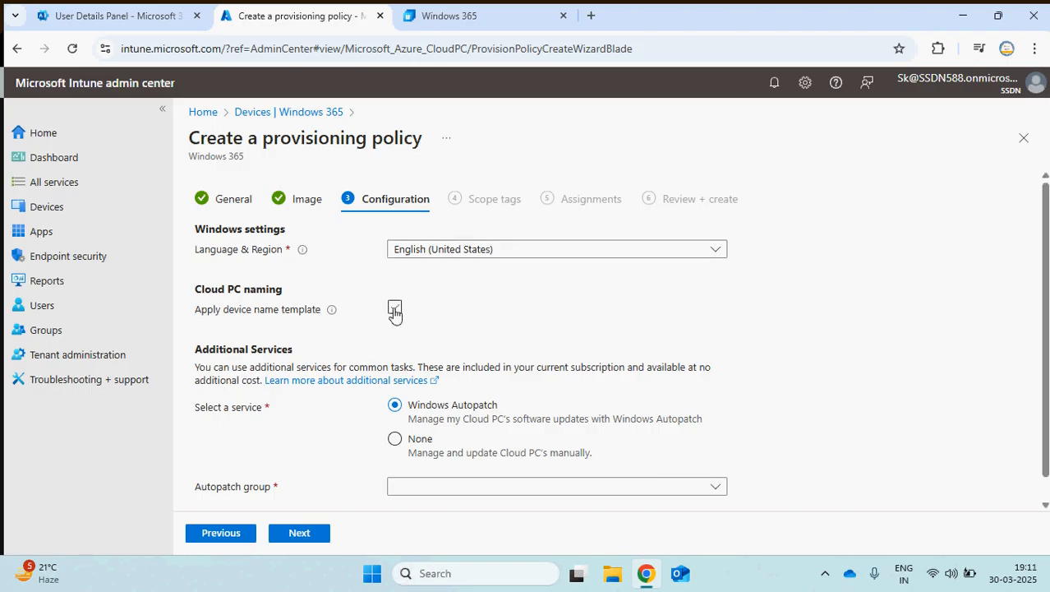
# Step: Enable the device name template for the Cloud PCs and set it to CPC-%RAND:5%
pyautogui.click(496, 255)
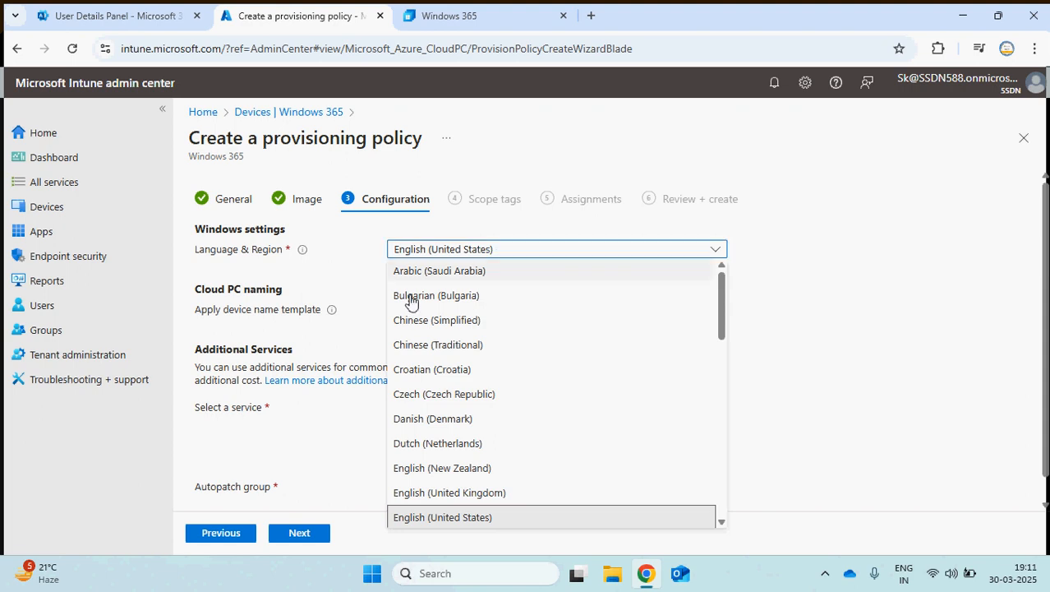
pyautogui.click(359, 320)
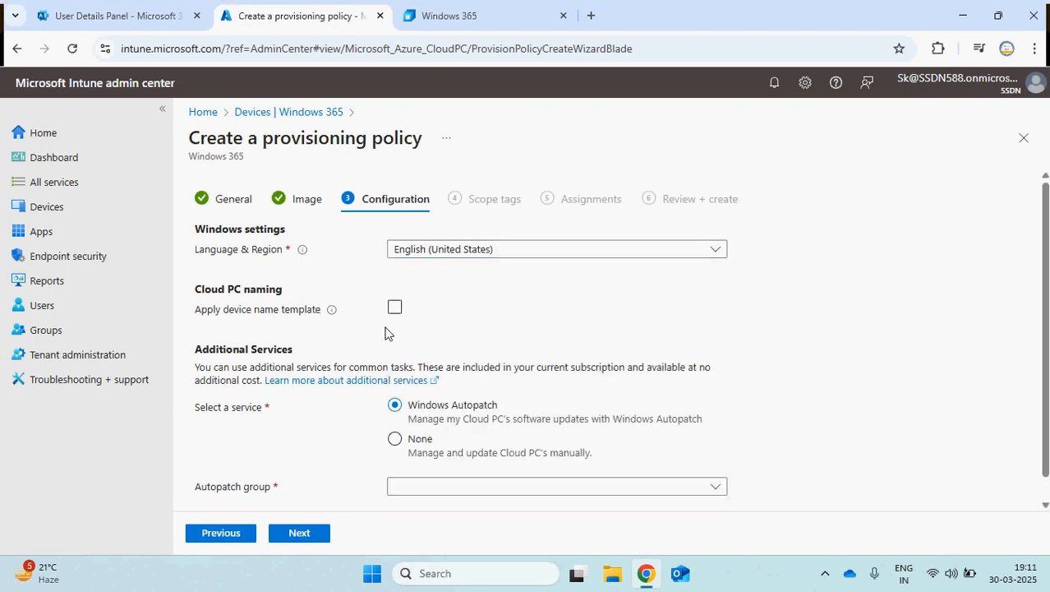
pyautogui.click(394, 307)
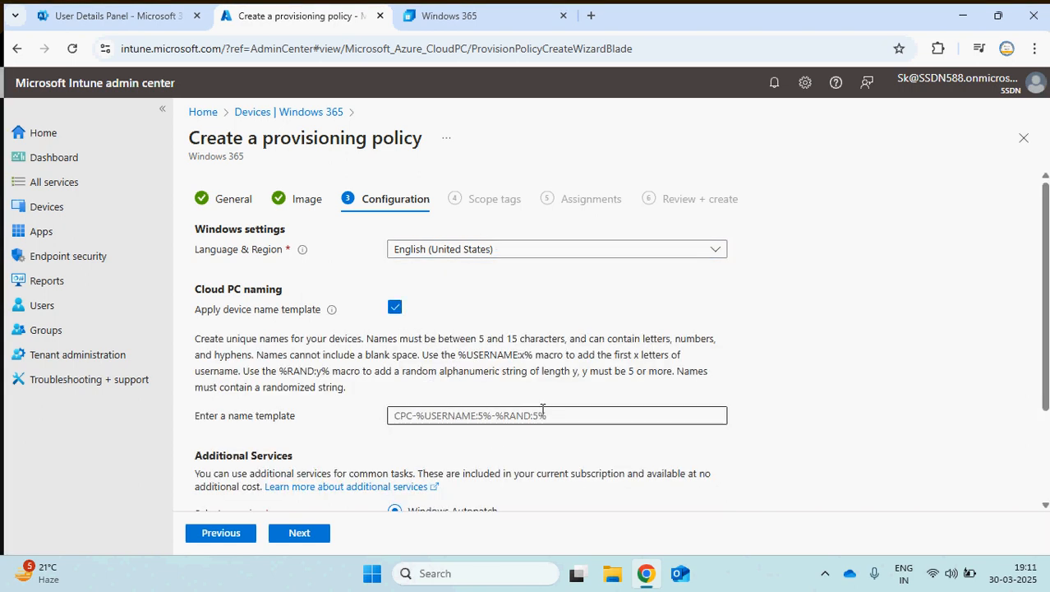
pyautogui.click(567, 415)
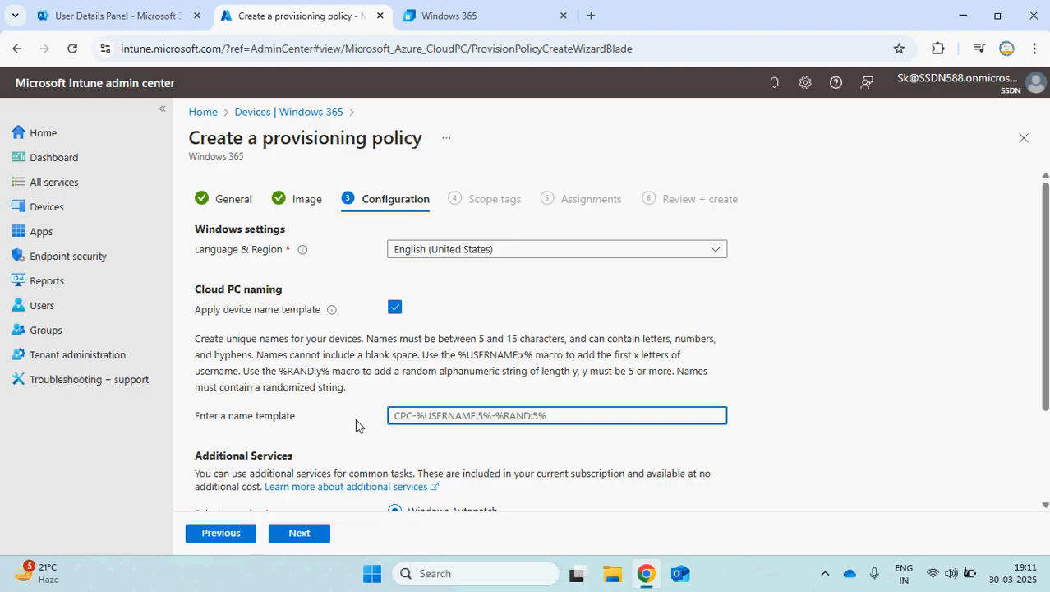
pyautogui.write('CPC')
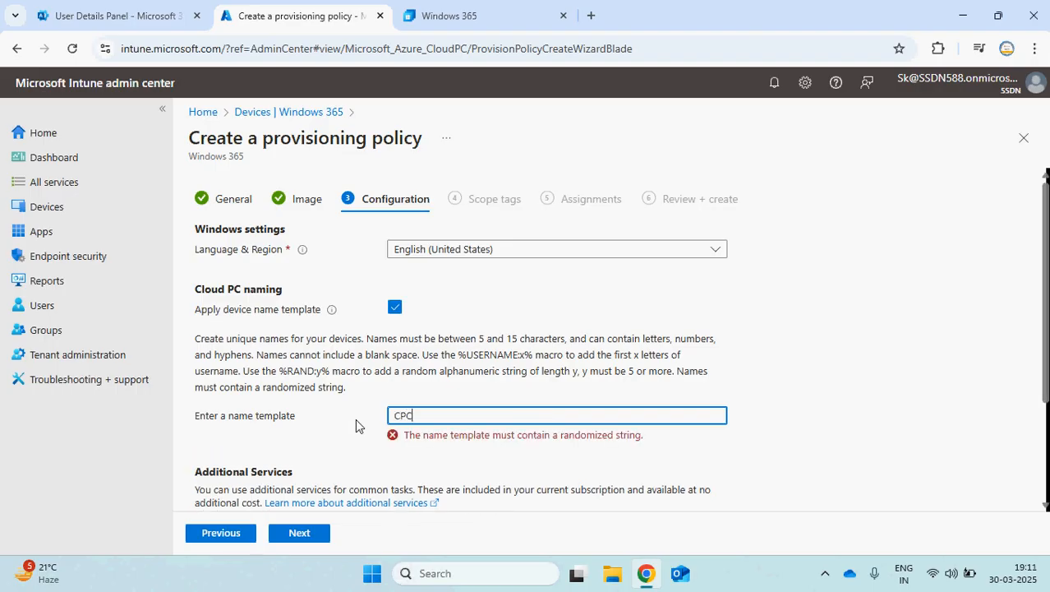
pyautogui.write('-')
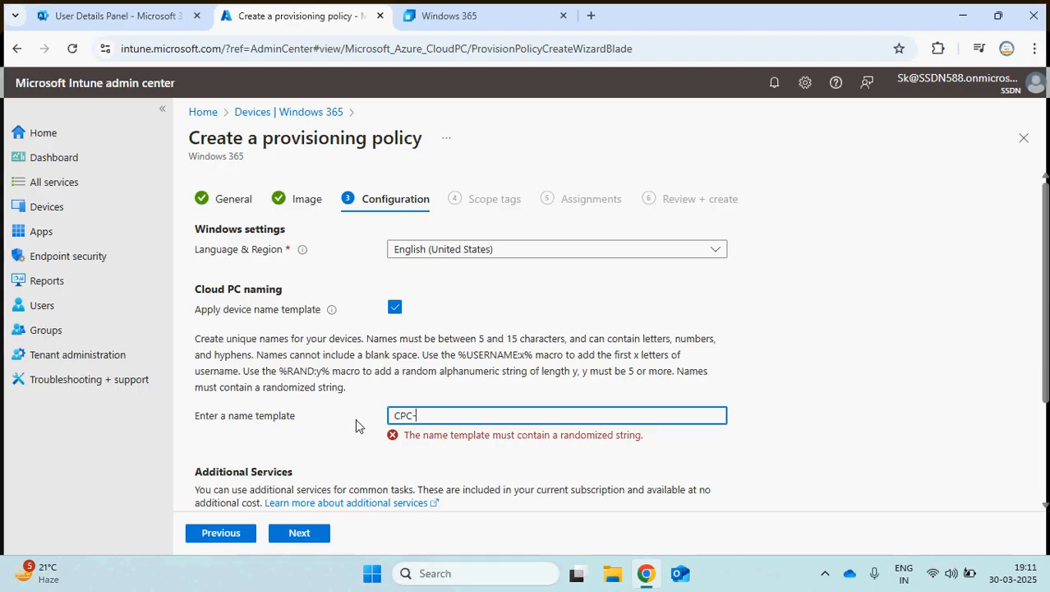
pyautogui.write('%')
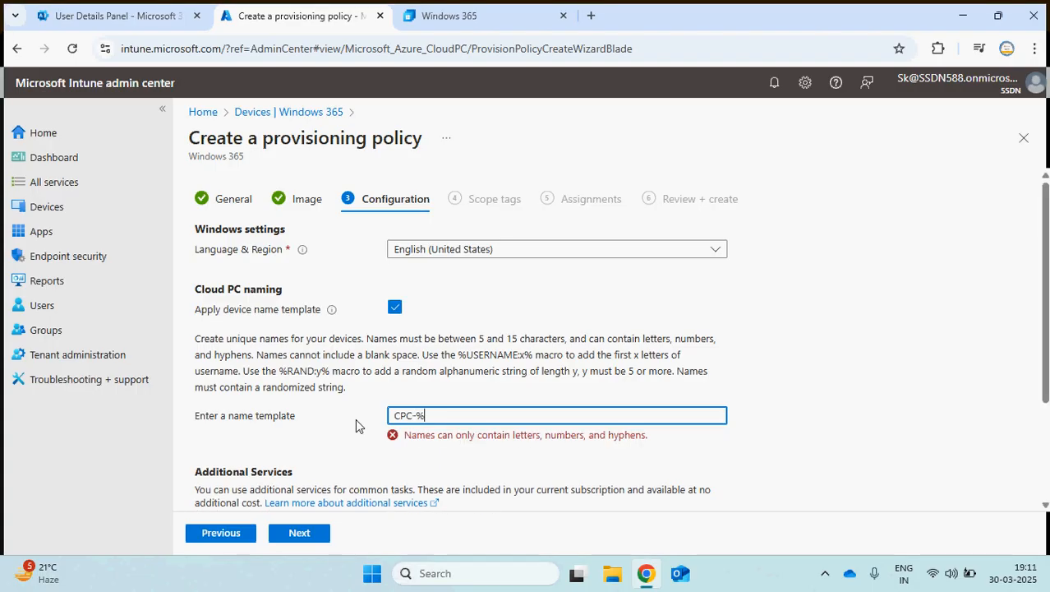
pyautogui.write('RAND')
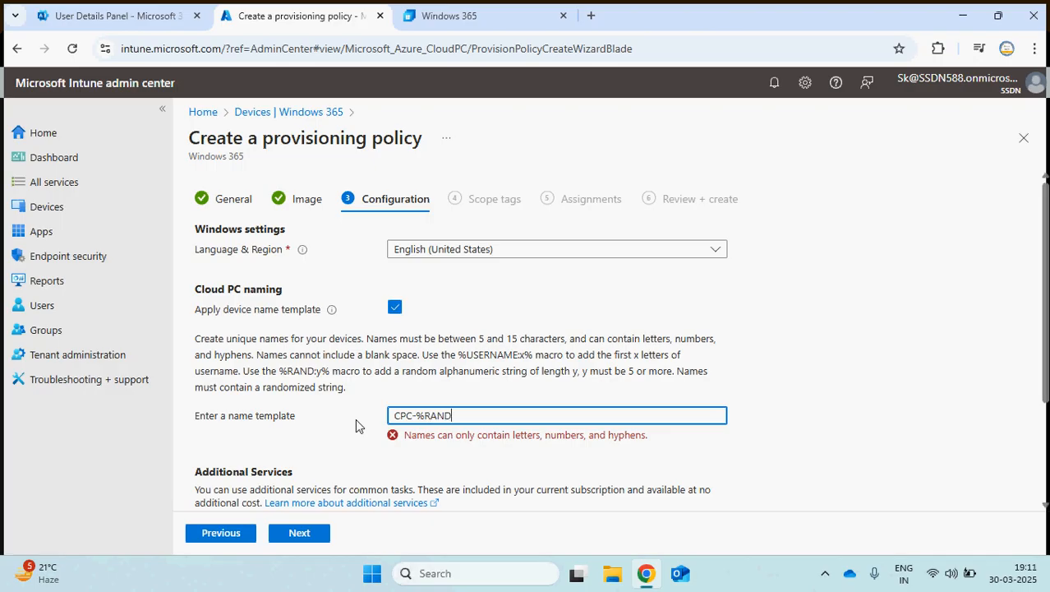
pyautogui.write(':5')
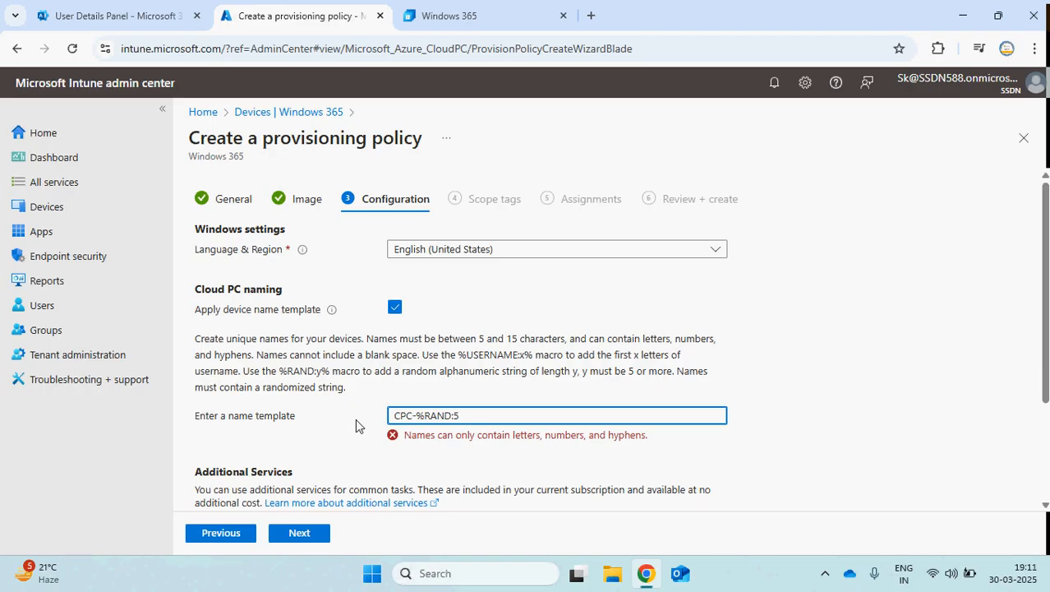
pyautogui.write('%')
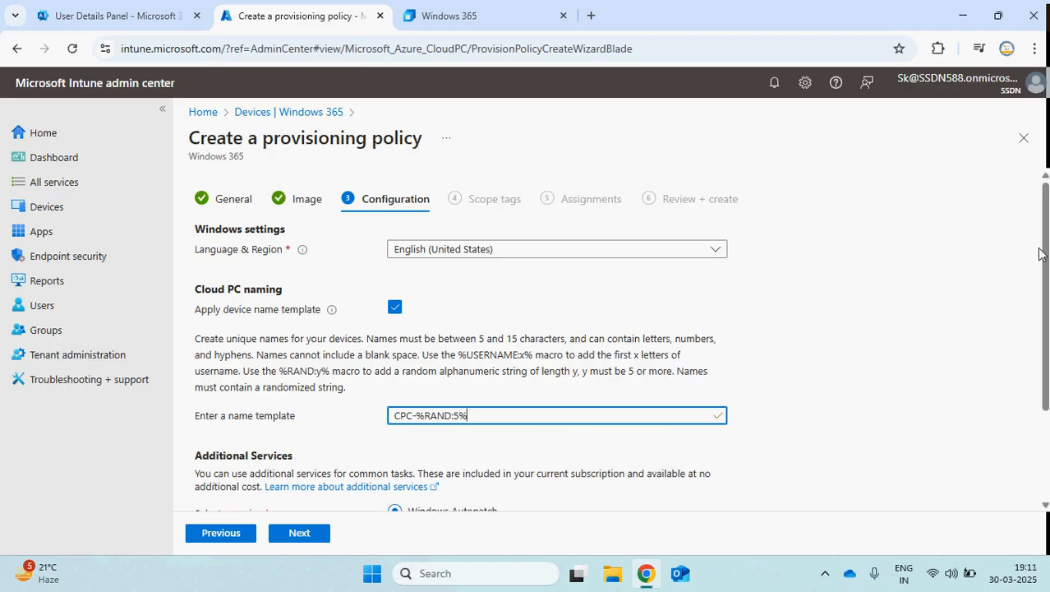
# Step: Choose None as the additional service and continue past the default scope tags to the policy's assignments
pyautogui.scroll(-3, 1045, 248)
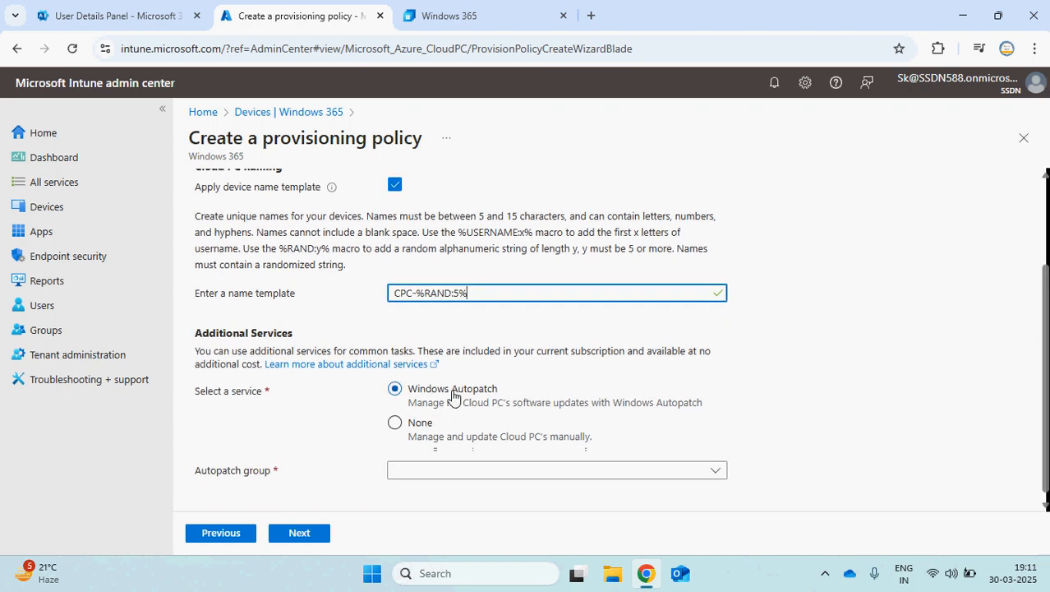
pyautogui.click(424, 423)
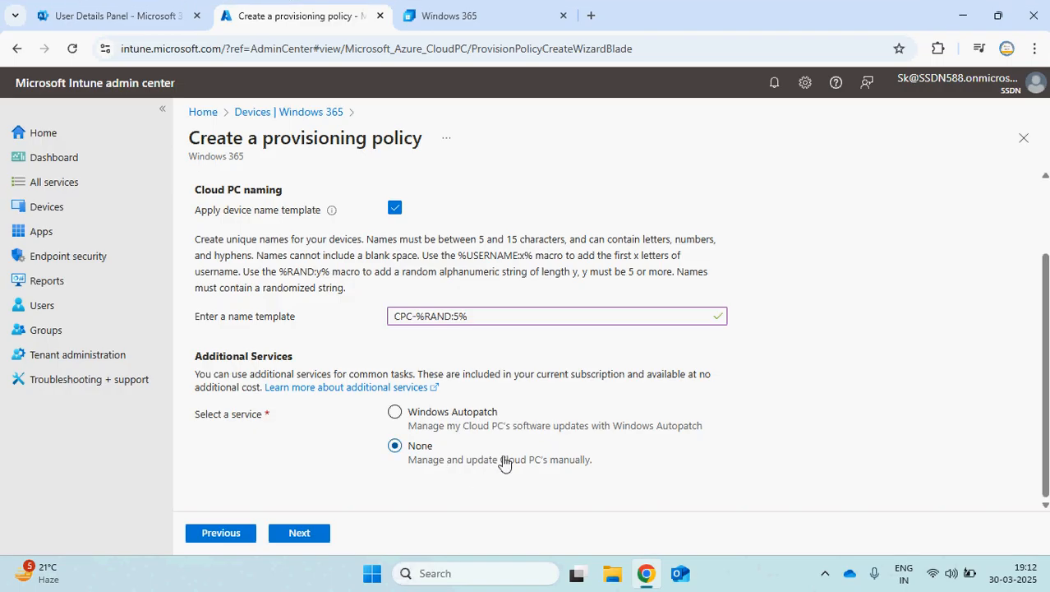
pyautogui.click(303, 537)
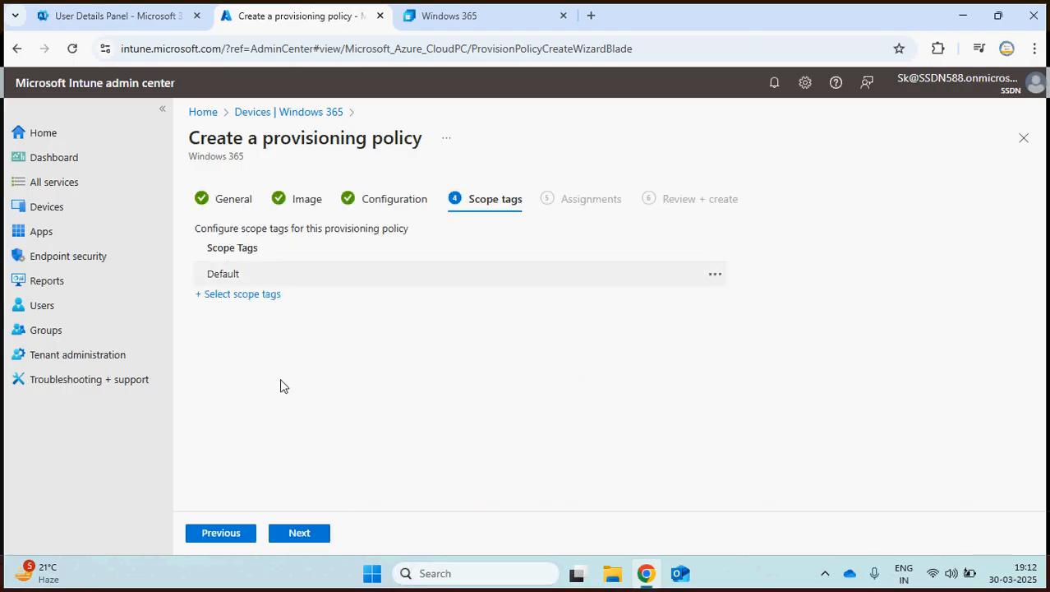
pyautogui.click(304, 534)
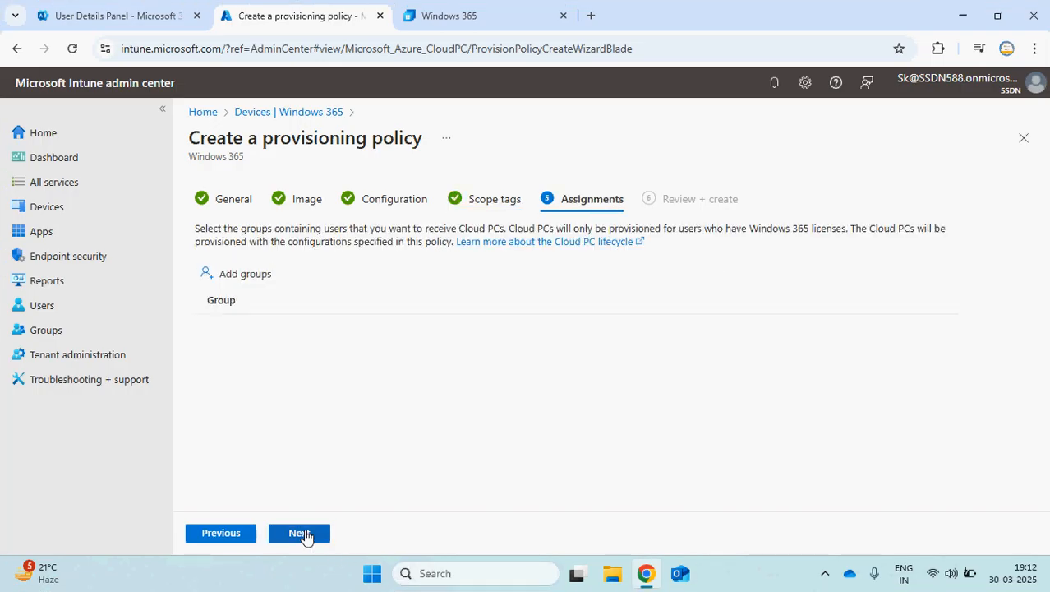
# Step: Start adding groups to the policy's assignments and search for groups matching "win"
pyautogui.click(259, 279)
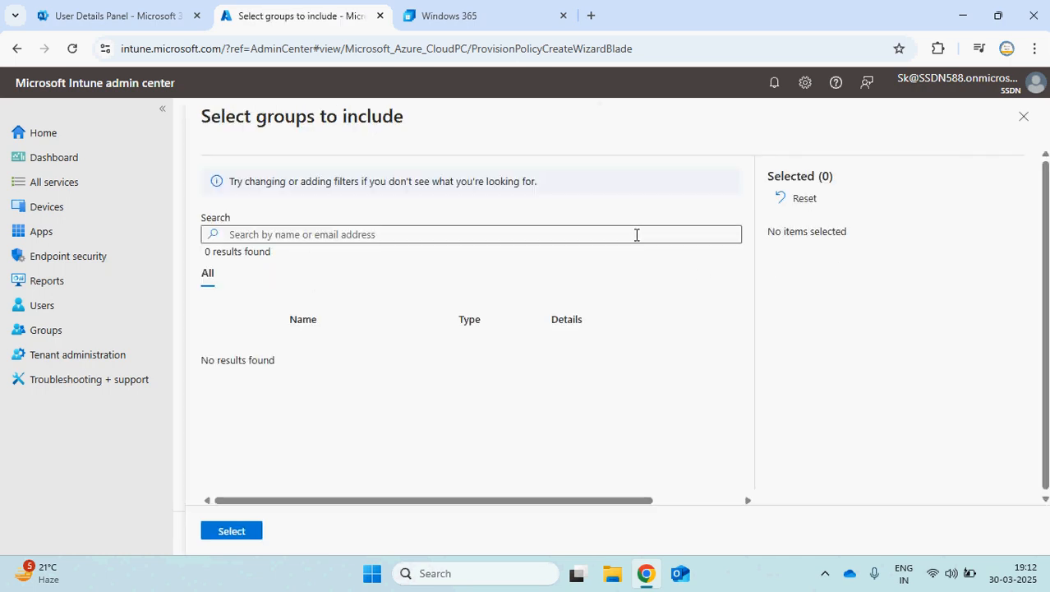
pyautogui.click(583, 235)
pyautogui.write('win')
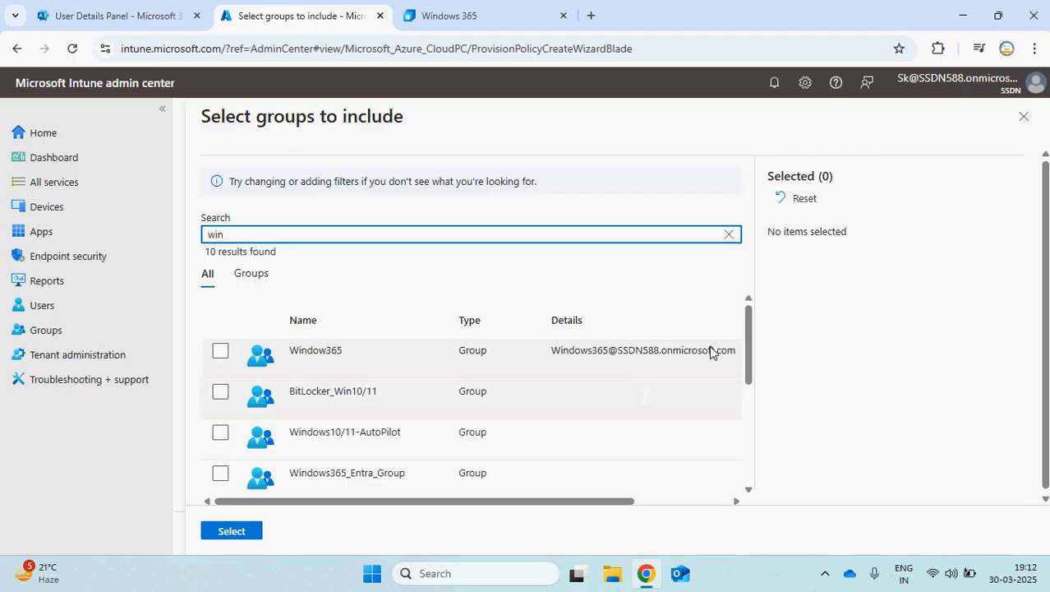
pyautogui.scroll(-1, 749, 346)
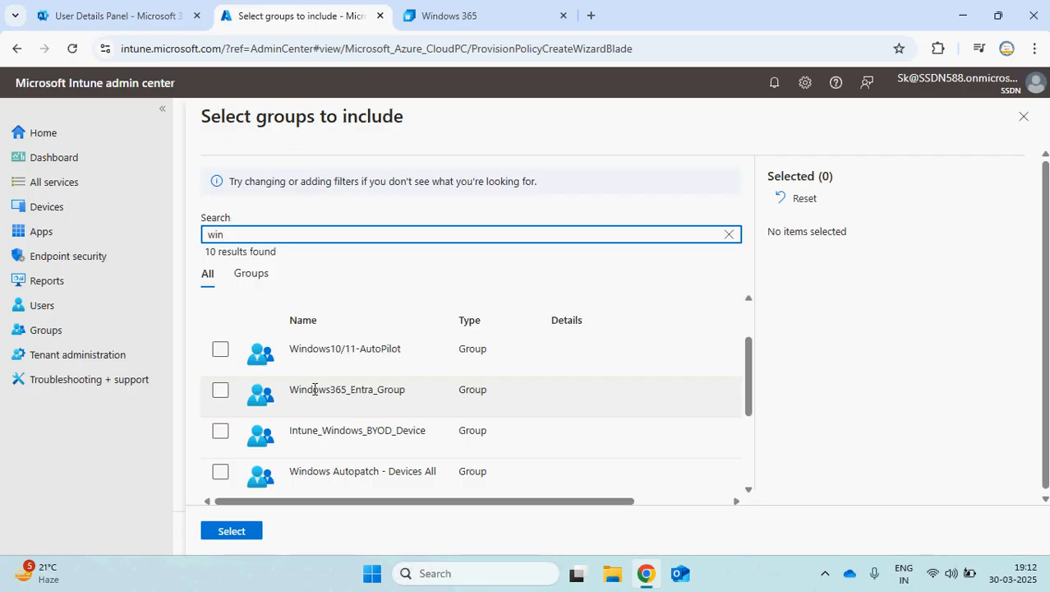
# Step: Switch to the Microsoft 365 admin center and inspect the membership of the Window365 group among the active groups
pyautogui.click(138, 17)
pyautogui.moveTo(197, 319); pyautogui.dragTo(197, 176)
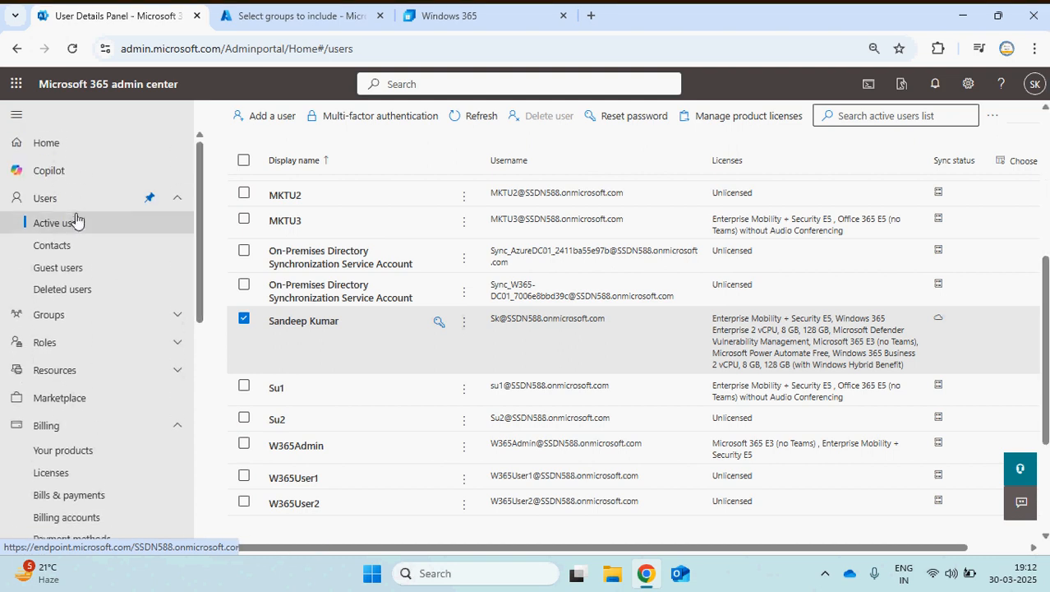
pyautogui.click(67, 327)
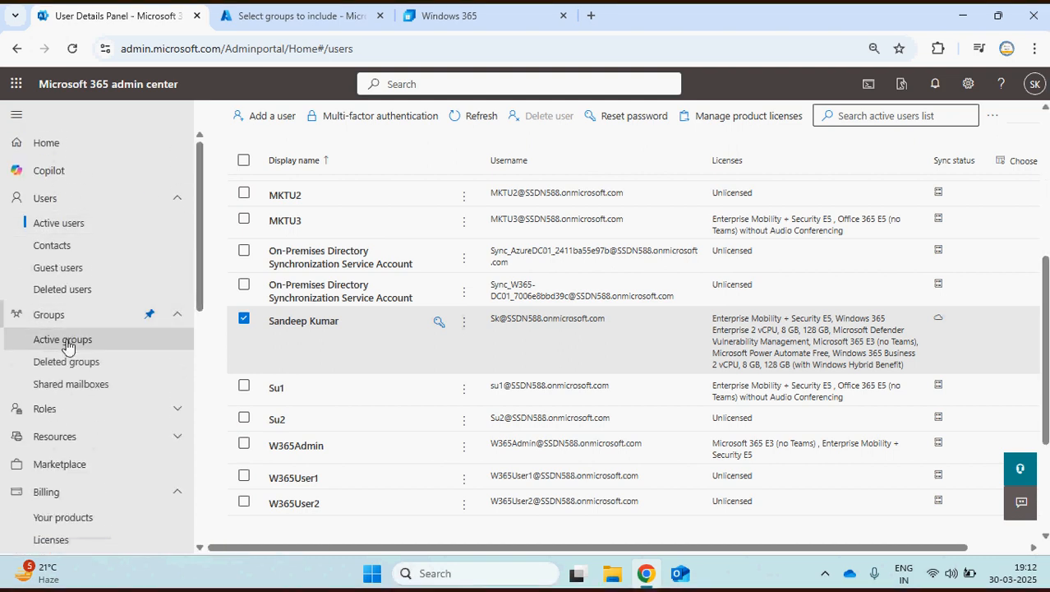
pyautogui.click(69, 340)
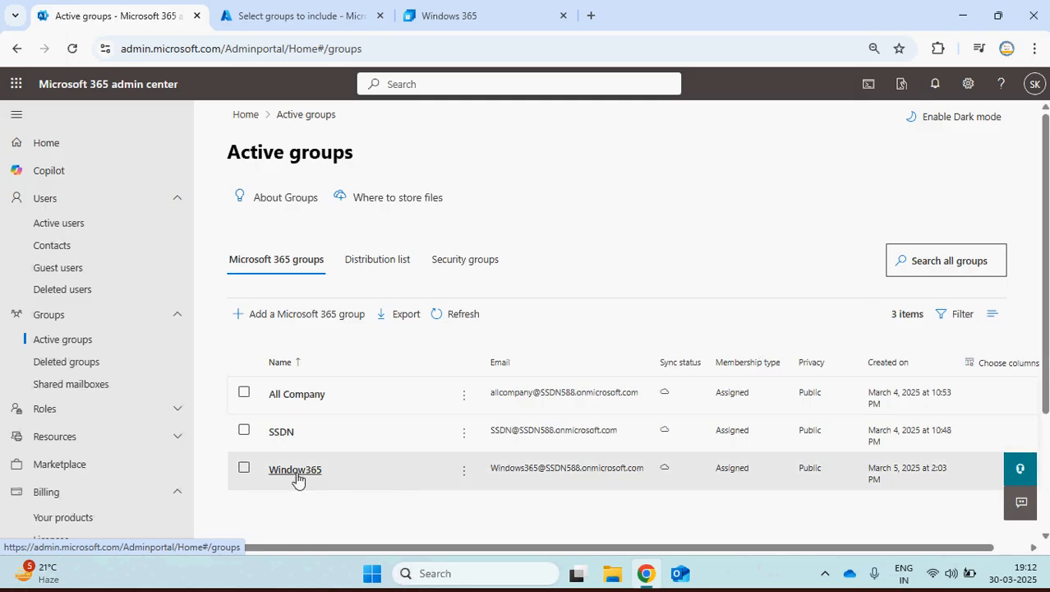
pyautogui.click(295, 470)
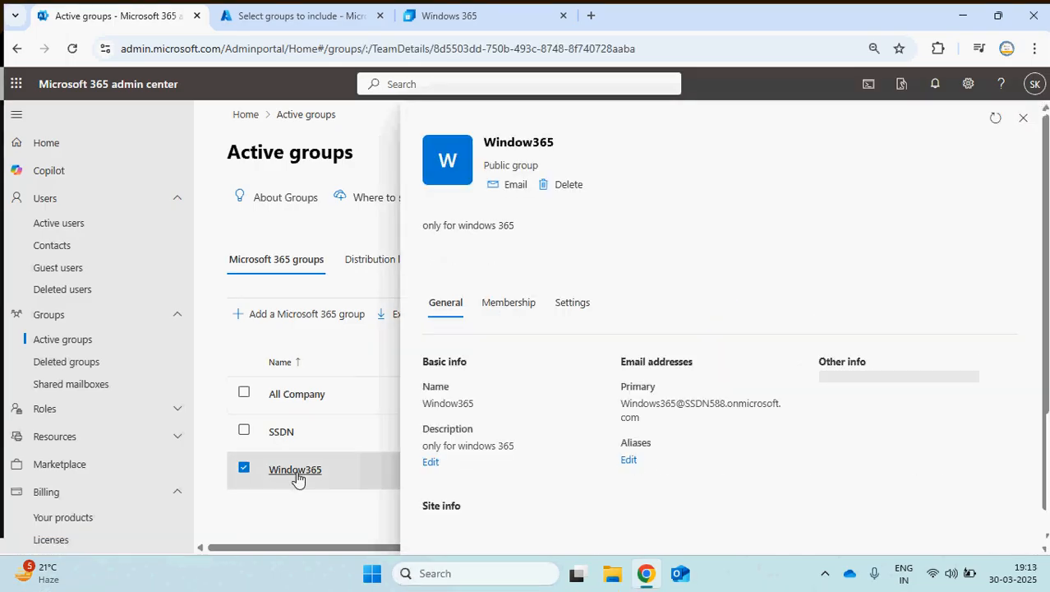
pyautogui.click(524, 311)
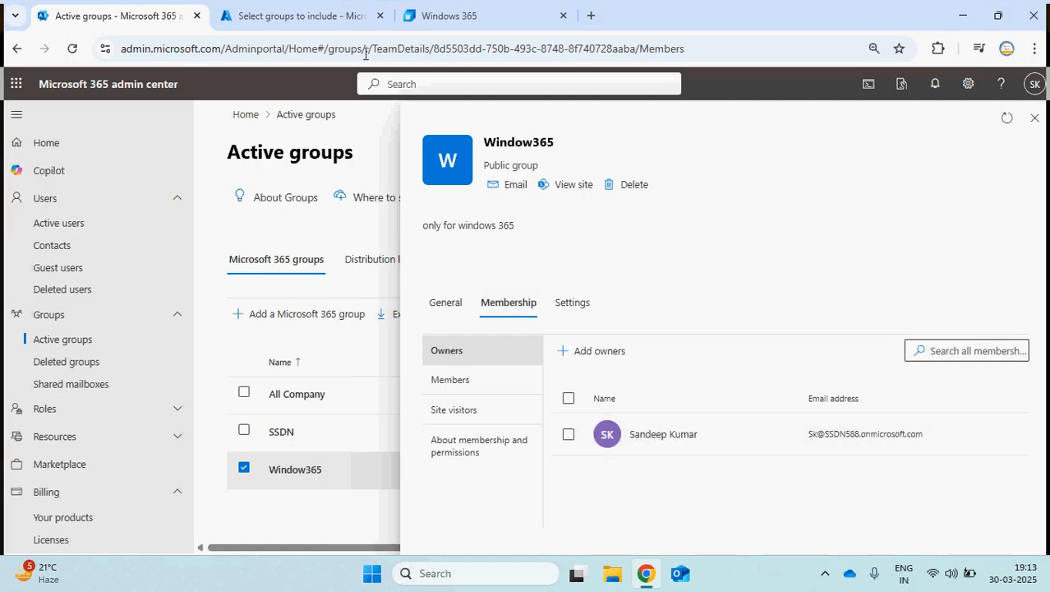
# Step: Return to the Intune admin center, assign the Window365 group to the provisioning policy and create the policy
pyautogui.click(325, 21)
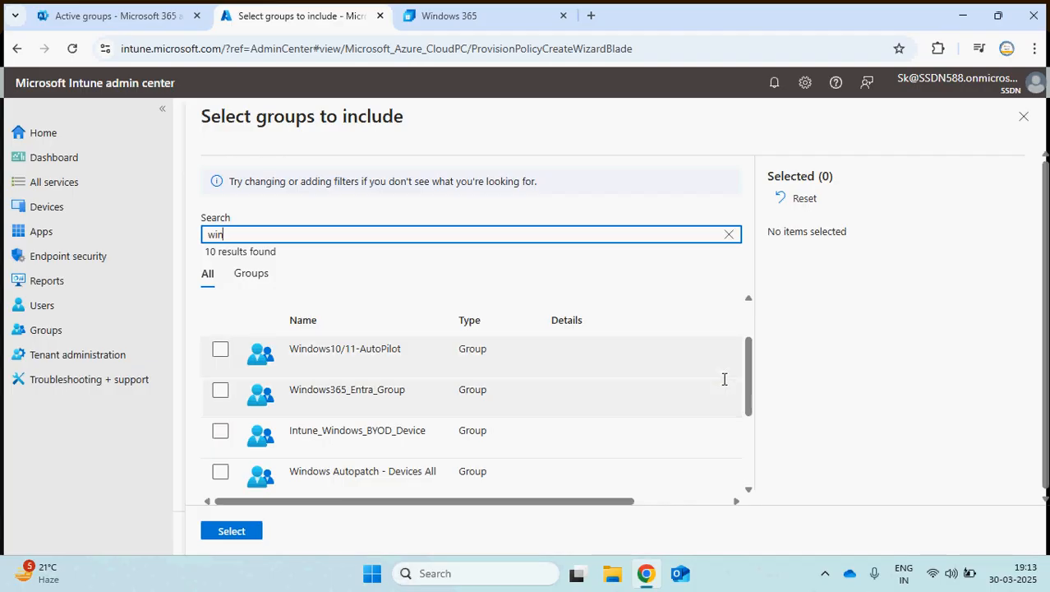
pyautogui.moveTo(755, 382); pyautogui.dragTo(751, 301)
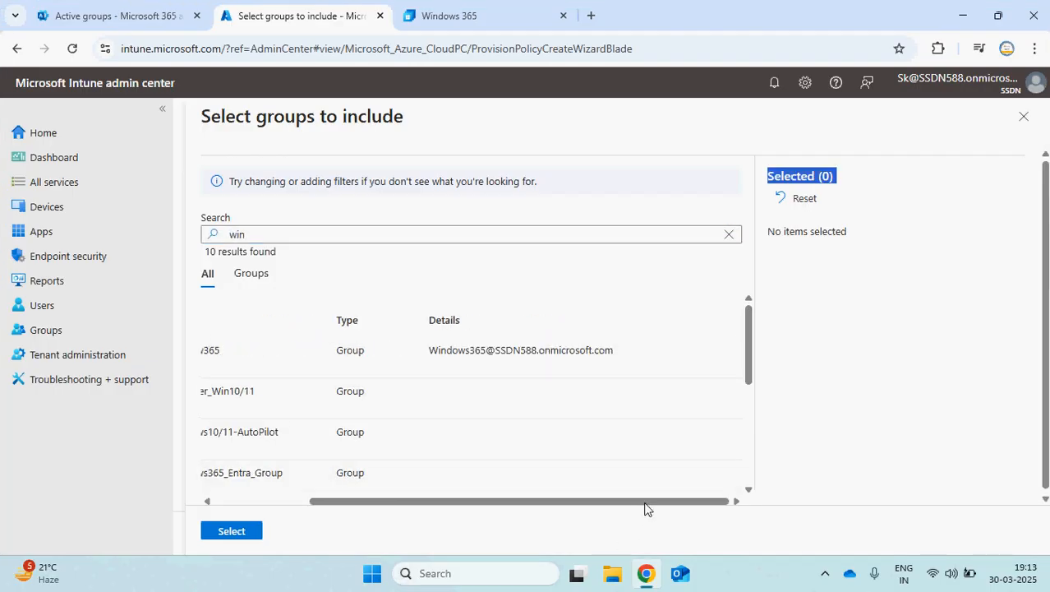
pyautogui.moveTo(645, 509); pyautogui.dragTo(475, 506)
pyautogui.click(221, 351)
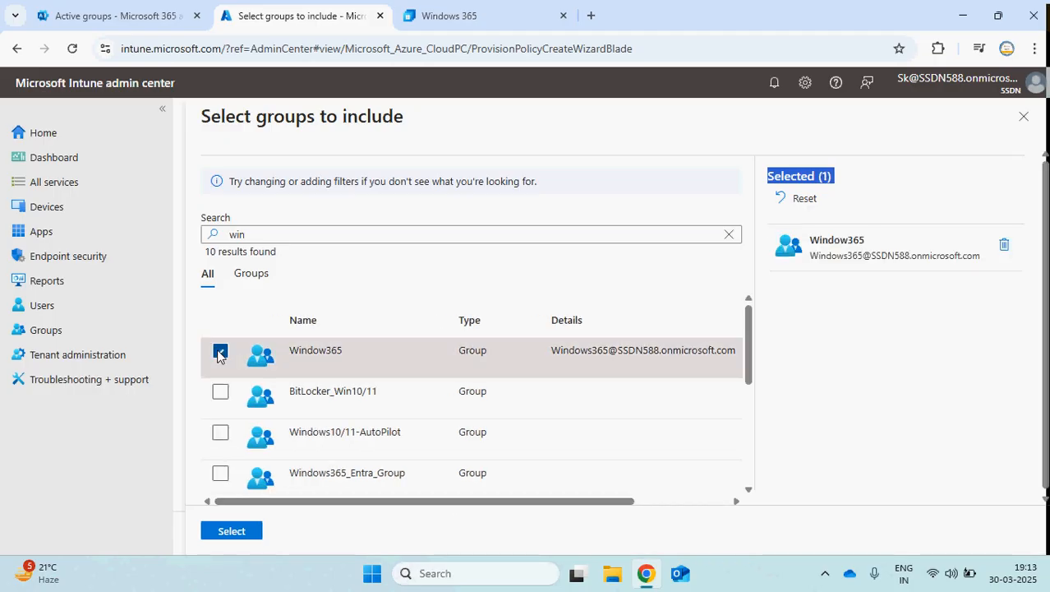
pyautogui.click(237, 533)
pyautogui.click(299, 533)
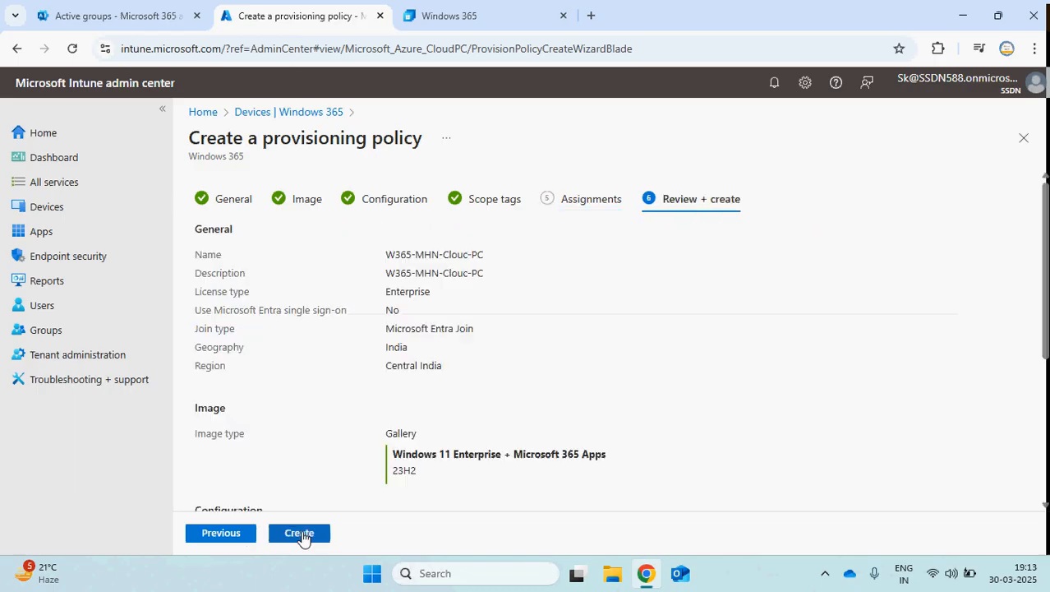
pyautogui.click(300, 533)
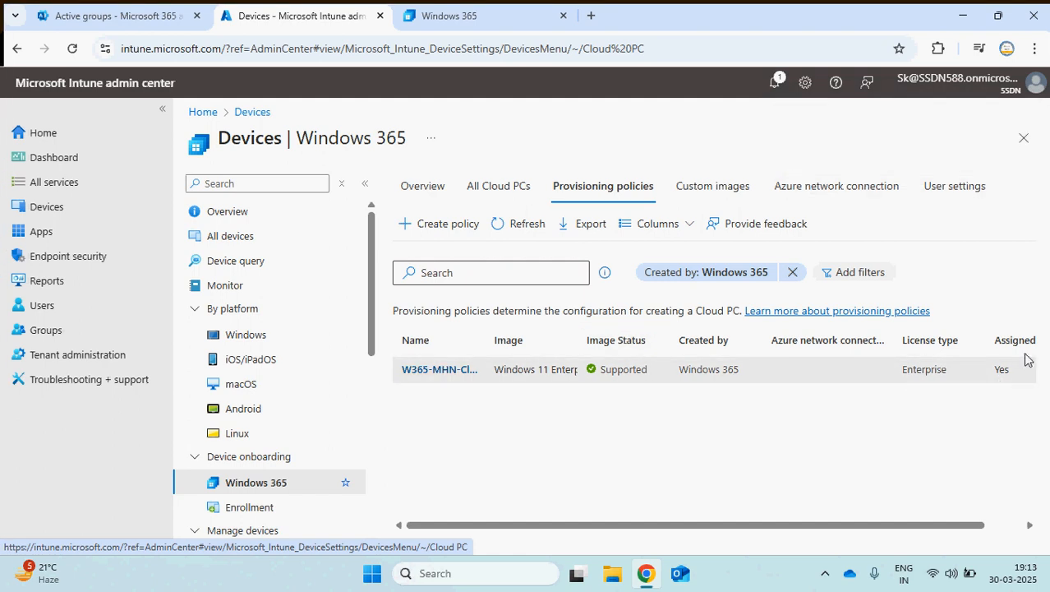
# Step: Examine the new provisioning policy's list entry and available actions, and review its full configuration and assignment details
pyautogui.moveTo(898, 525); pyautogui.dragTo(975, 524)
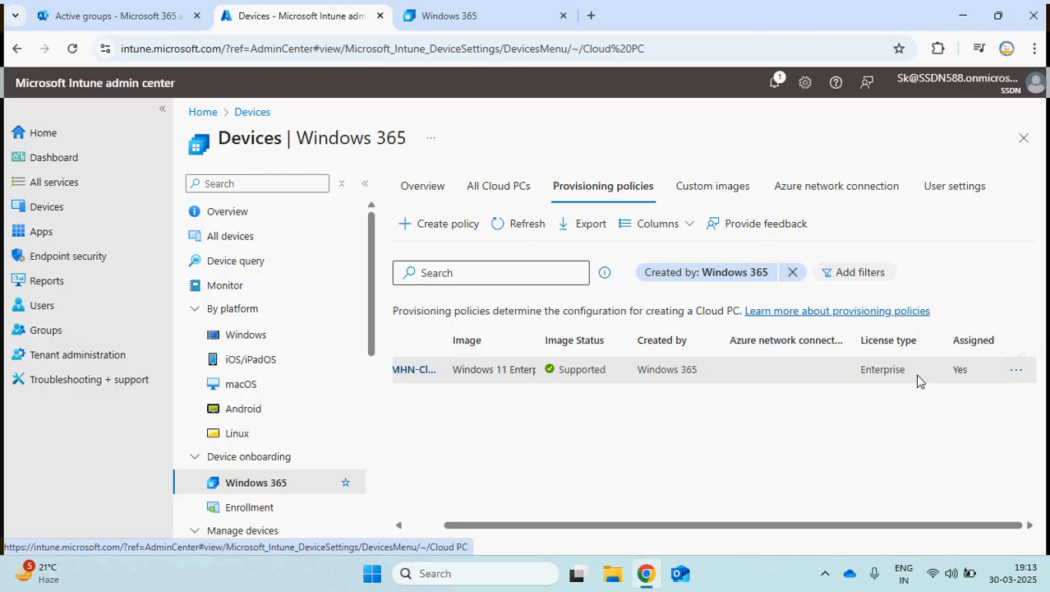
pyautogui.click(1016, 370)
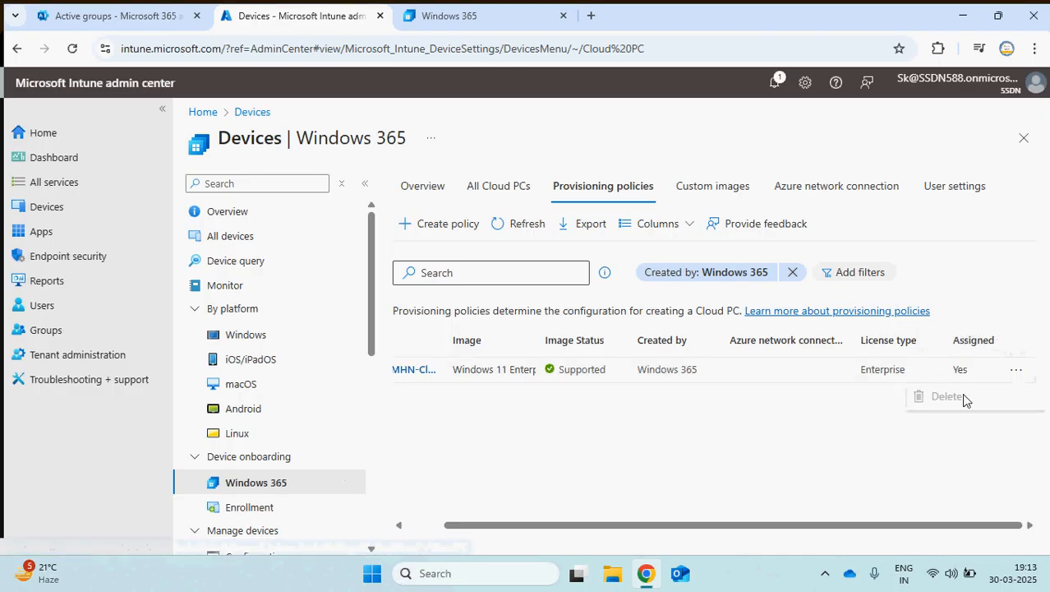
pyautogui.moveTo(872, 526); pyautogui.dragTo(656, 526)
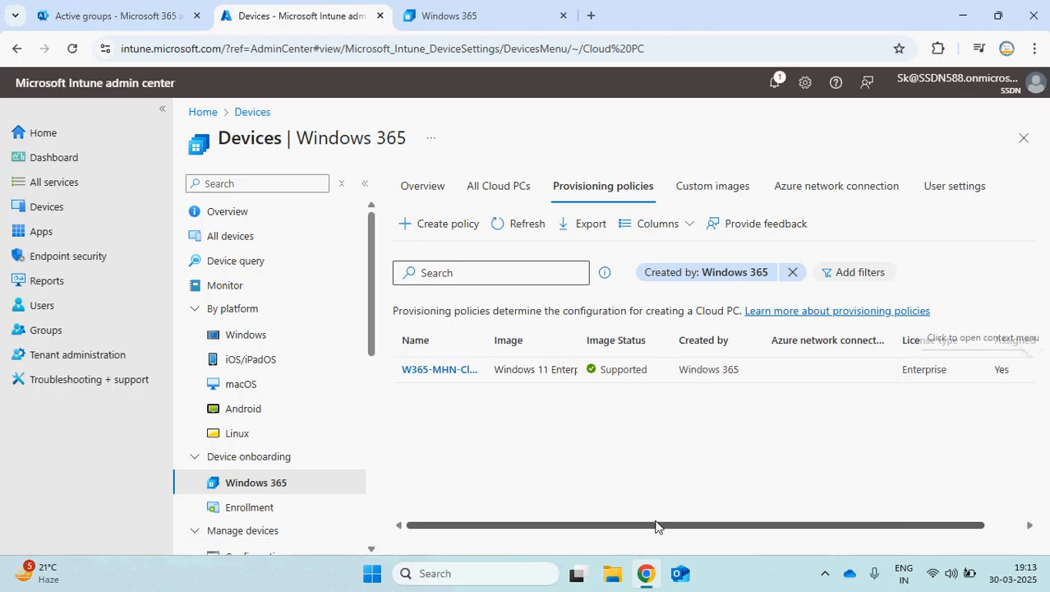
pyautogui.click(451, 370)
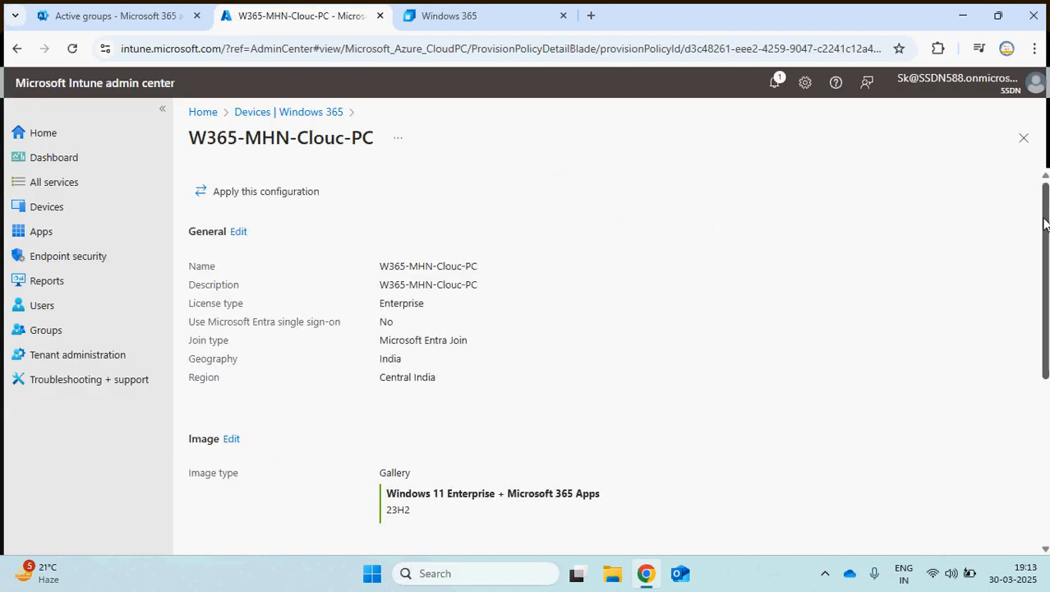
pyautogui.scroll(-4, 1044, 246)
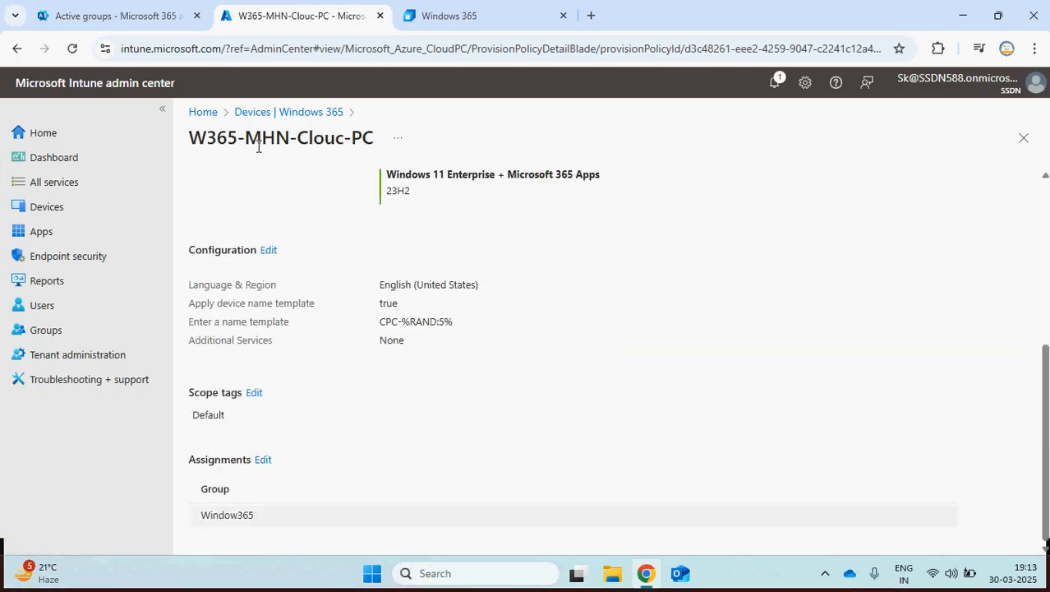
# Step: Go back to the Windows 365 devices page and check the Cloud PC's provisioning status among all Cloud PCs
pyautogui.click(296, 115)
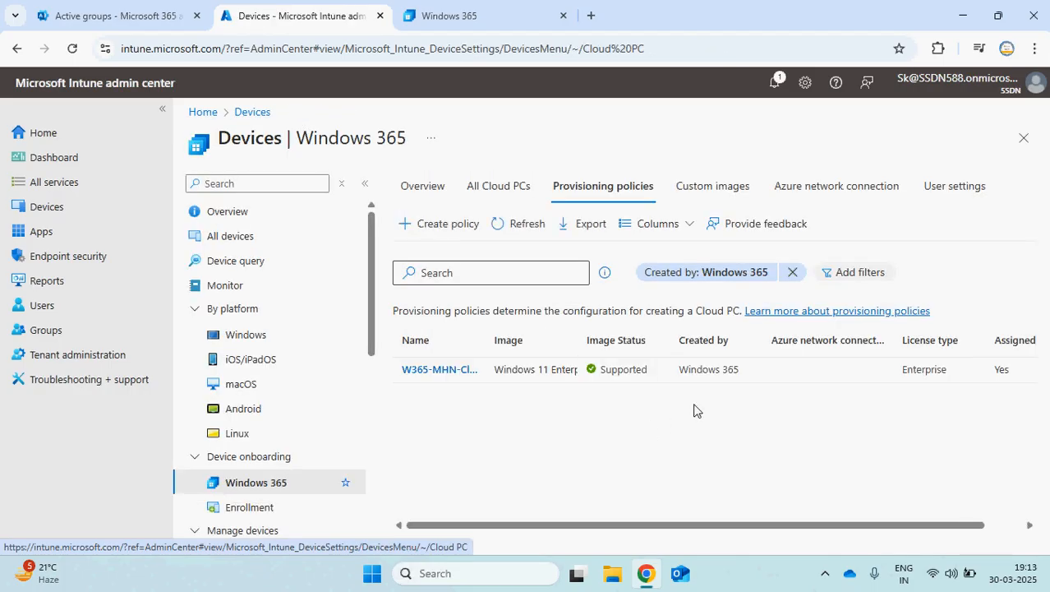
pyautogui.click(505, 187)
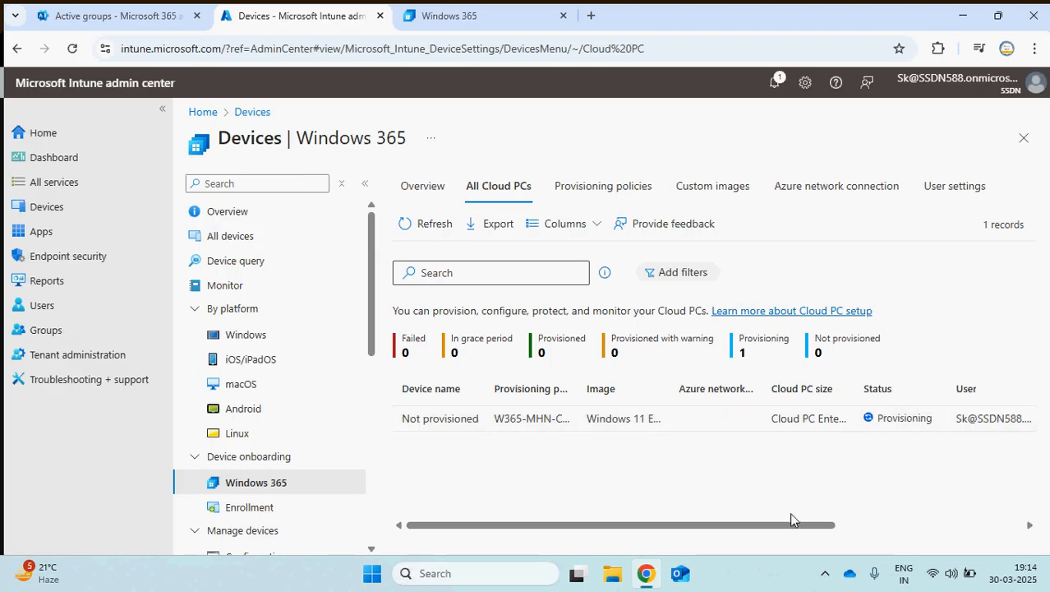
pyautogui.moveTo(773, 527); pyautogui.dragTo(851, 524)
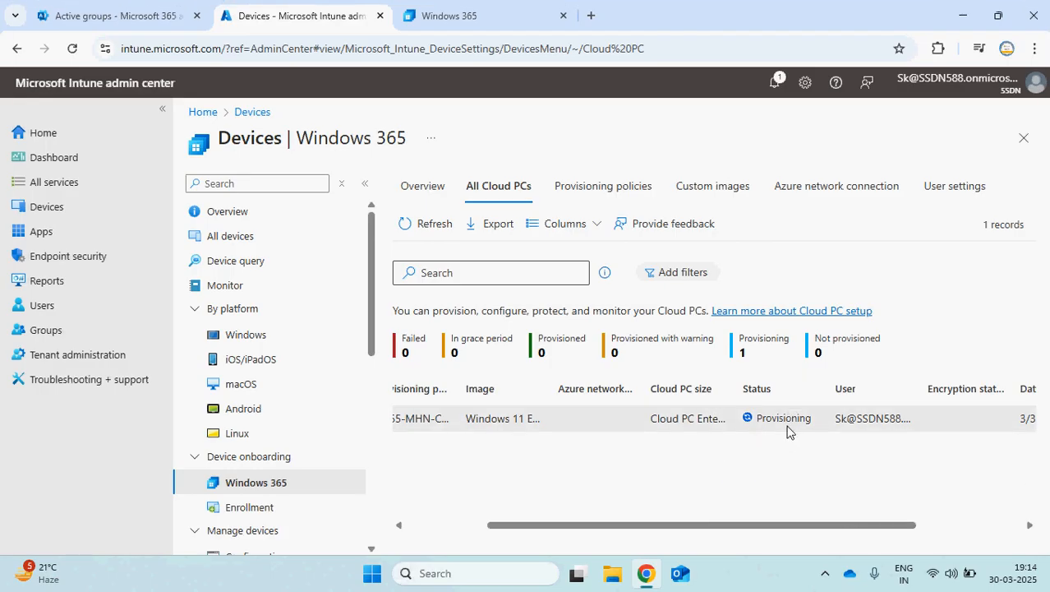
# Step: Switch to the Windows 365 portal, launch the existing Cloud PC in the browser with all default in-session settings, and exit full screen
pyautogui.moveTo(787, 524); pyautogui.dragTo(675, 504)
pyautogui.click(463, 15)
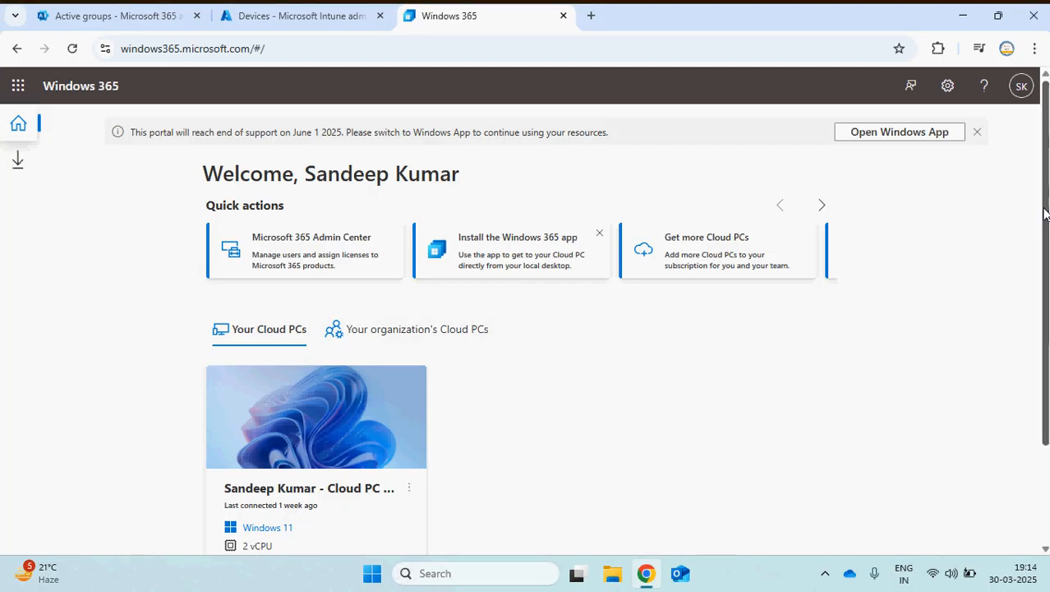
pyautogui.scroll(-2, 1047, 340)
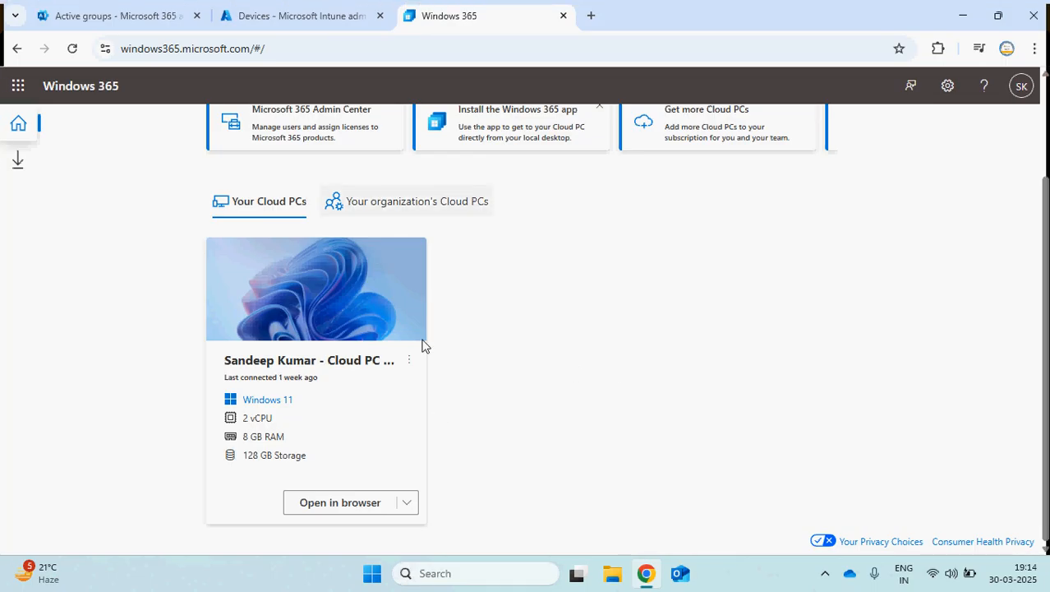
pyautogui.click(377, 508)
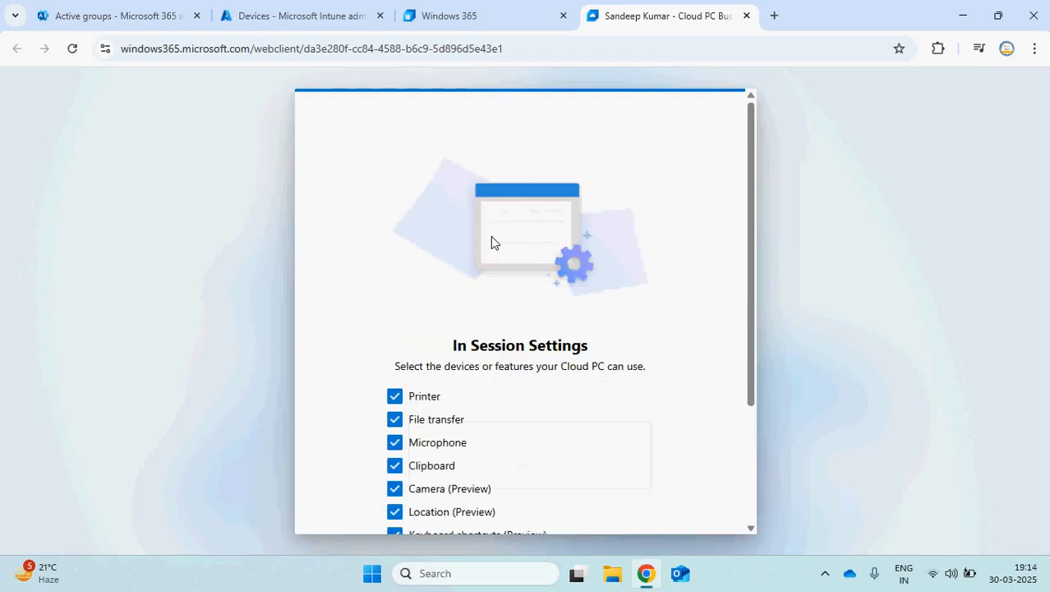
pyautogui.scroll(-3, 755, 397)
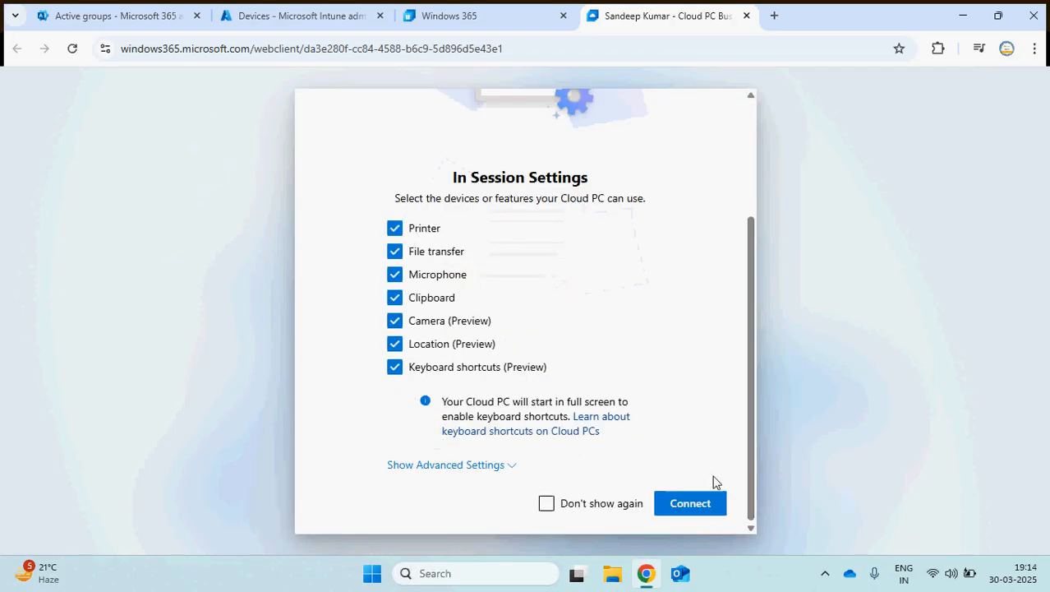
pyautogui.click(695, 505)
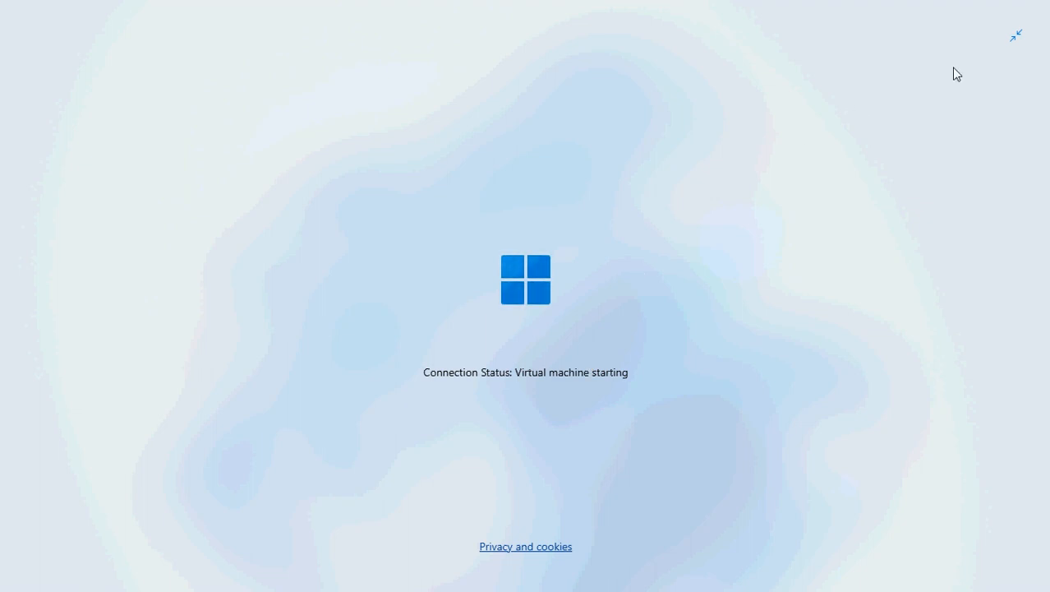
pyautogui.click(1016, 36)
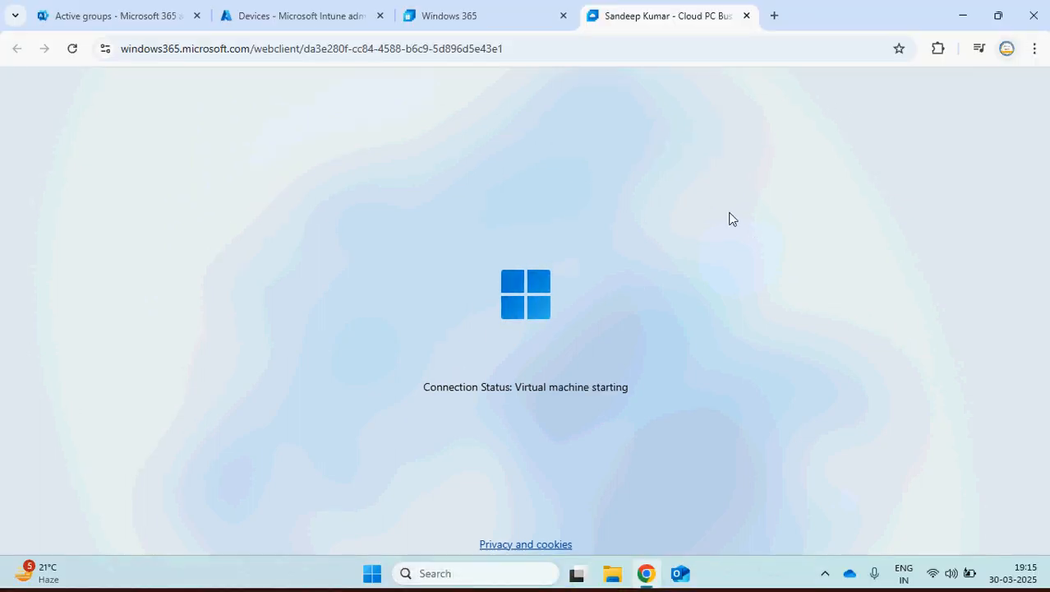
# Step: Return to the Windows 365 portal and open the Windows App from its end-of-support banner
pyautogui.click(497, 23)
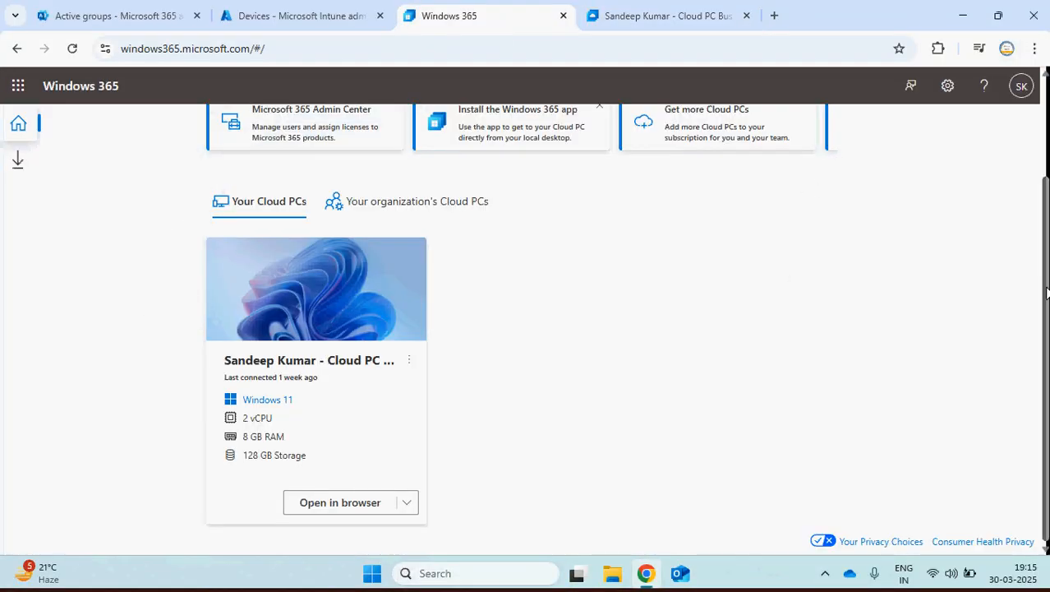
pyautogui.scroll(2, 1040, 246)
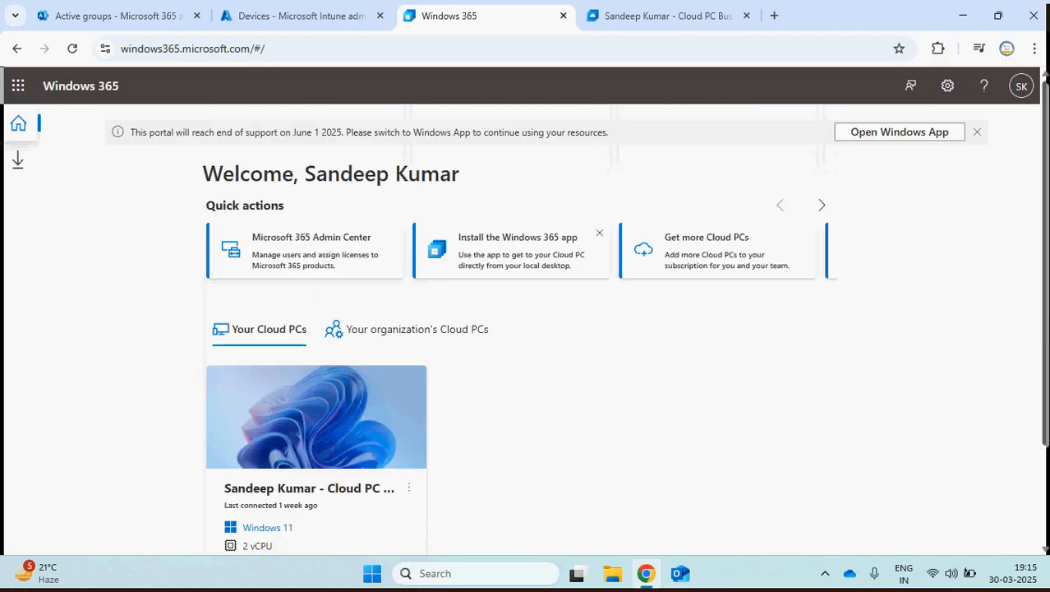
pyautogui.click(904, 133)
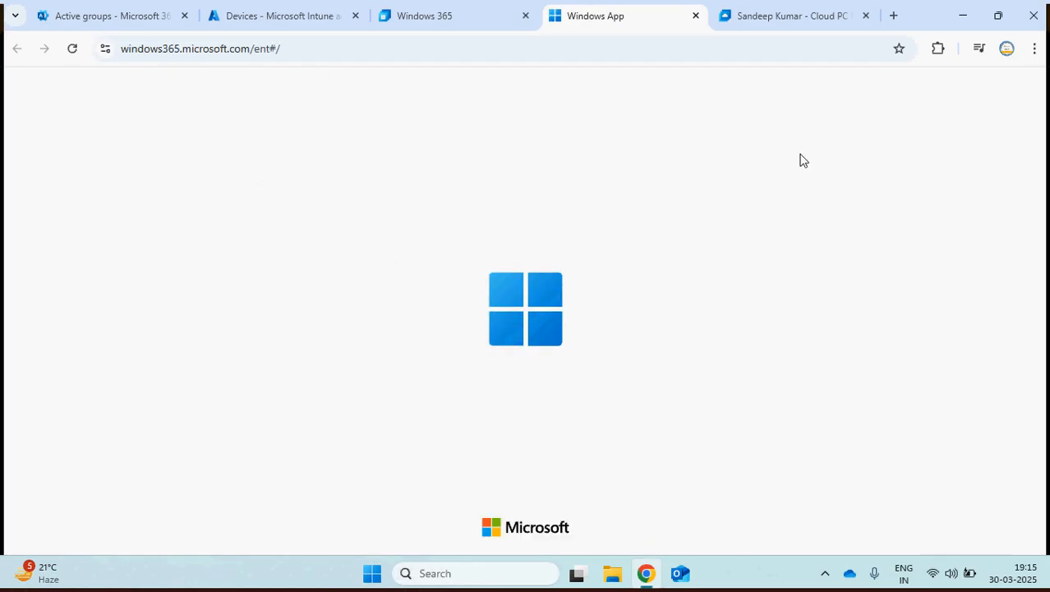
pyautogui.click(796, 18)
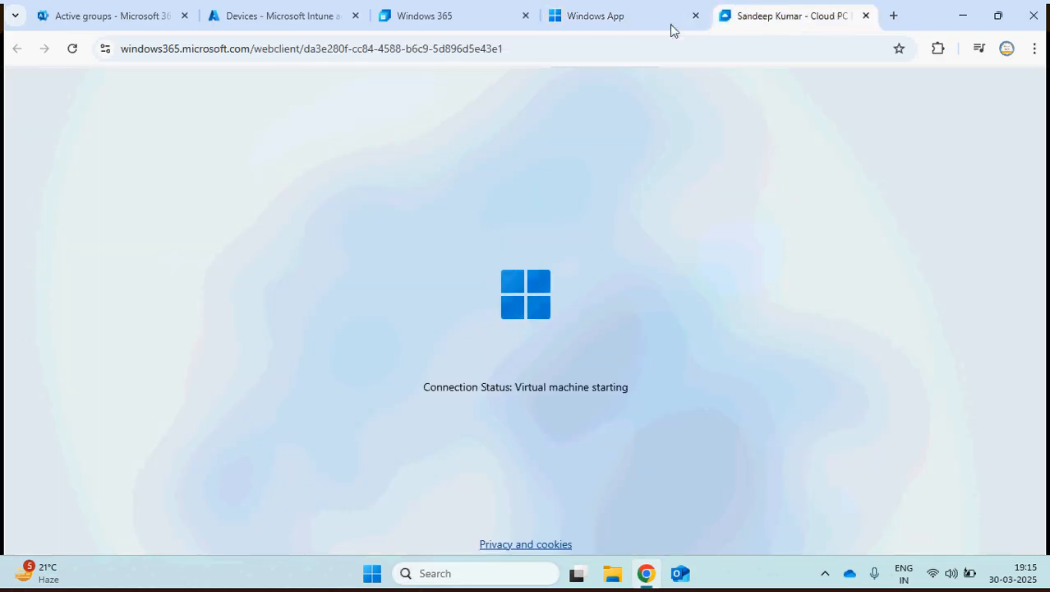
pyautogui.click(624, 20)
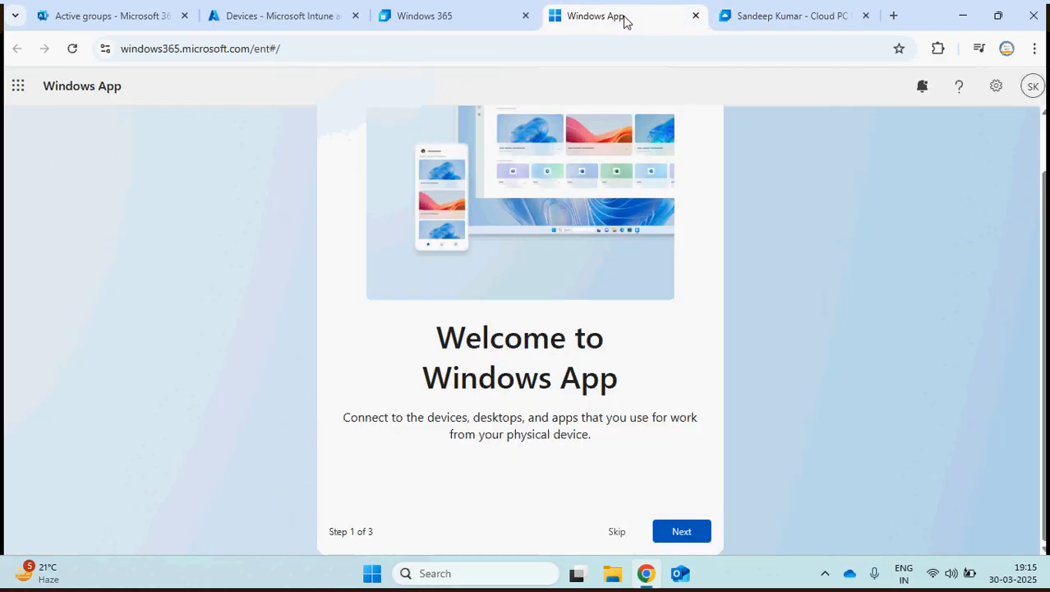
# Step: Go through the Windows App welcome pages and dismiss the feature tour on the Devices page
pyautogui.click(686, 533)
pyautogui.click(686, 532)
pyautogui.click(686, 530)
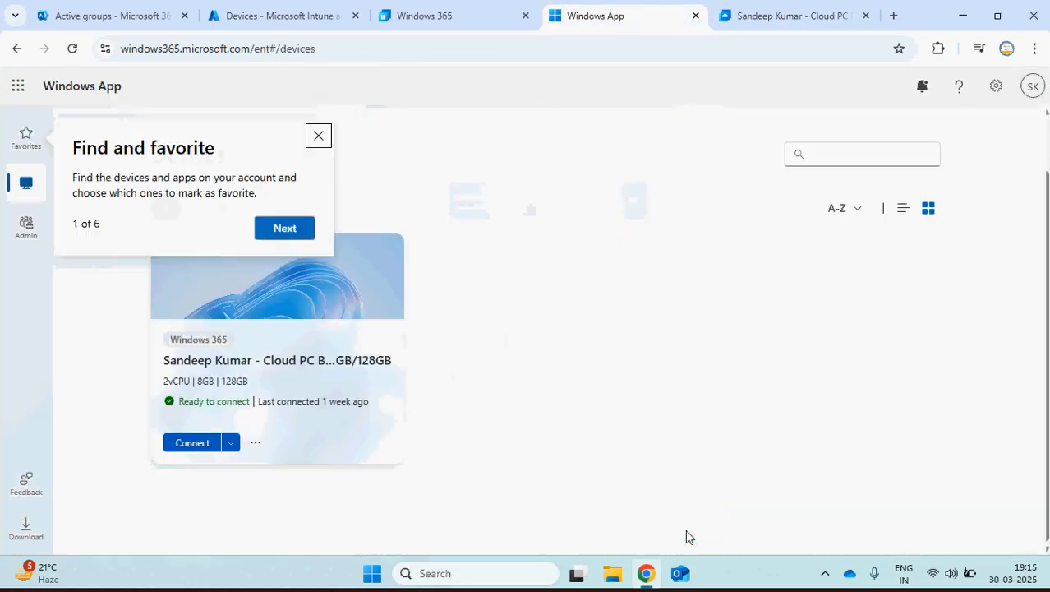
pyautogui.click(318, 135)
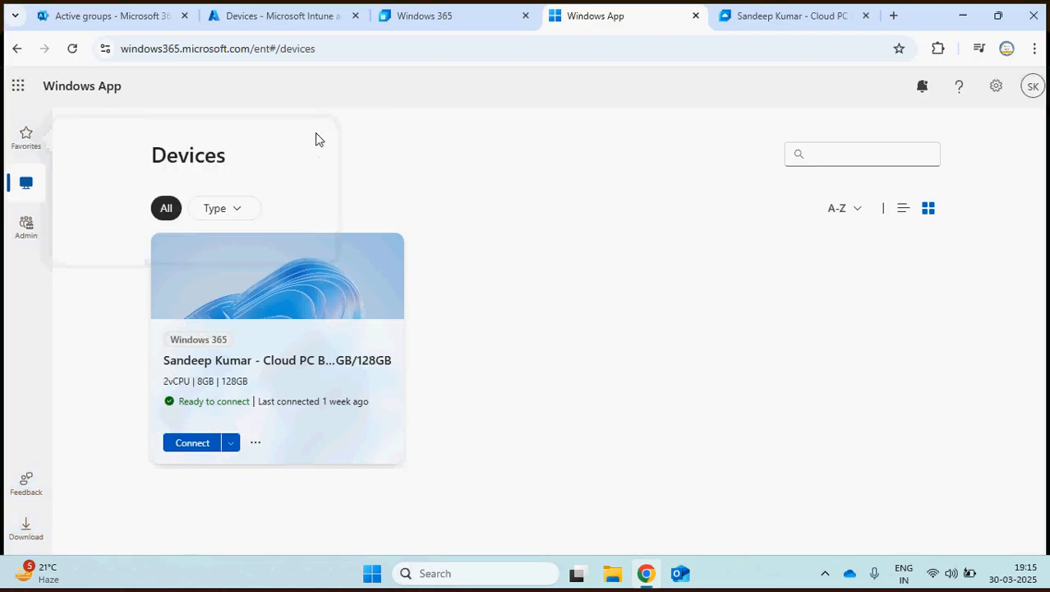
# Step: Connect to the Cloud PC from the Windows App with the default in-session settings and sign in with the account password
pyautogui.click(206, 442)
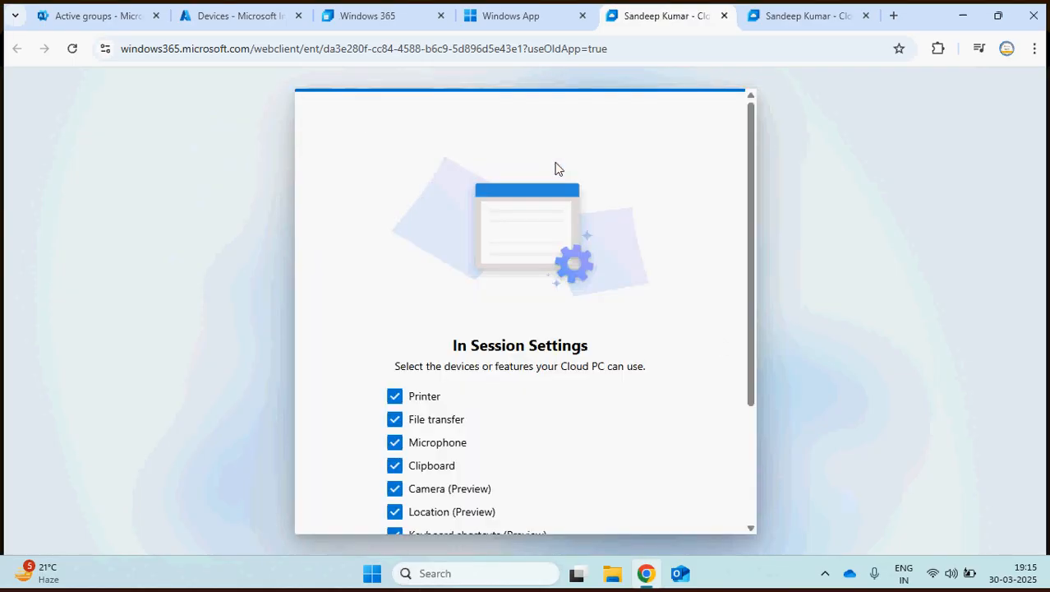
pyautogui.moveTo(755, 288); pyautogui.dragTo(754, 421)
pyautogui.scroll(-3, 752, 361)
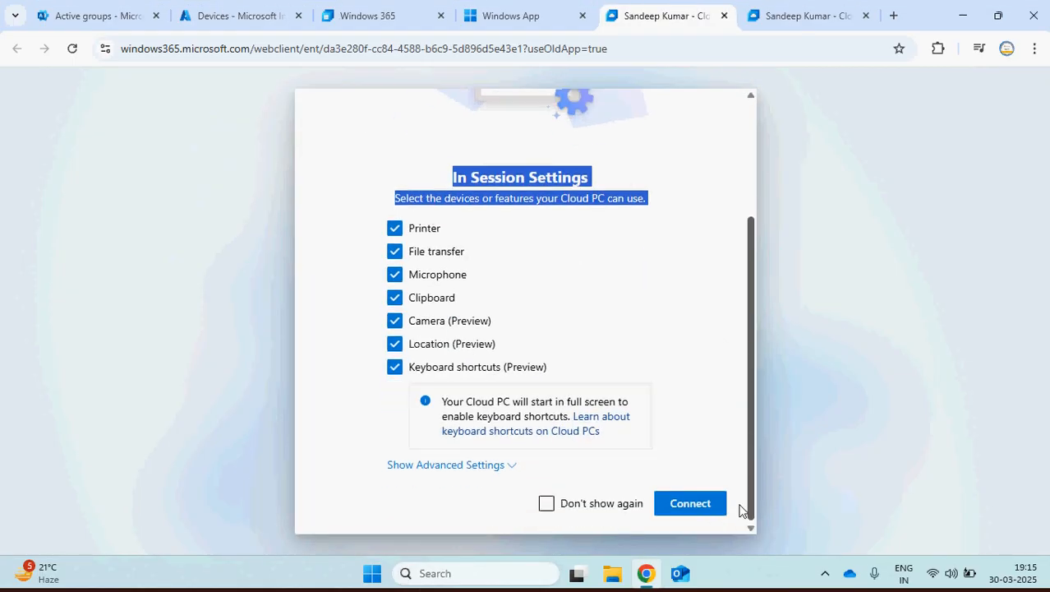
pyautogui.click(697, 503)
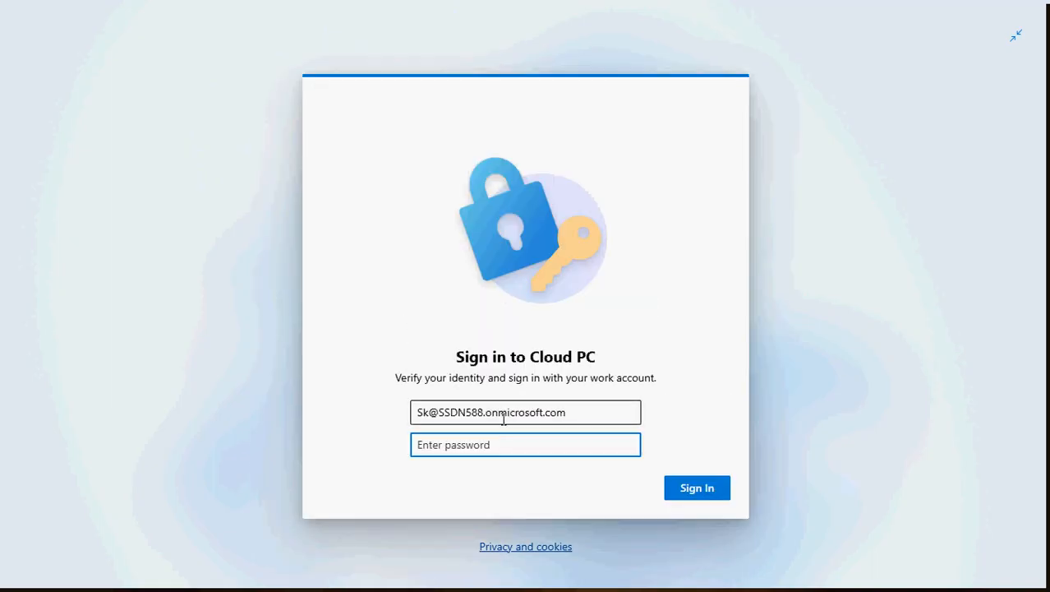
pyautogui.write('***')
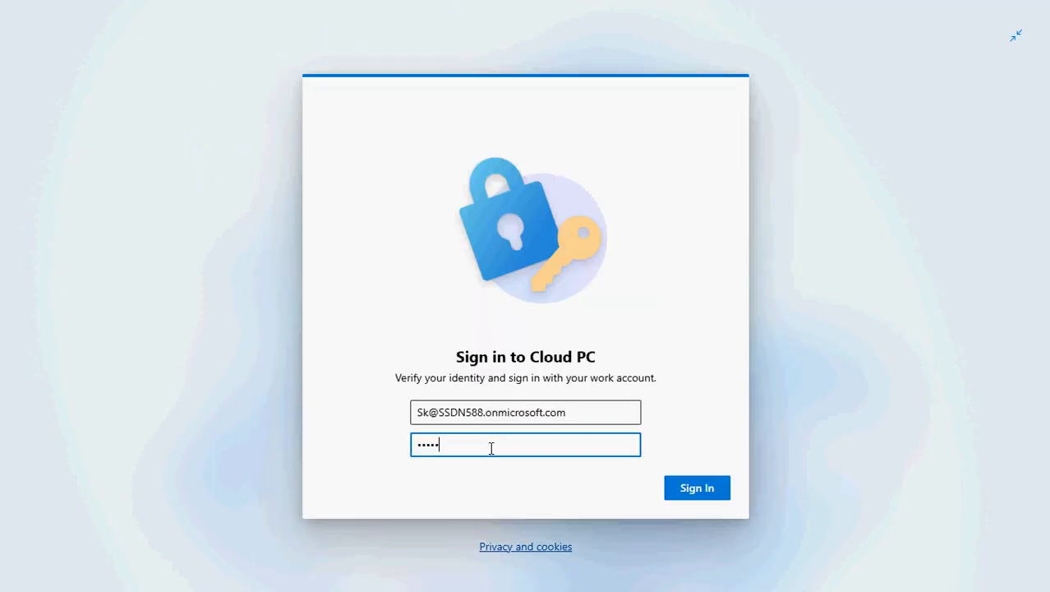
pyautogui.press('Return')
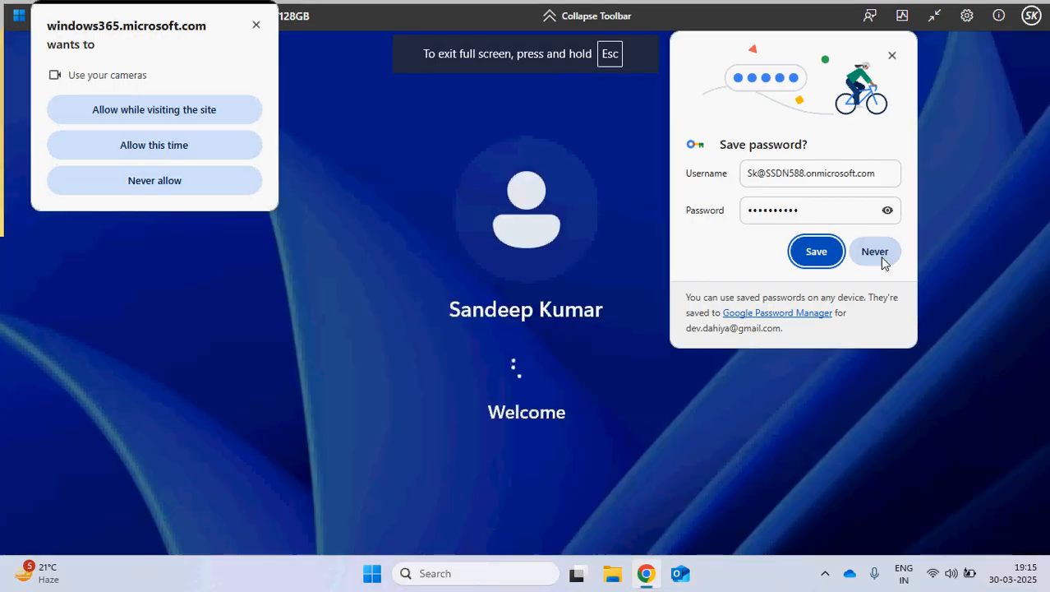
# Step: Decline saving the password, allow camera and location access while visiting the site, and dismiss the location notices
pyautogui.click(880, 258)
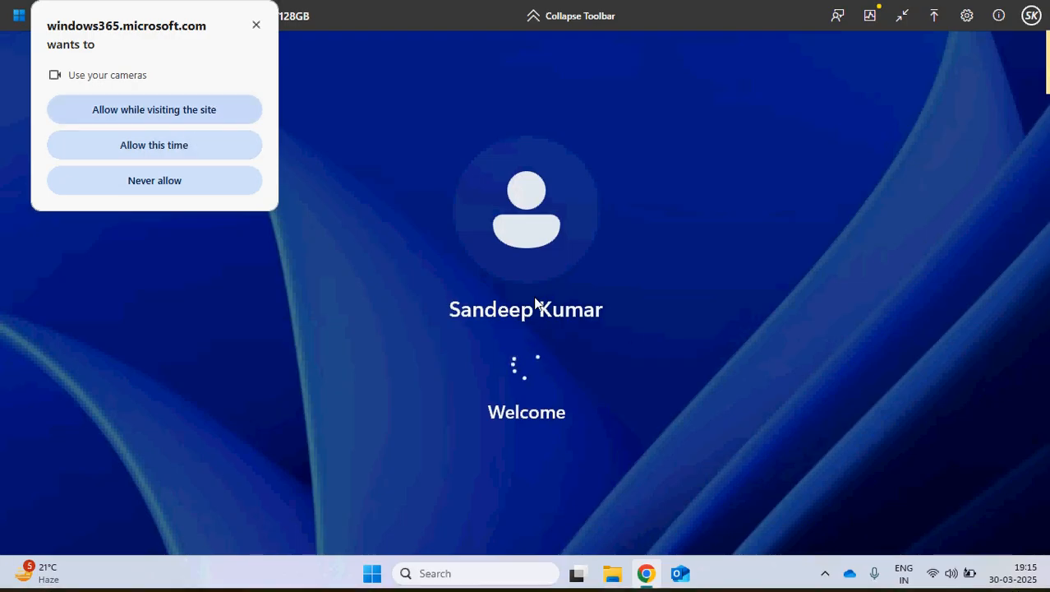
pyautogui.click(204, 112)
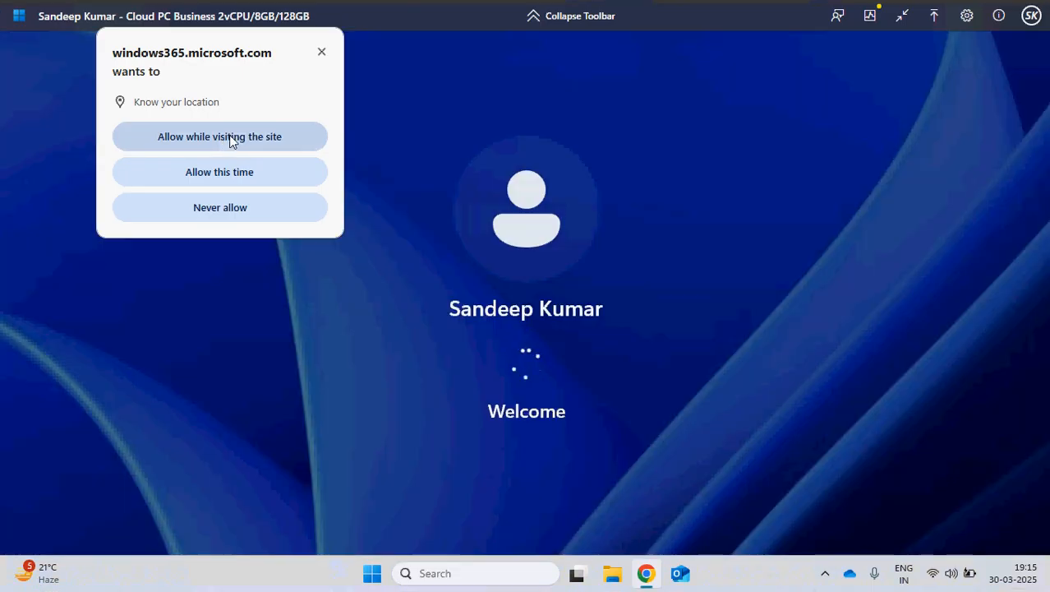
pyautogui.click(231, 135)
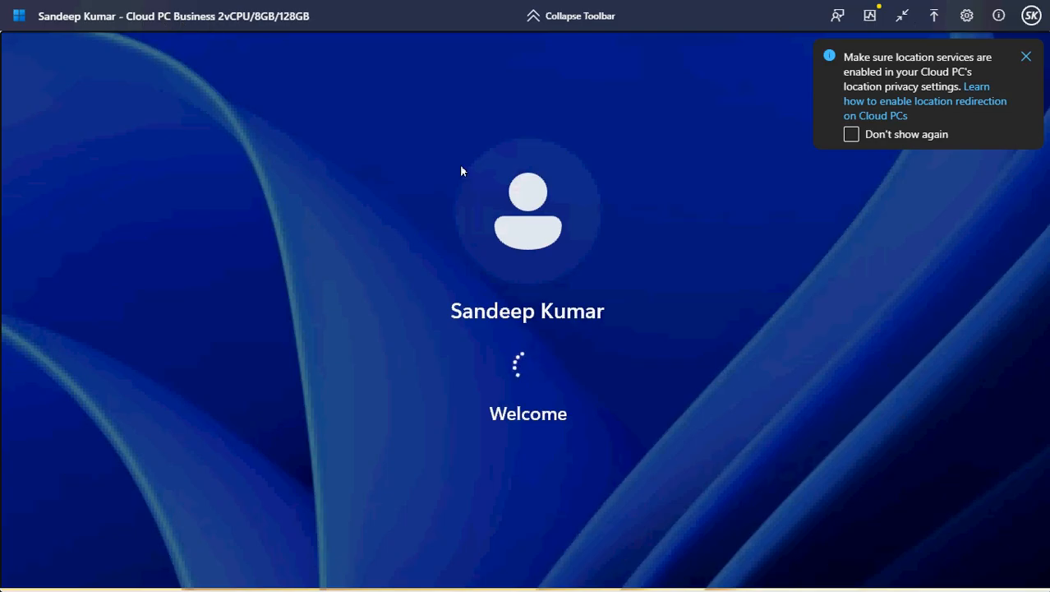
pyautogui.click(1025, 58)
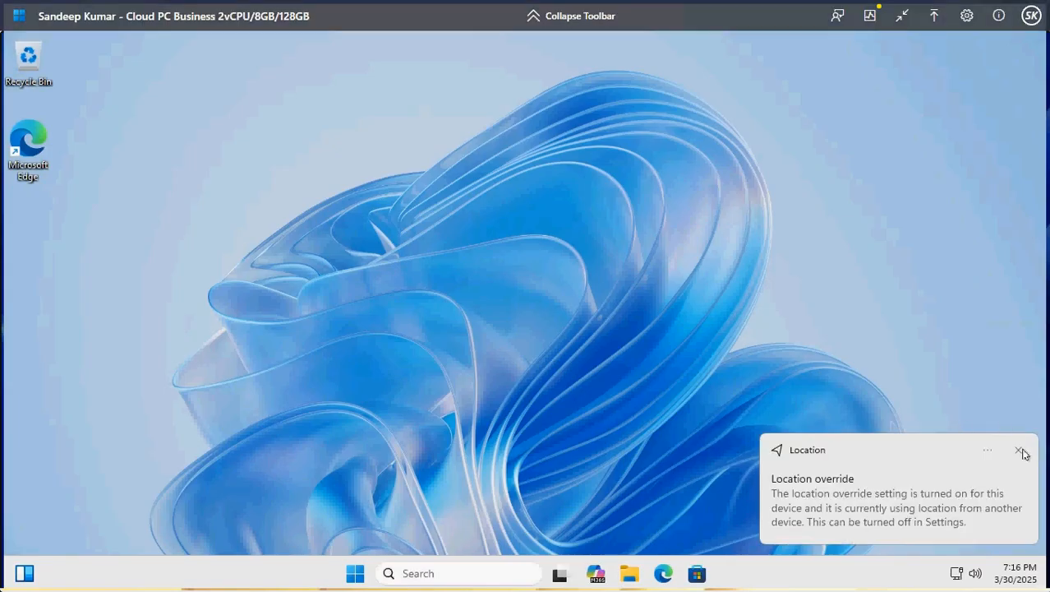
pyautogui.click(1019, 449)
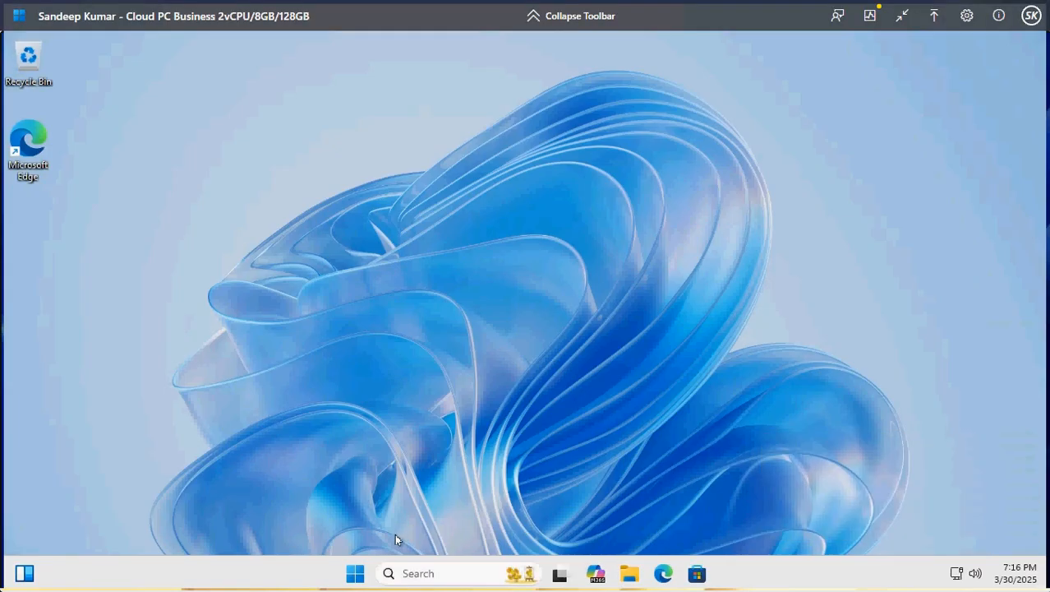
# Step: Launch Word on the Cloud PC, create a blank document and close Word again
pyautogui.click(354, 574)
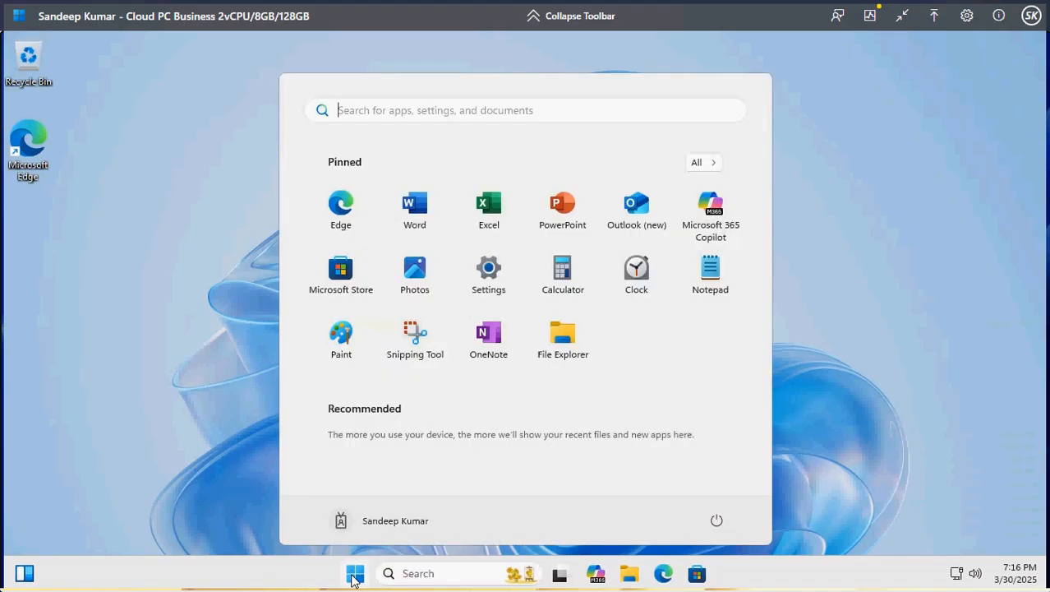
pyautogui.click(420, 212)
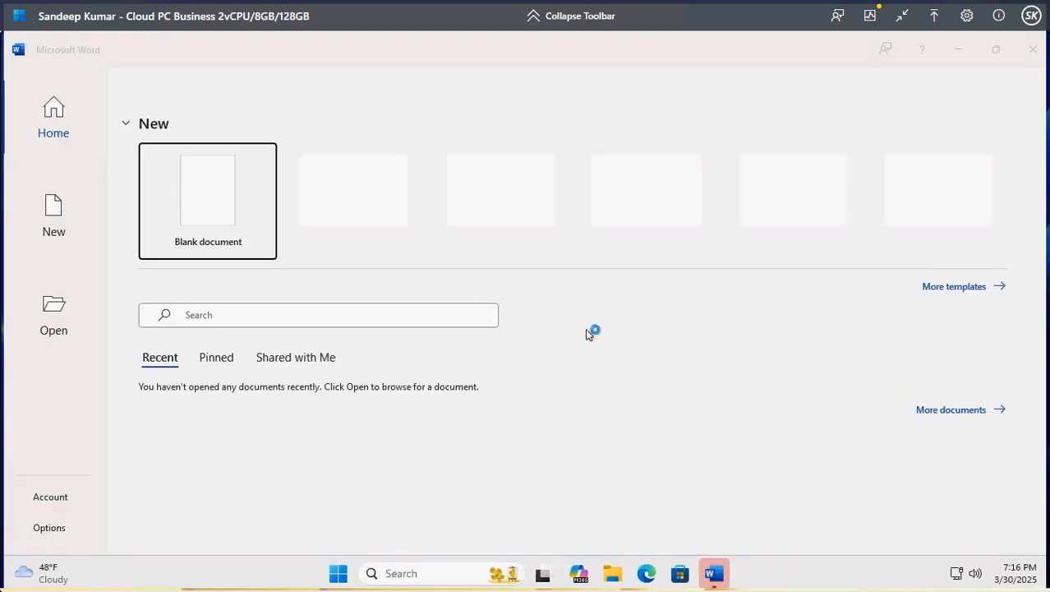
pyautogui.click(228, 196)
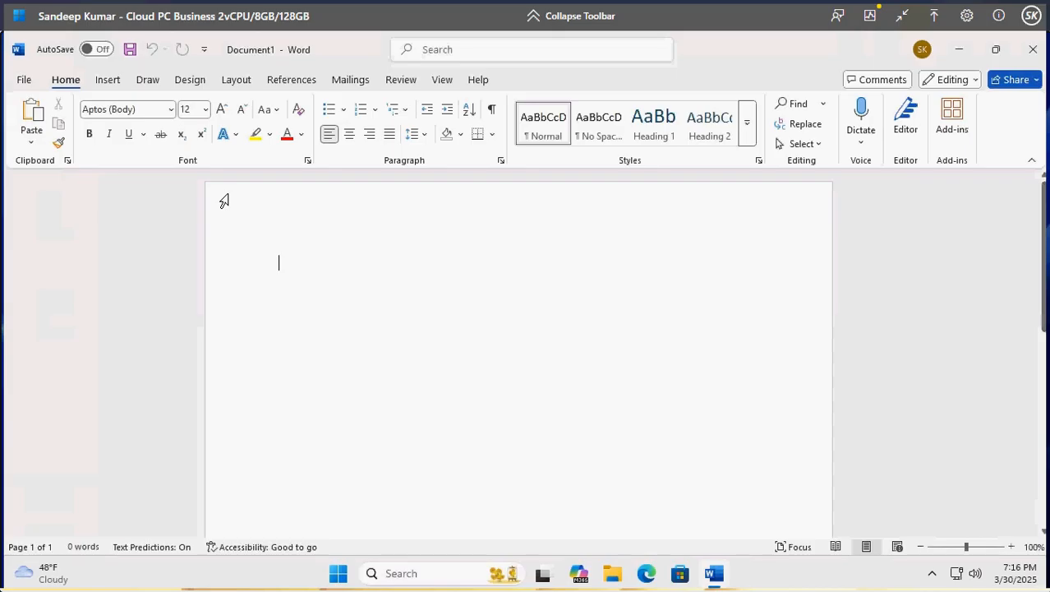
pyautogui.click(1034, 50)
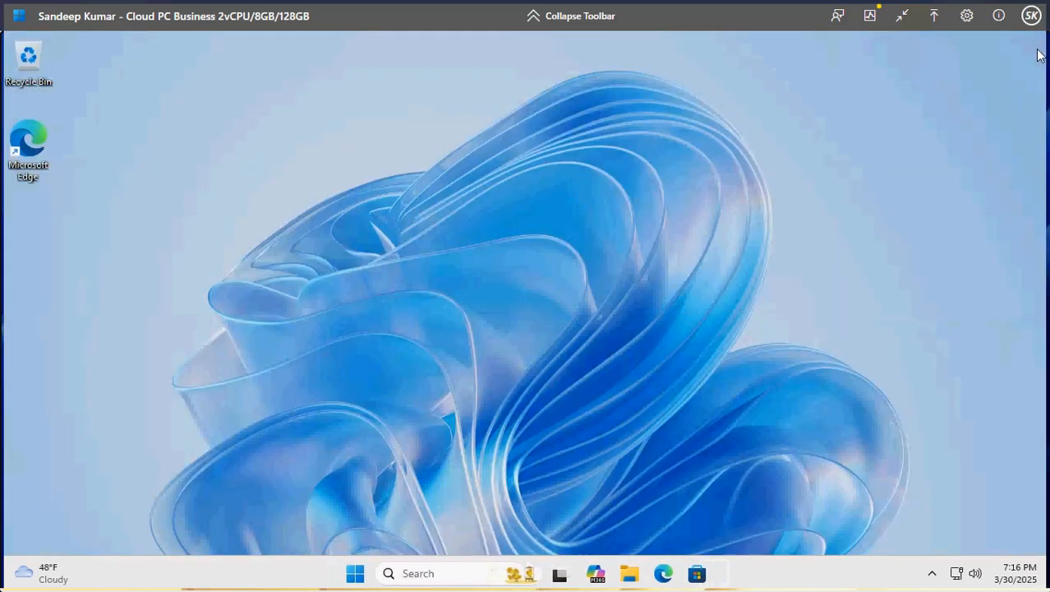
# Step: Examine the Cloud PC's shut-down and sign-out options and leave them without choosing one
pyautogui.rightClick(355, 575)
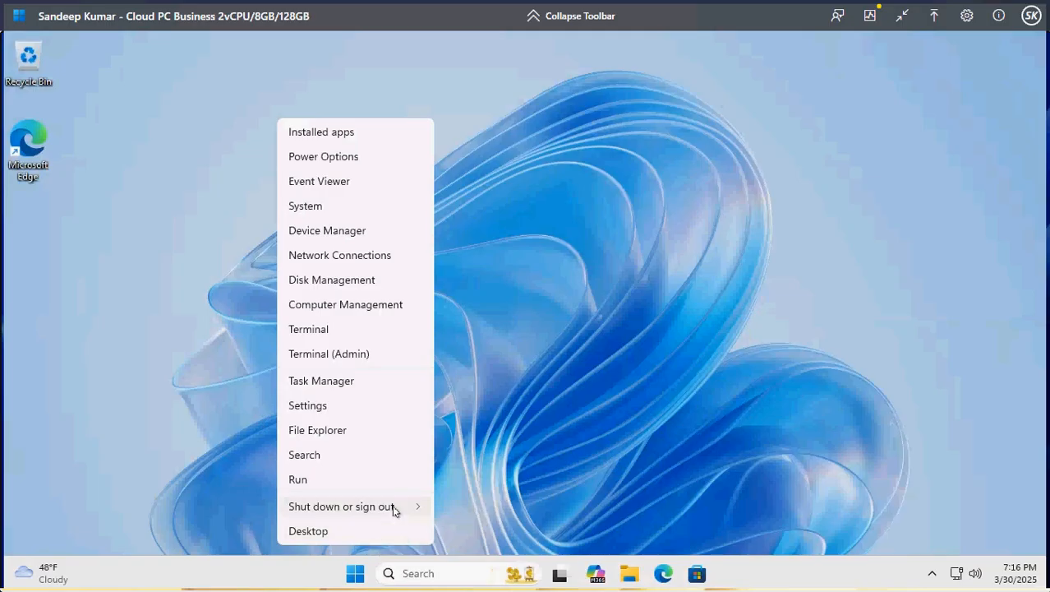
pyautogui.moveTo(393, 509)
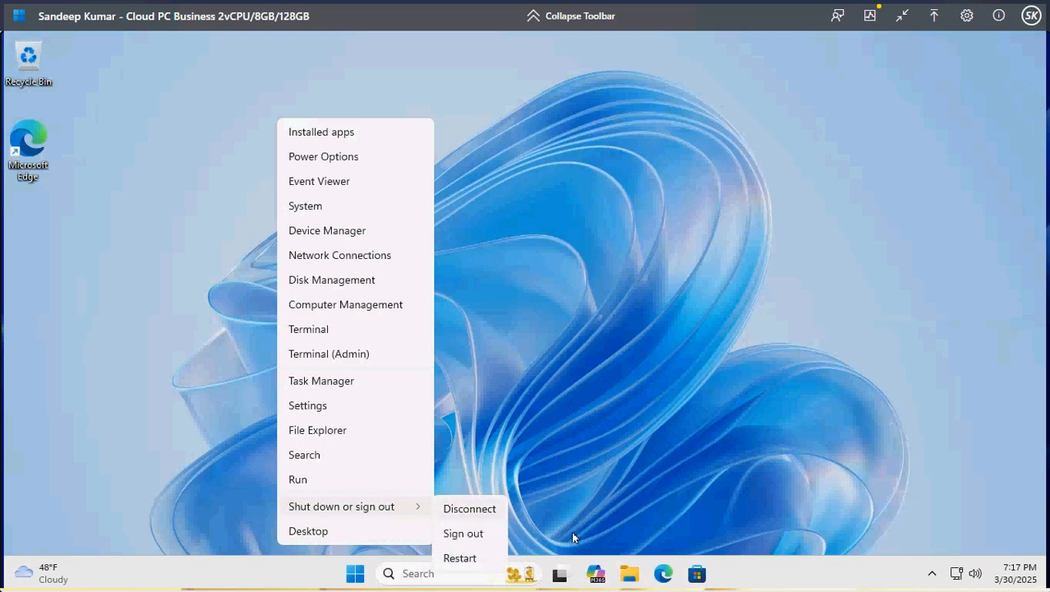
pyautogui.click(634, 473)
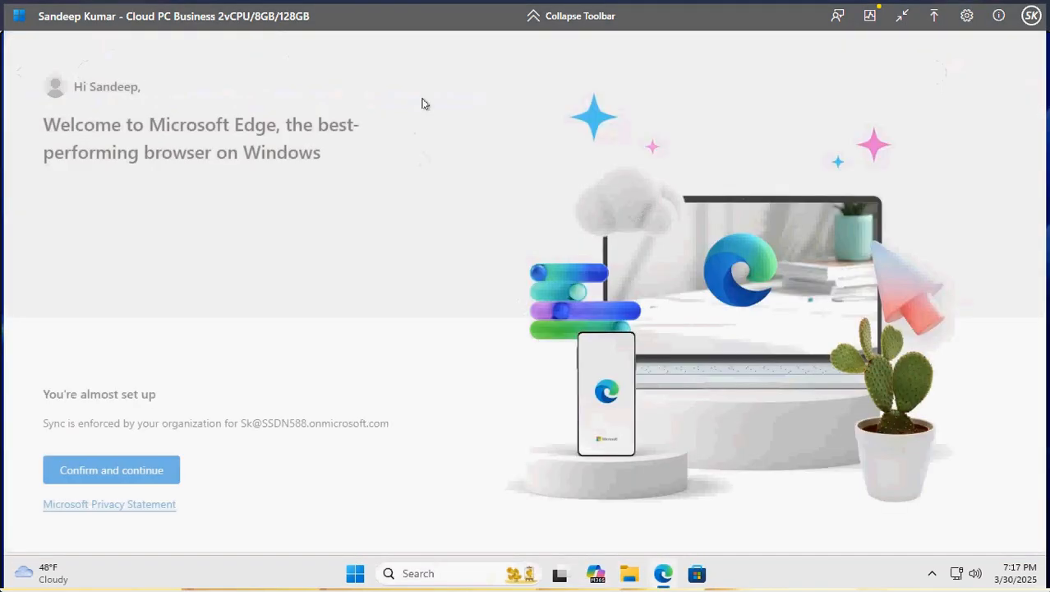
# Step: Complete the Microsoft Edge first-run setup on the Cloud PC with the default appearance settings, and close the browser
pyautogui.click(141, 470)
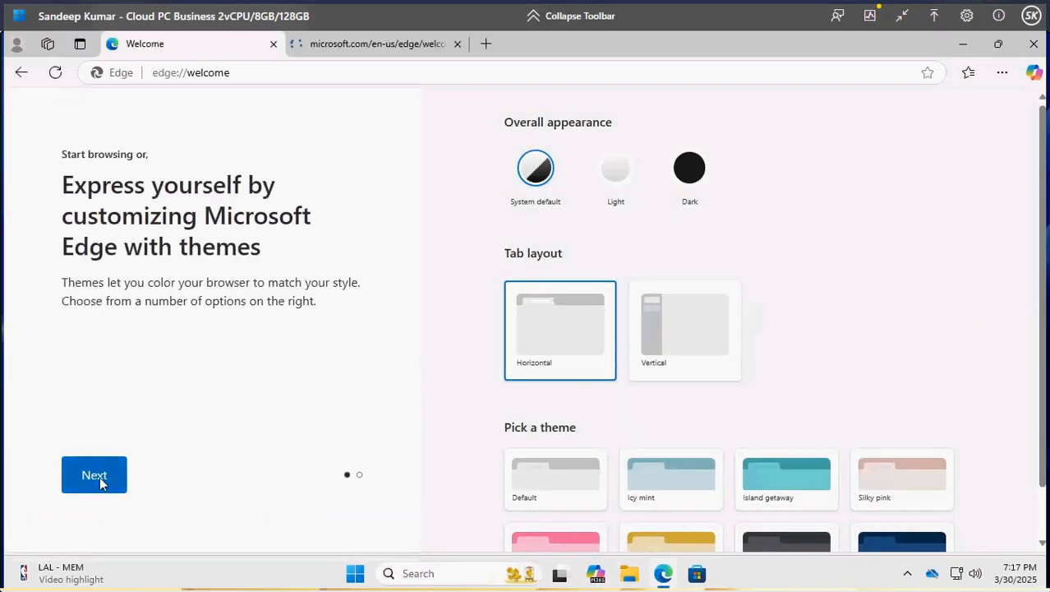
pyautogui.click(100, 476)
pyautogui.click(102, 476)
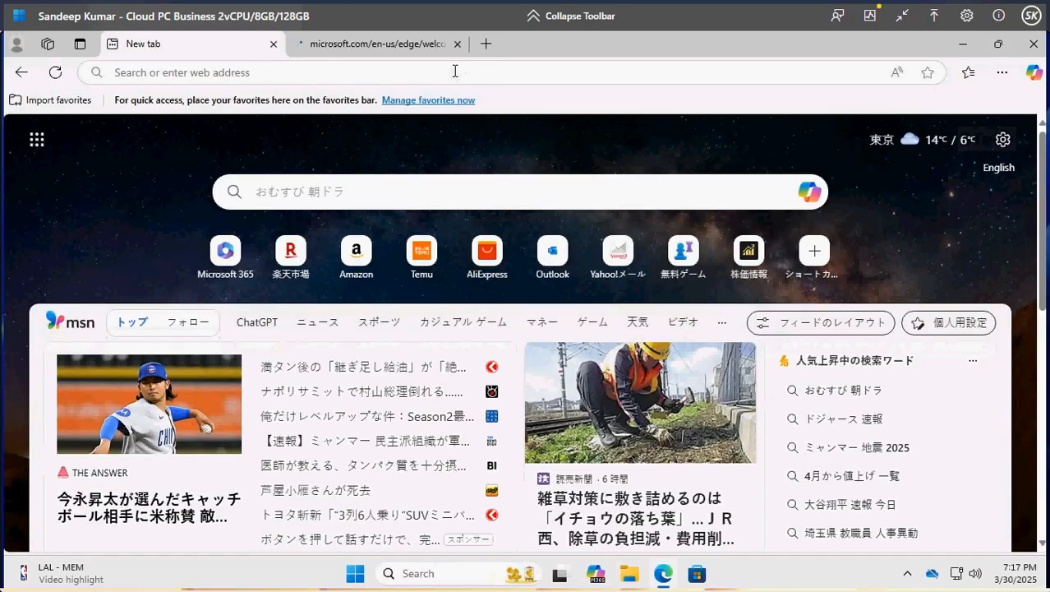
pyautogui.click(455, 71)
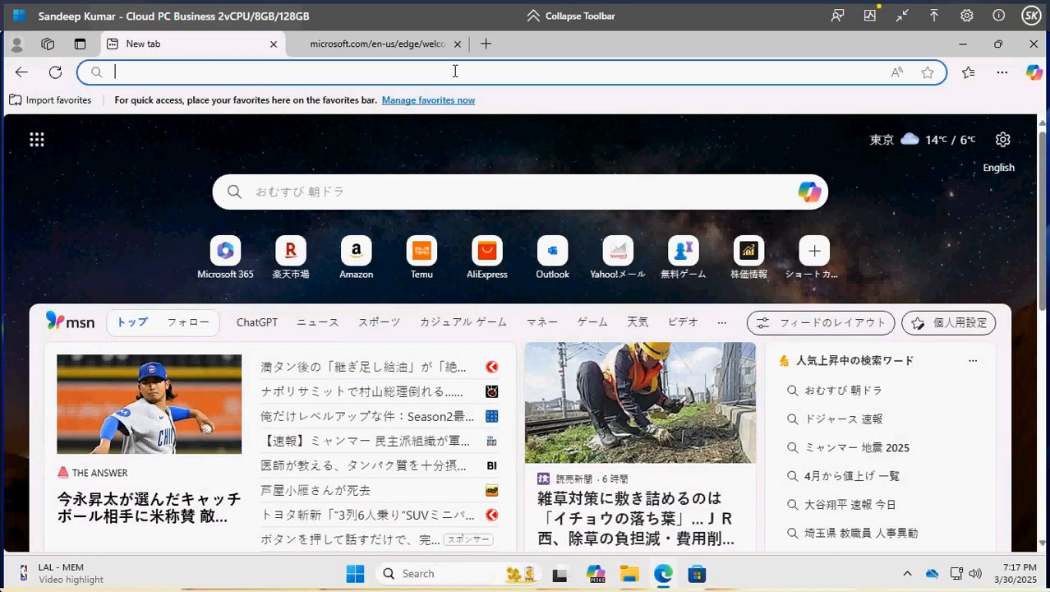
pyautogui.click(1033, 45)
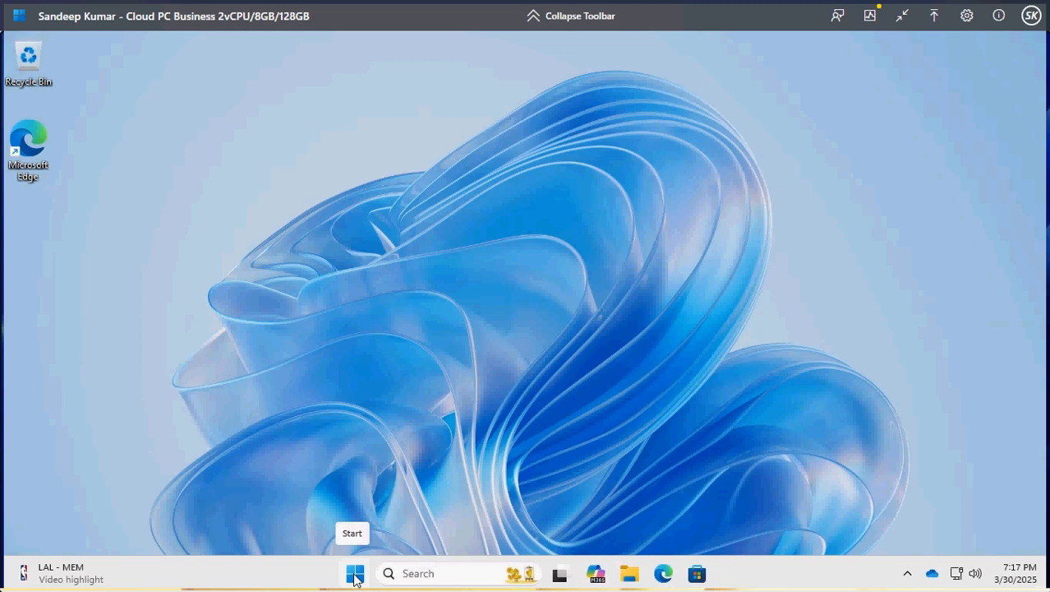
# Step: Disconnect the current session from within the Cloud PC
pyautogui.rightClick(355, 578)
pyautogui.moveTo(406, 506)
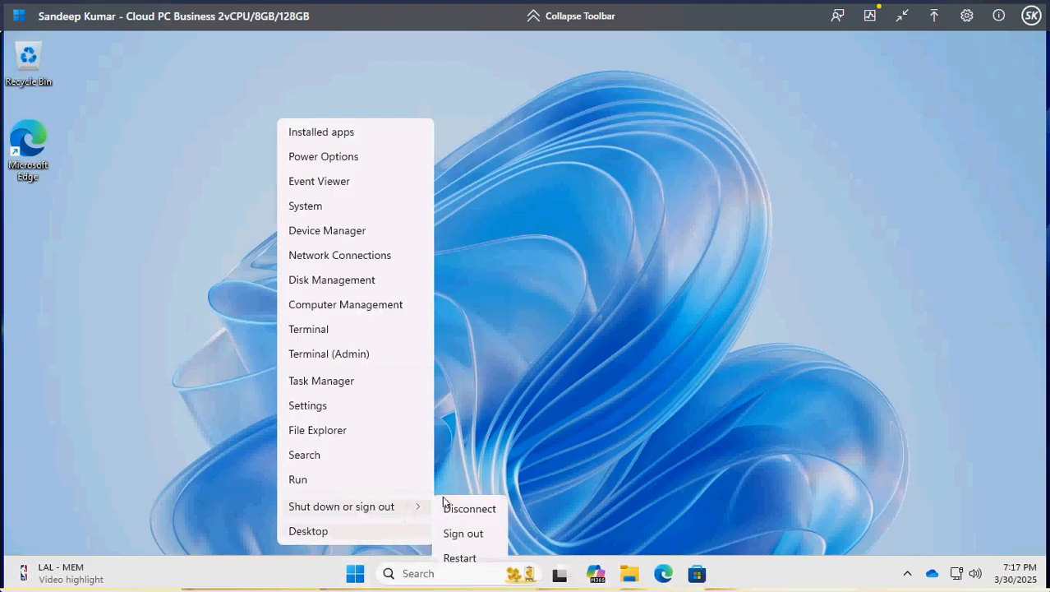
pyautogui.click(473, 511)
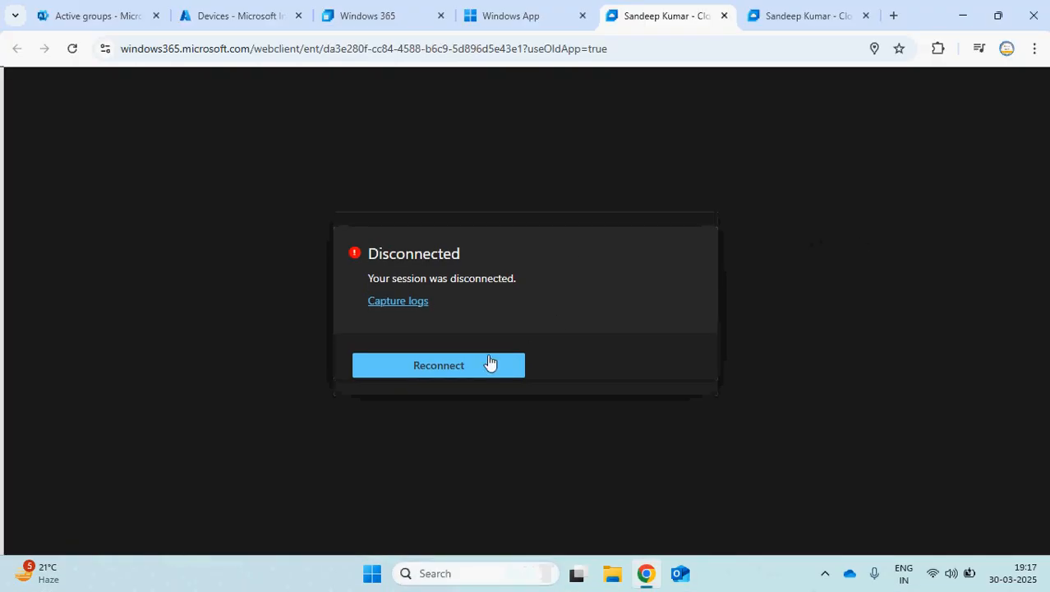
# Step: Close both Cloud PC session pages and the Windows App page, keeping the Windows 365 portal open
pyautogui.click(723, 16)
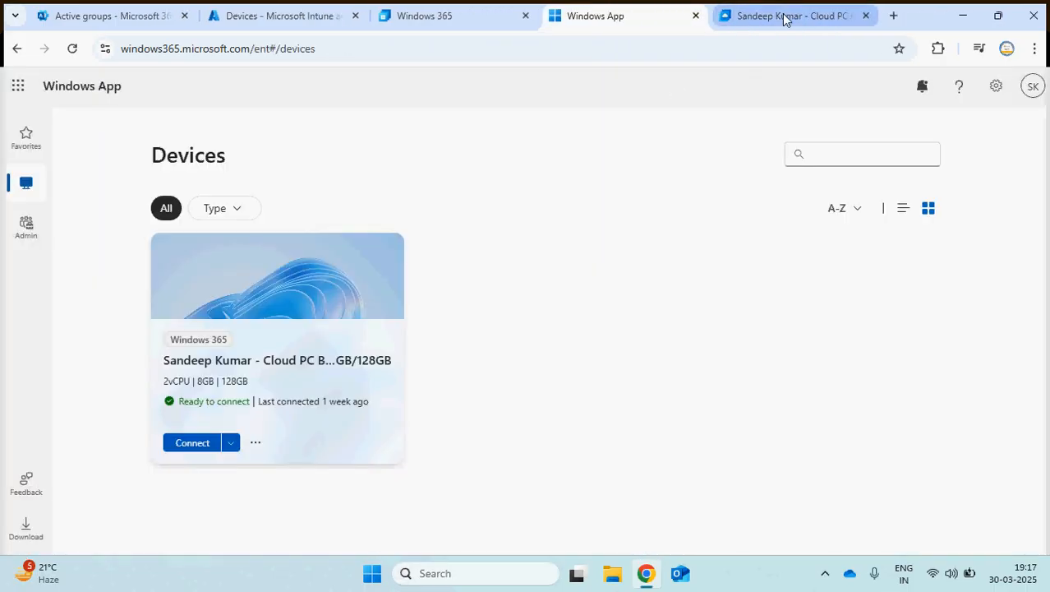
pyautogui.click(784, 19)
pyautogui.click(867, 16)
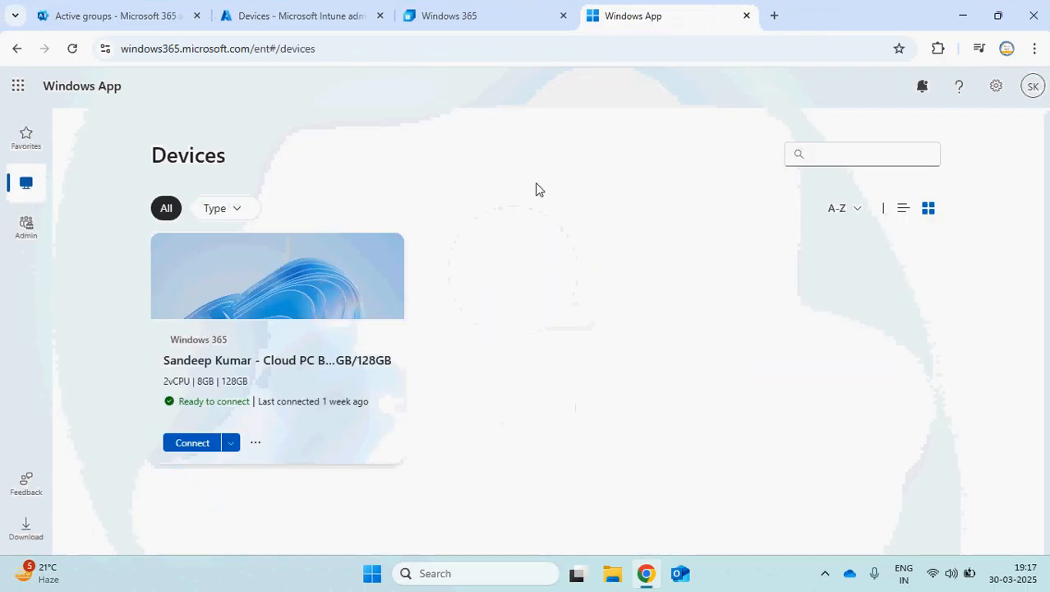
pyautogui.click(485, 18)
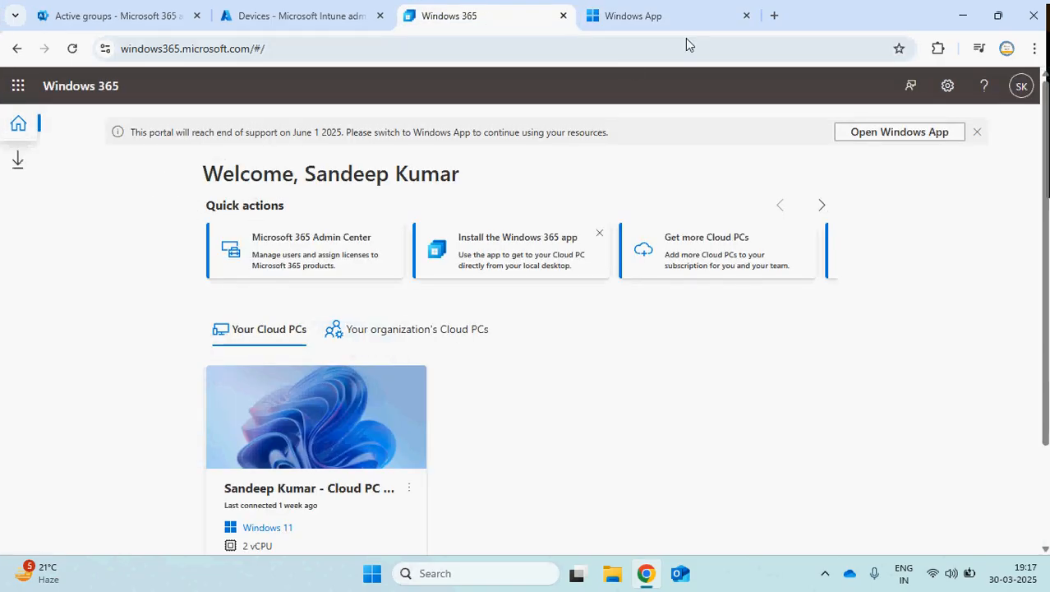
pyautogui.click(747, 16)
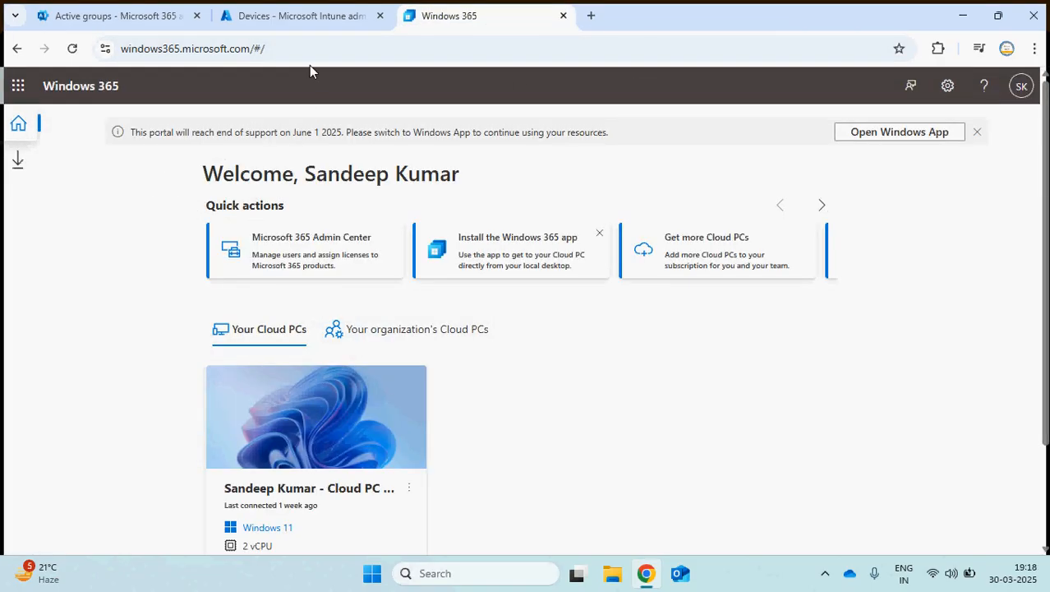
# Step: Return to the Intune admin center and refresh the All Cloud PCs list to check the provisioning status
pyautogui.click(316, 19)
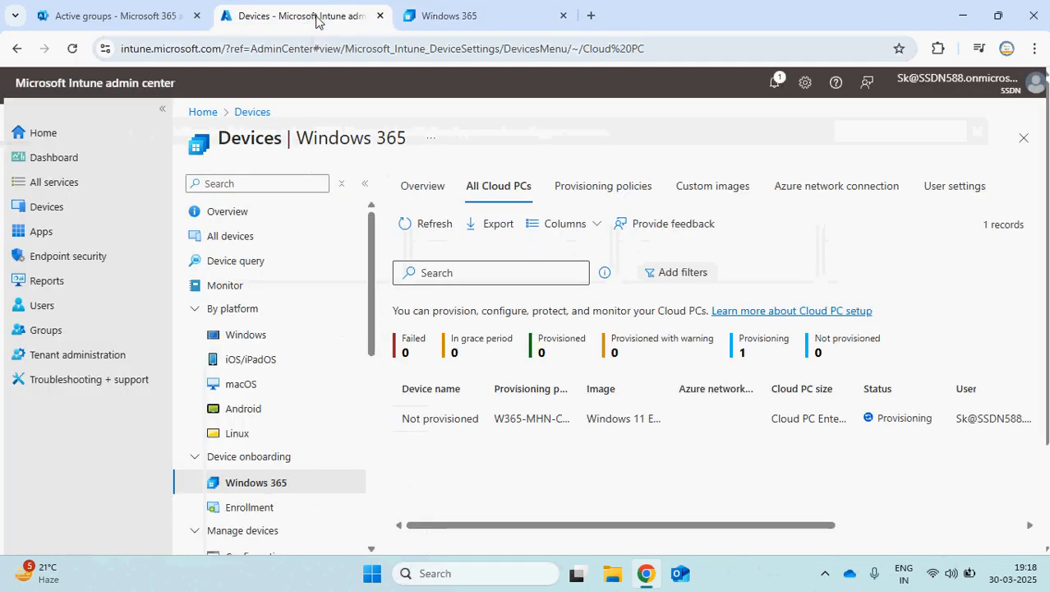
pyautogui.click(440, 228)
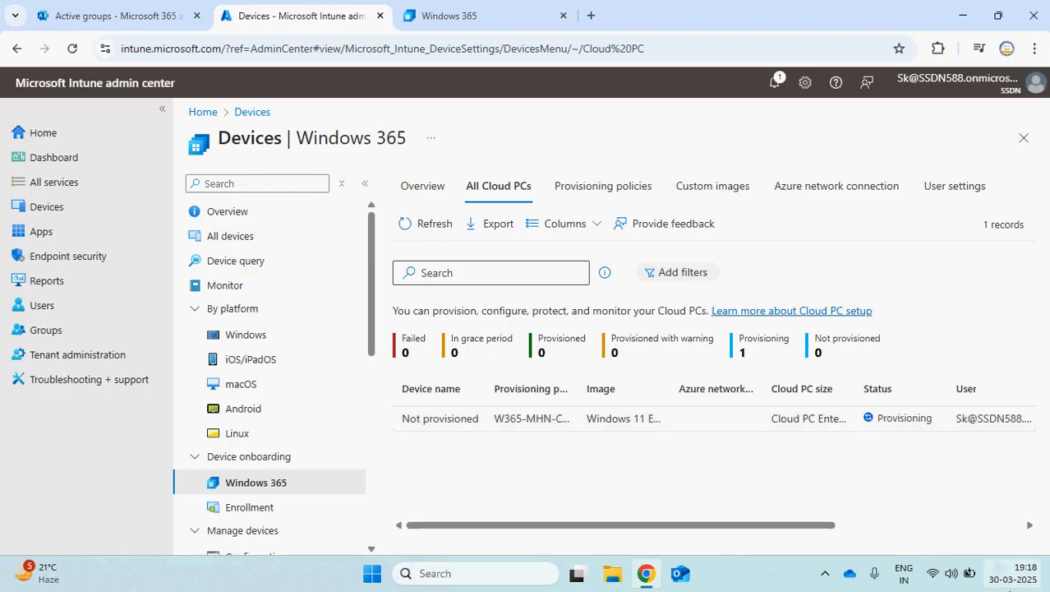
pyautogui.click(825, 575)
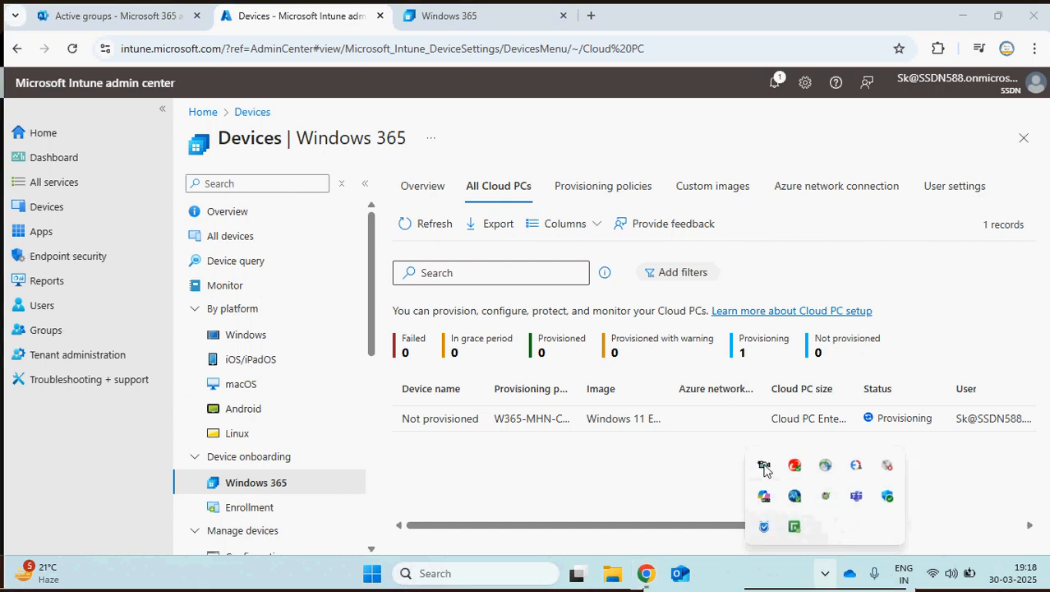
pyautogui.click(715, 448)
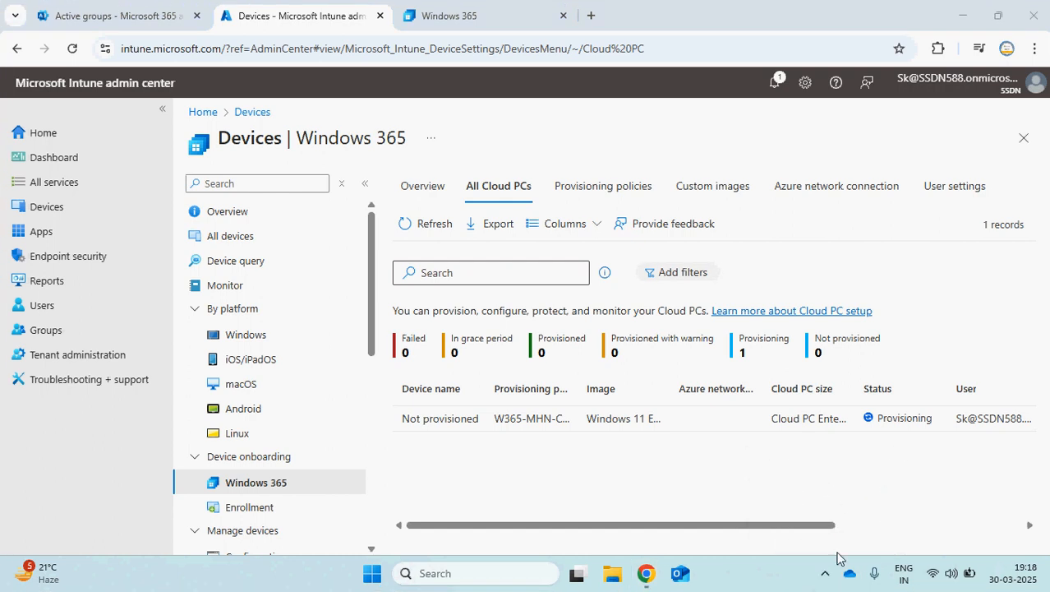
pyautogui.click(825, 573)
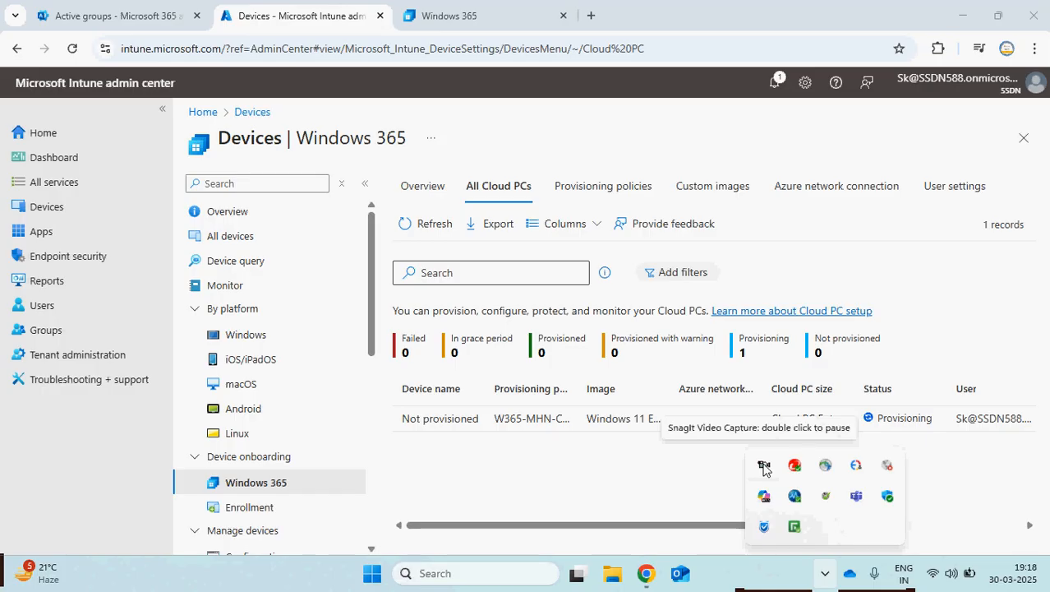
pyautogui.doubleClick(763, 465)
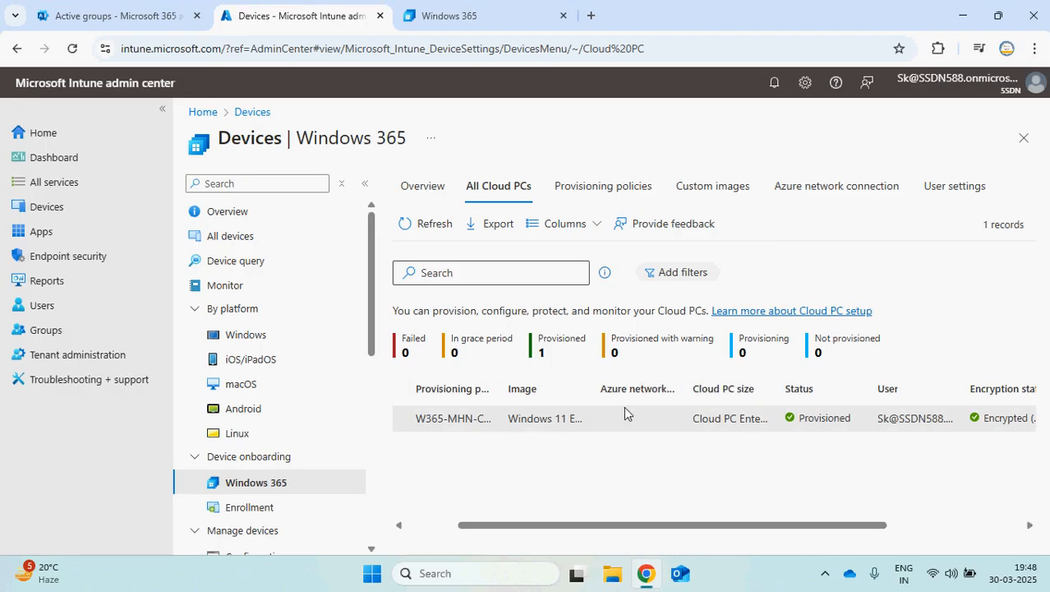
# Step: In the Windows 365 portal, examine the new W365-MHN-Clouc-PC machine's system information, including device name, licence and Cloud PC name, and close it
pyautogui.click(484, 18)
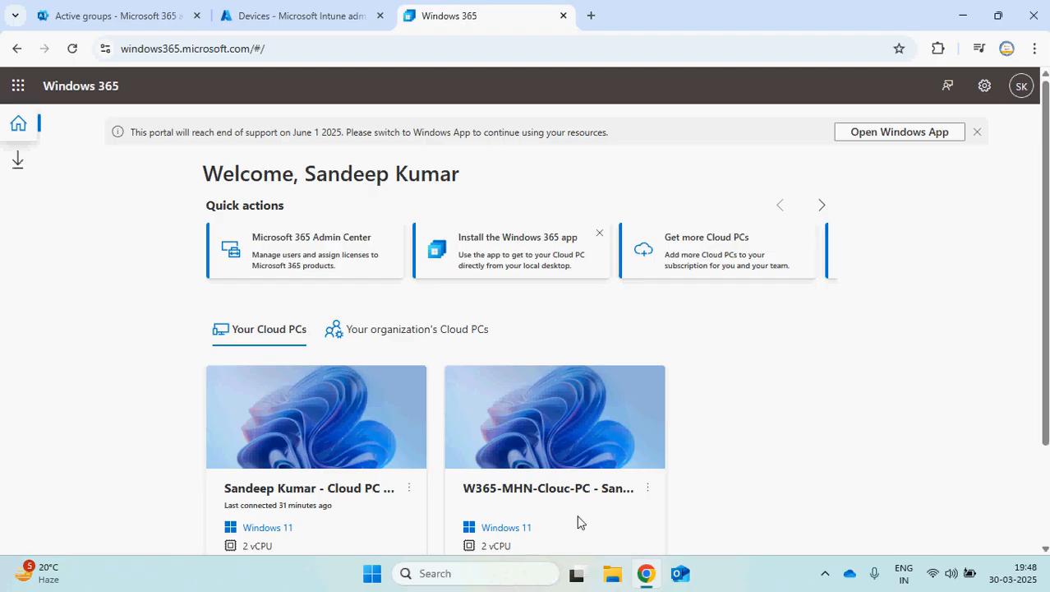
pyautogui.scroll(-2, 1042, 312)
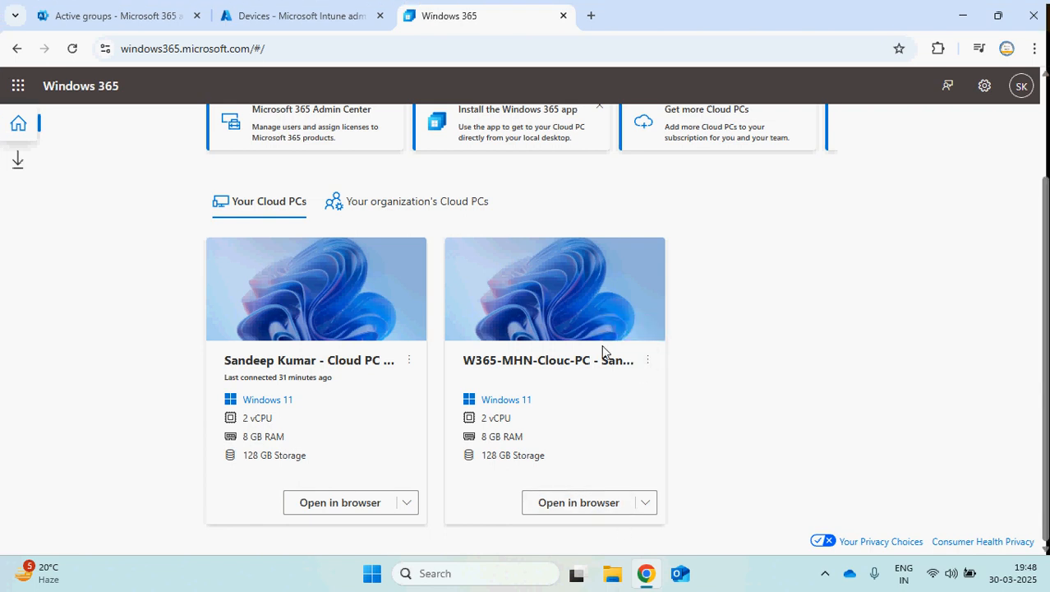
pyautogui.click(646, 362)
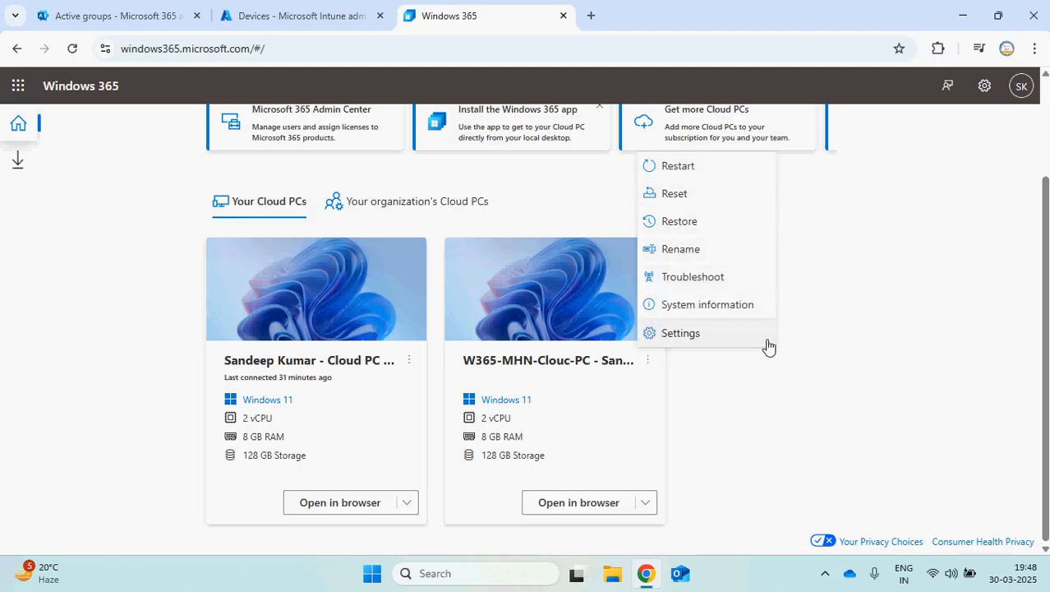
pyautogui.click(733, 310)
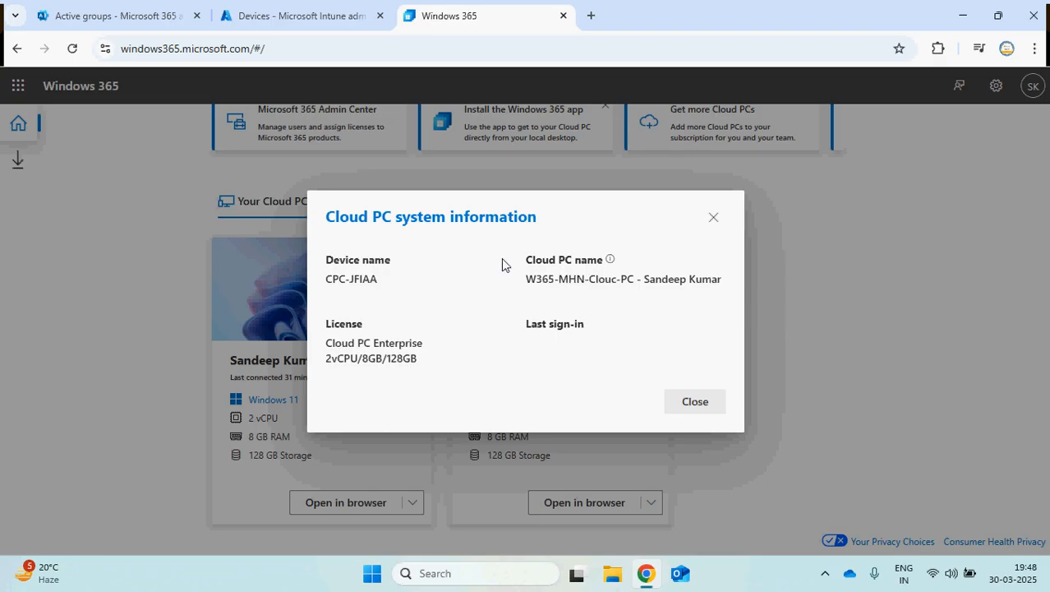
pyautogui.moveTo(327, 285); pyautogui.dragTo(381, 285)
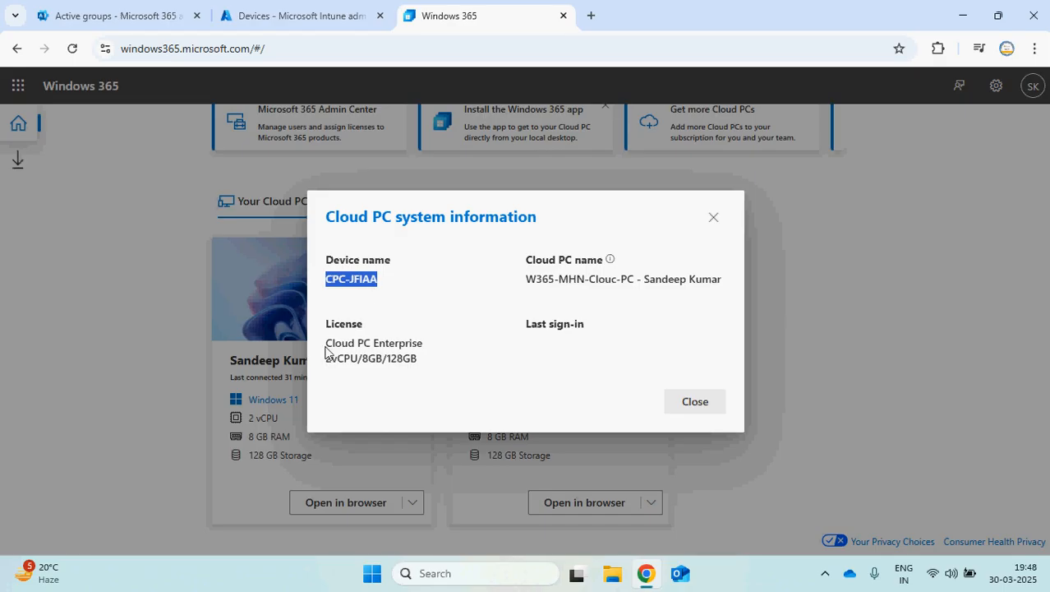
pyautogui.moveTo(324, 354); pyautogui.dragTo(435, 364)
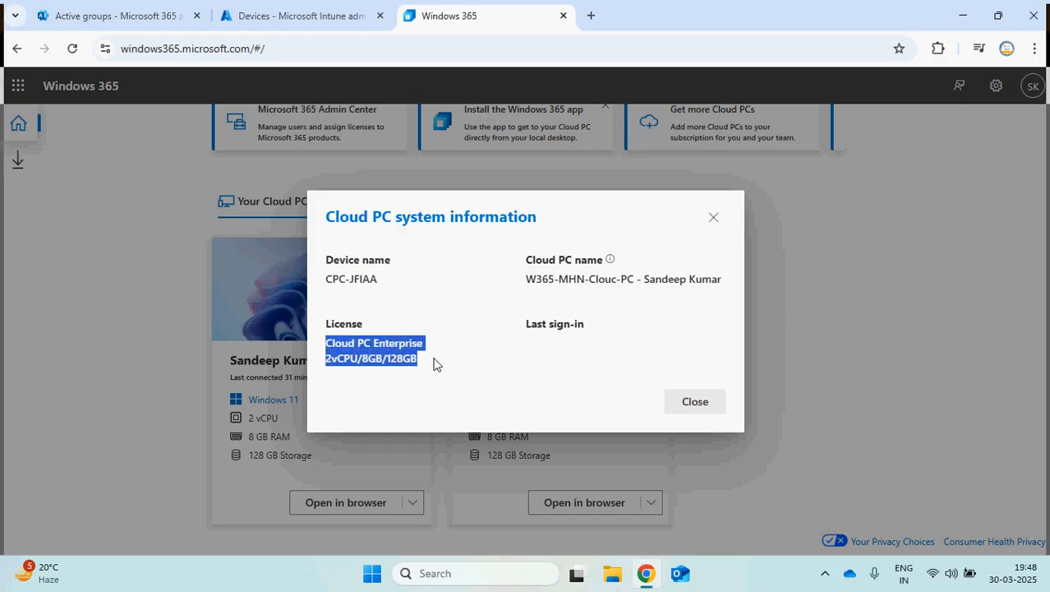
pyautogui.moveTo(526, 284); pyautogui.dragTo(741, 291)
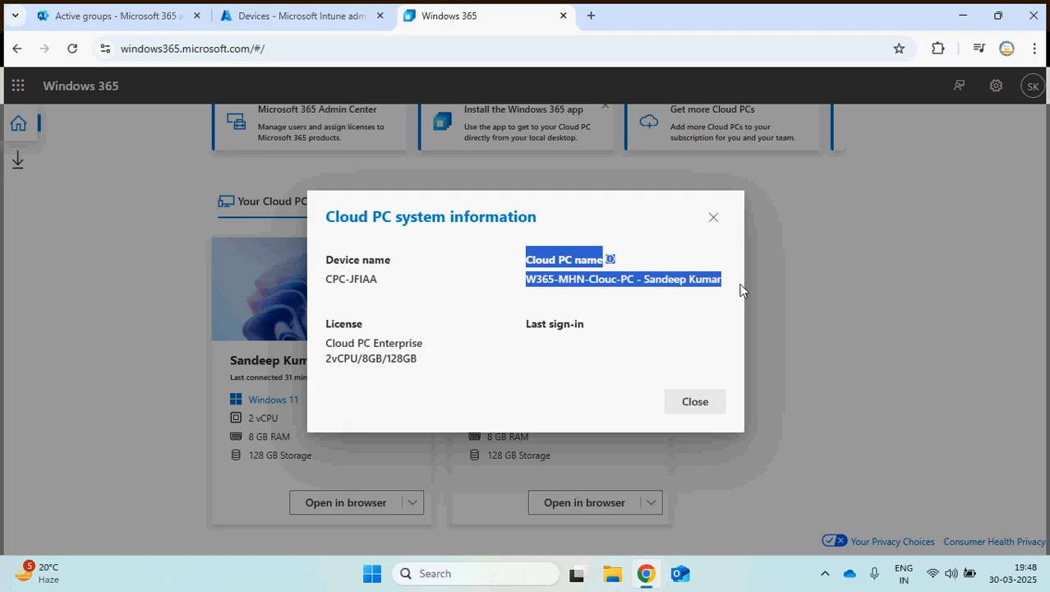
pyautogui.click(667, 283)
pyautogui.moveTo(626, 284); pyautogui.dragTo(519, 288)
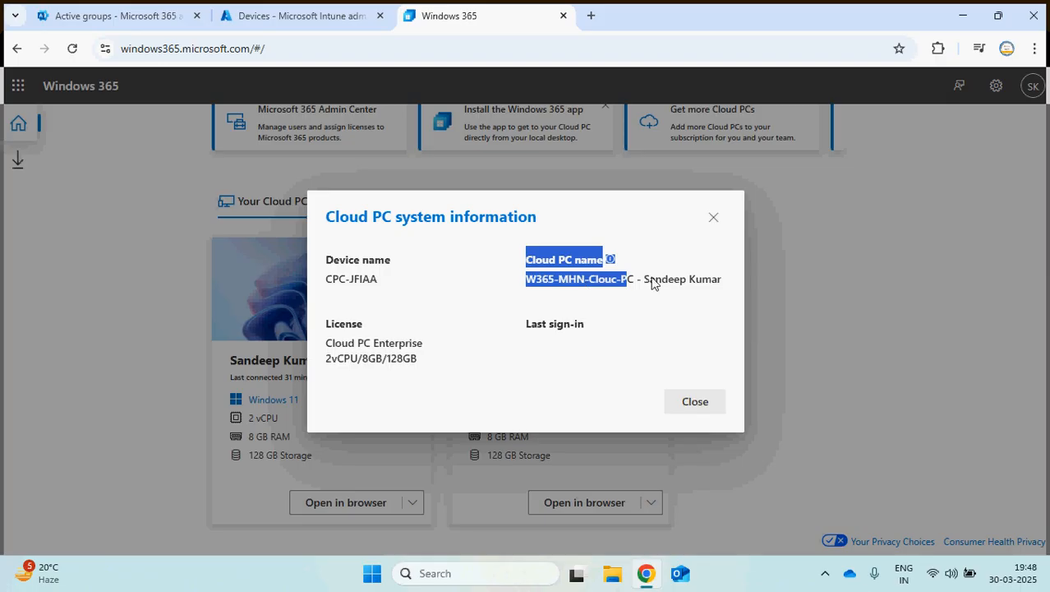
pyautogui.moveTo(651, 279); pyautogui.dragTo(729, 282)
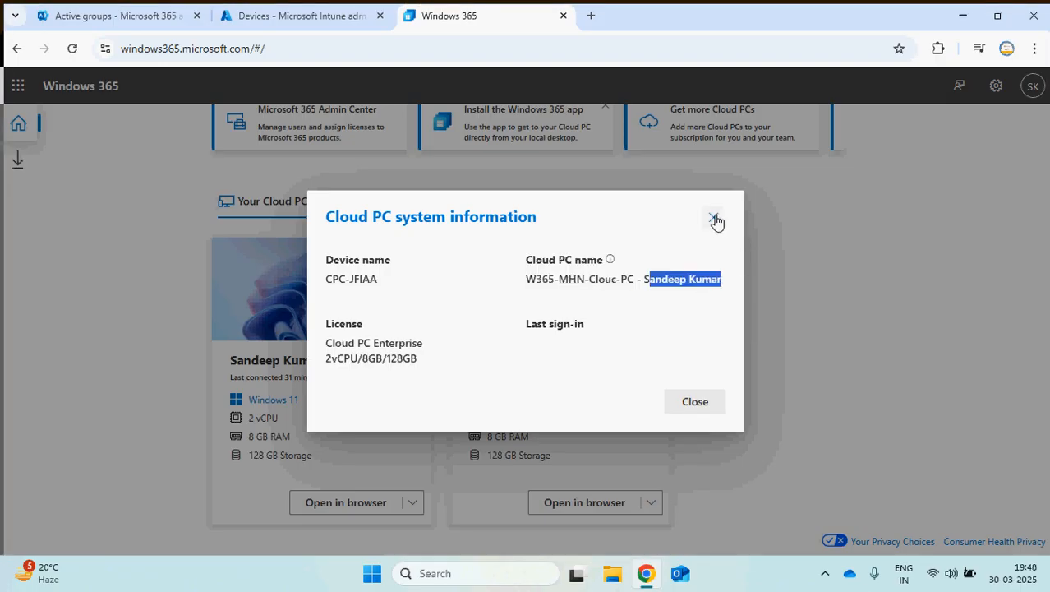
pyautogui.click(714, 218)
# Step: Rename the W365-MHN-Clouc-PC Cloud PC with the prefix W365-CPC- followed by the user's first name
pyautogui.click(648, 362)
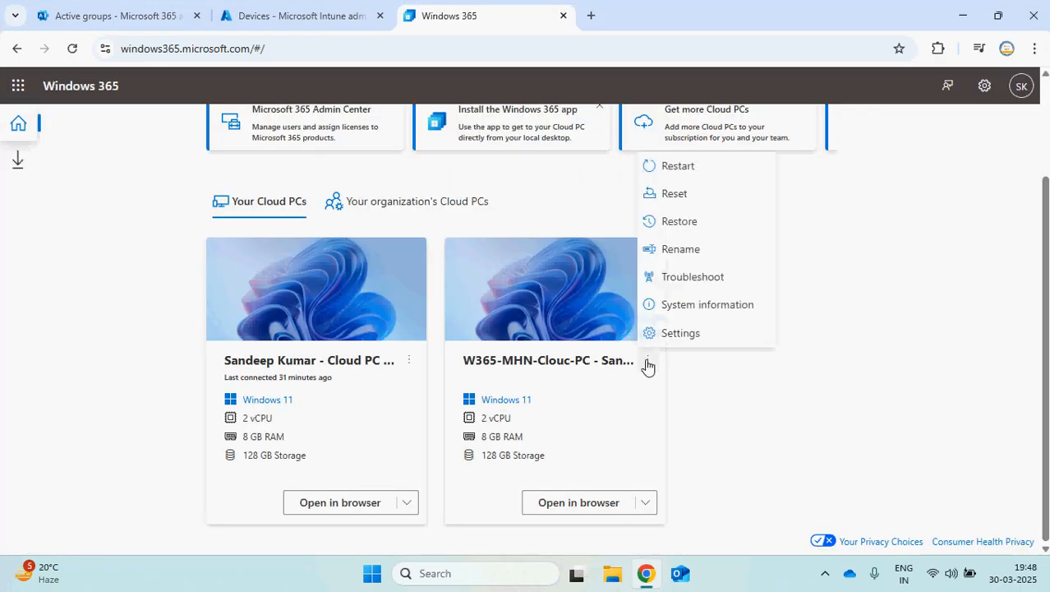
pyautogui.click(683, 248)
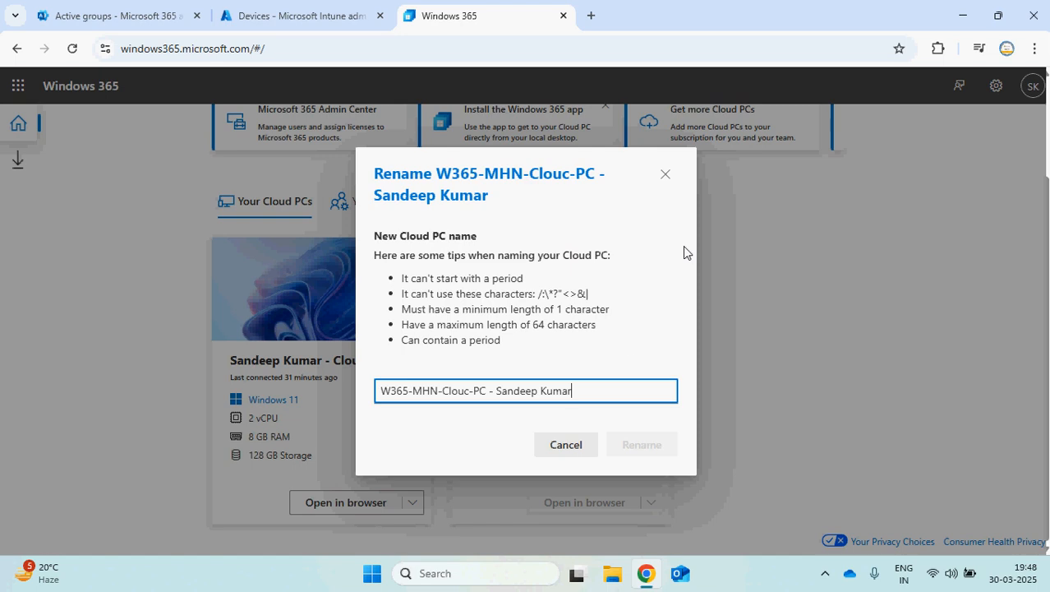
pyautogui.moveTo(591, 389); pyautogui.dragTo(371, 369)
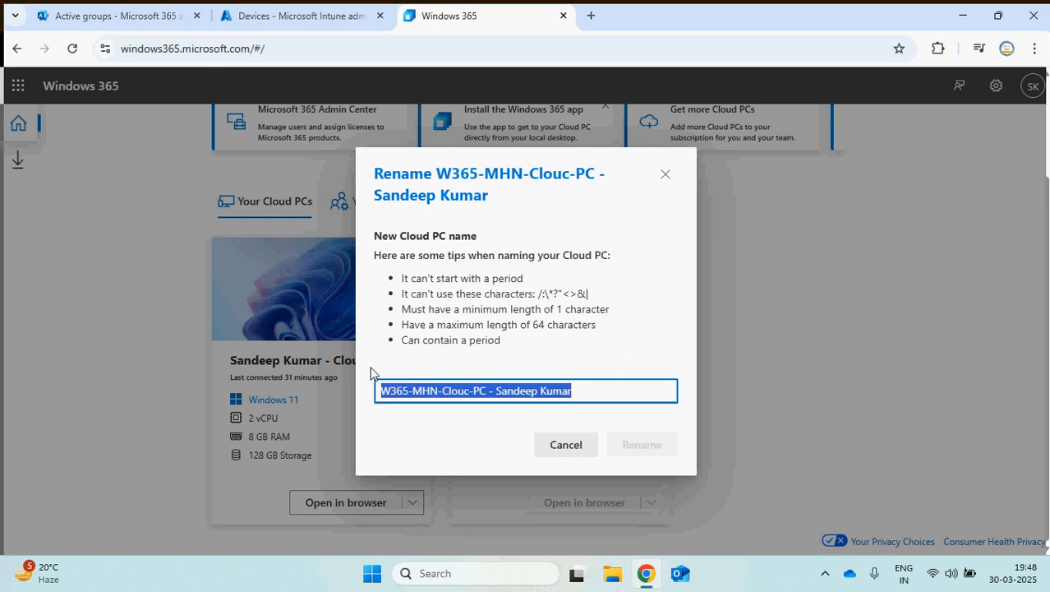
pyautogui.write('W365-CPC-Sandeep')
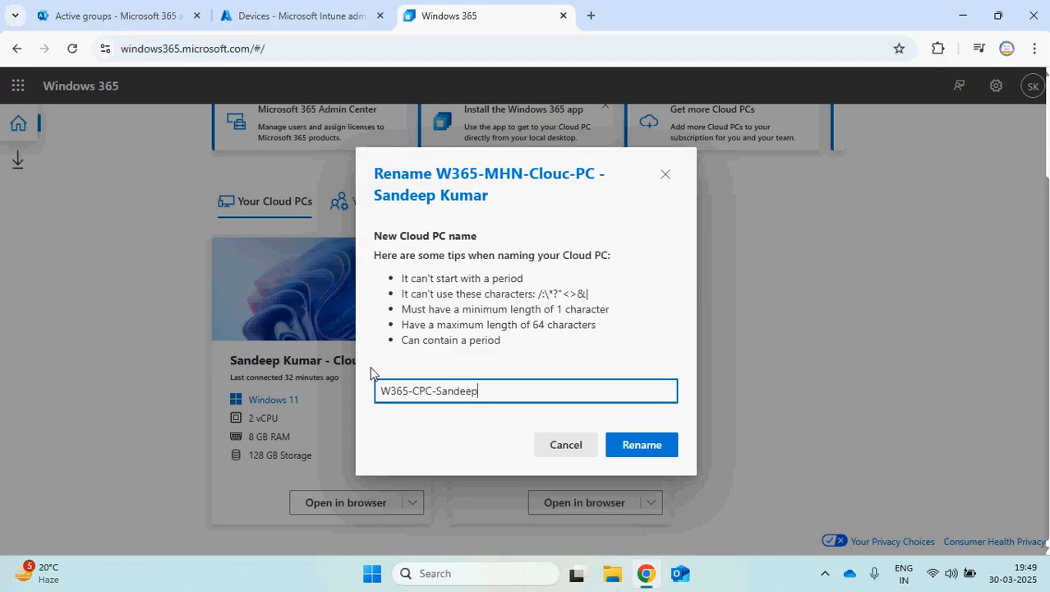
pyautogui.click(639, 447)
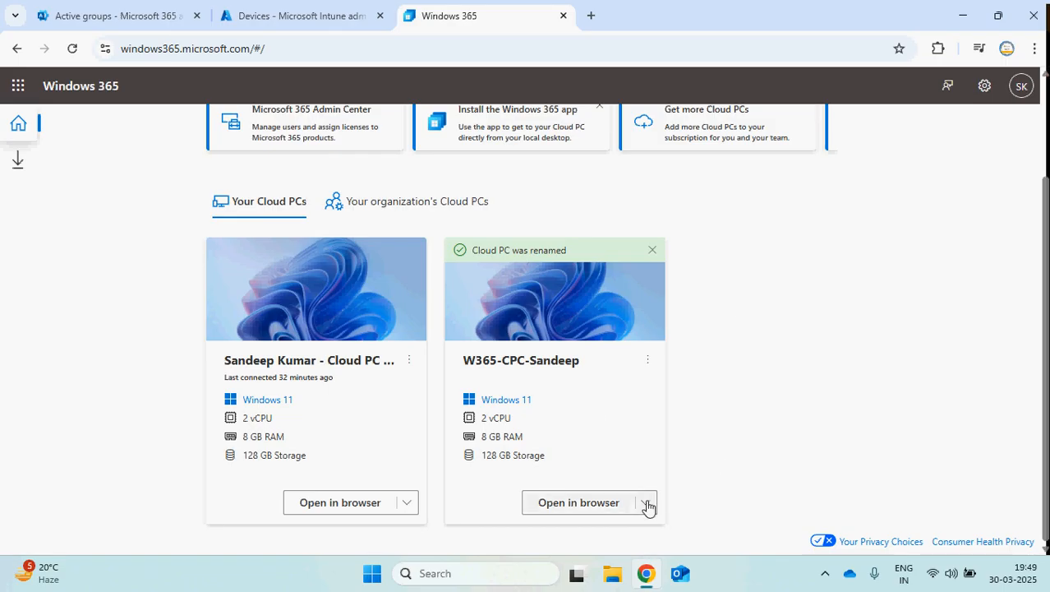
pyautogui.scroll(2, 526, 329)
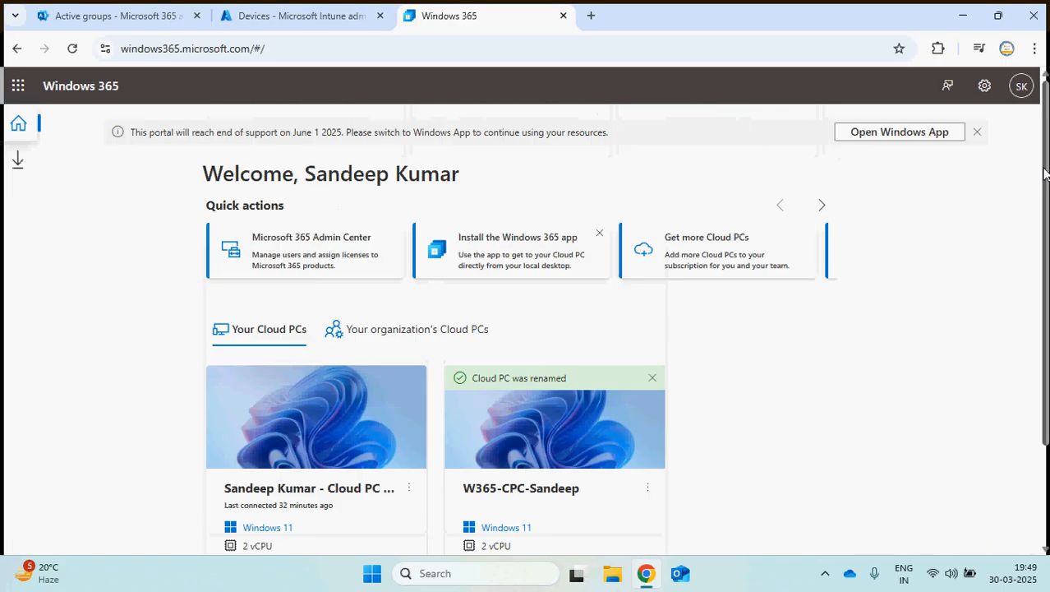
# Step: In the Intune admin center, list the Windows devices, widen the device name column and open the overview of CPC-JFIAA
pyautogui.click(324, 23)
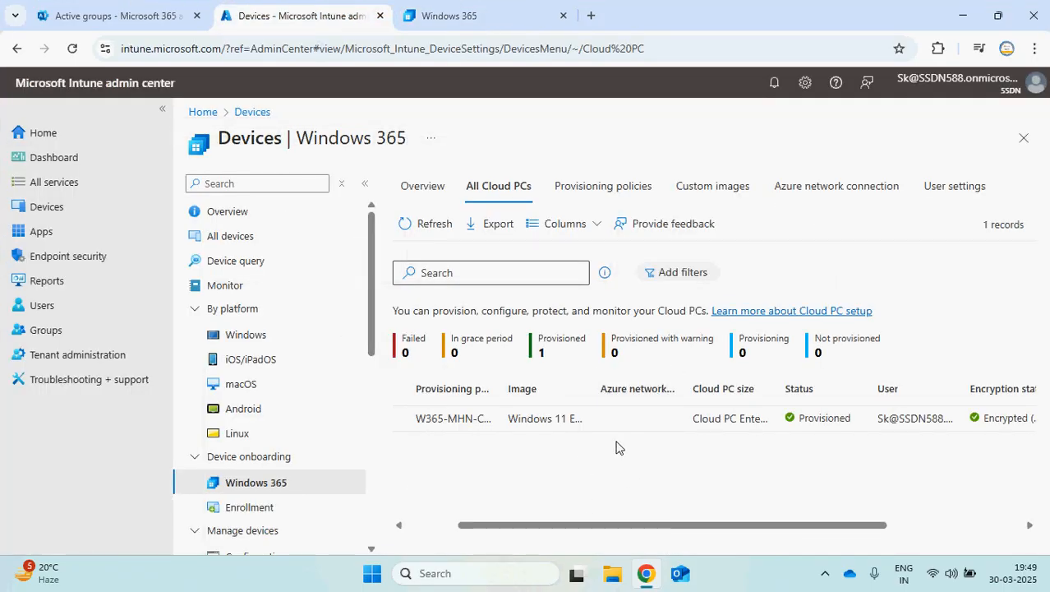
pyautogui.click(249, 239)
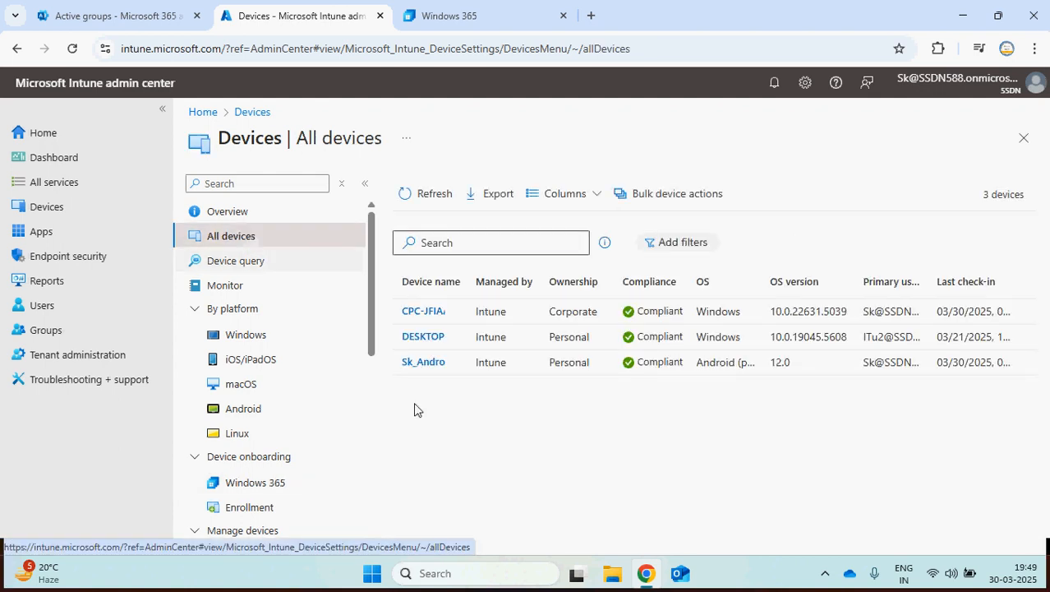
pyautogui.click(254, 337)
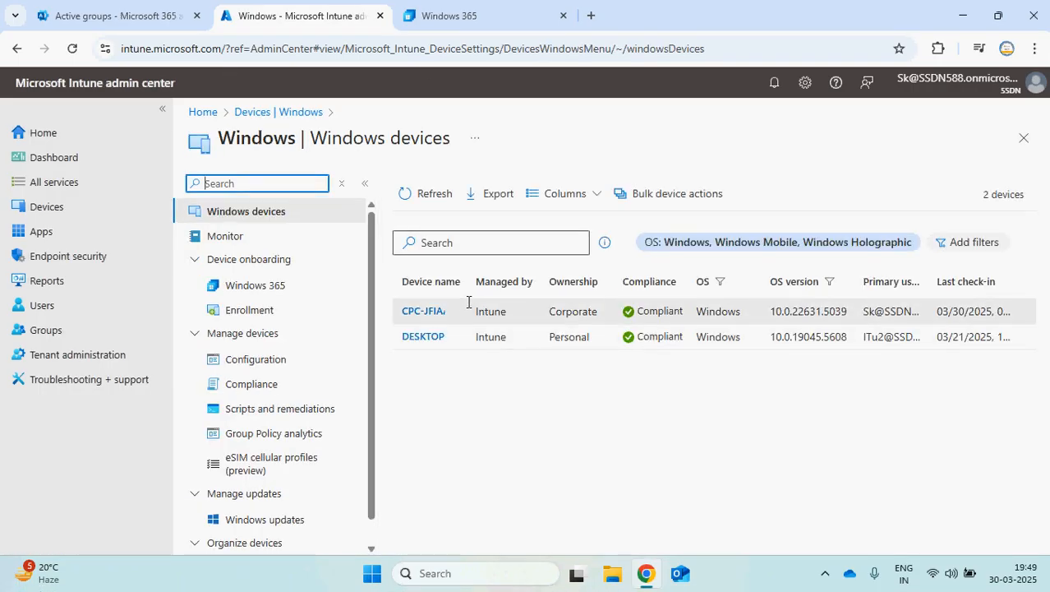
pyautogui.moveTo(470, 283); pyautogui.dragTo(530, 283)
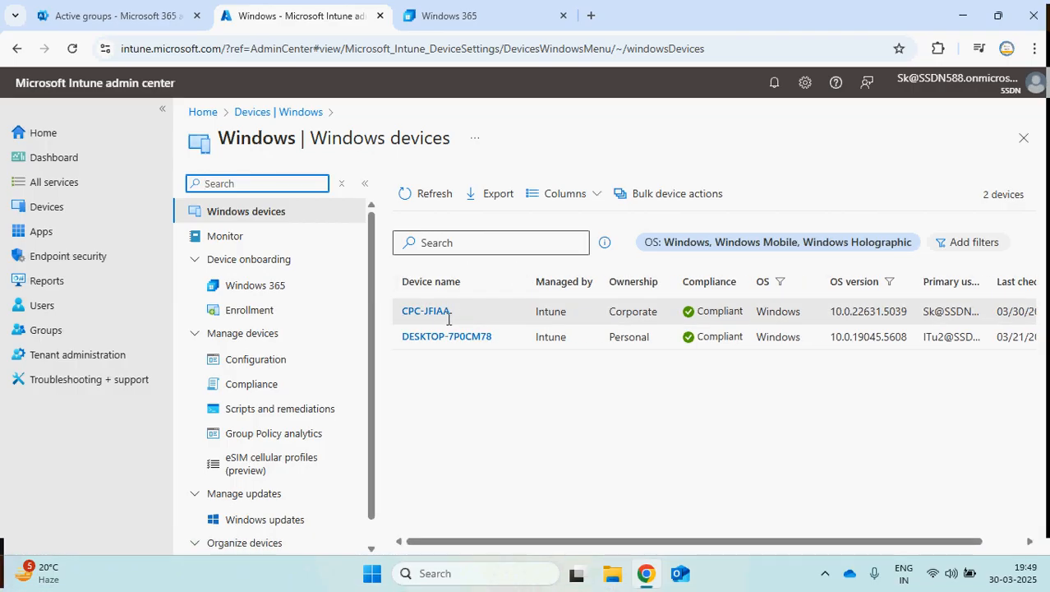
pyautogui.moveTo(534, 541); pyautogui.dragTo(679, 542)
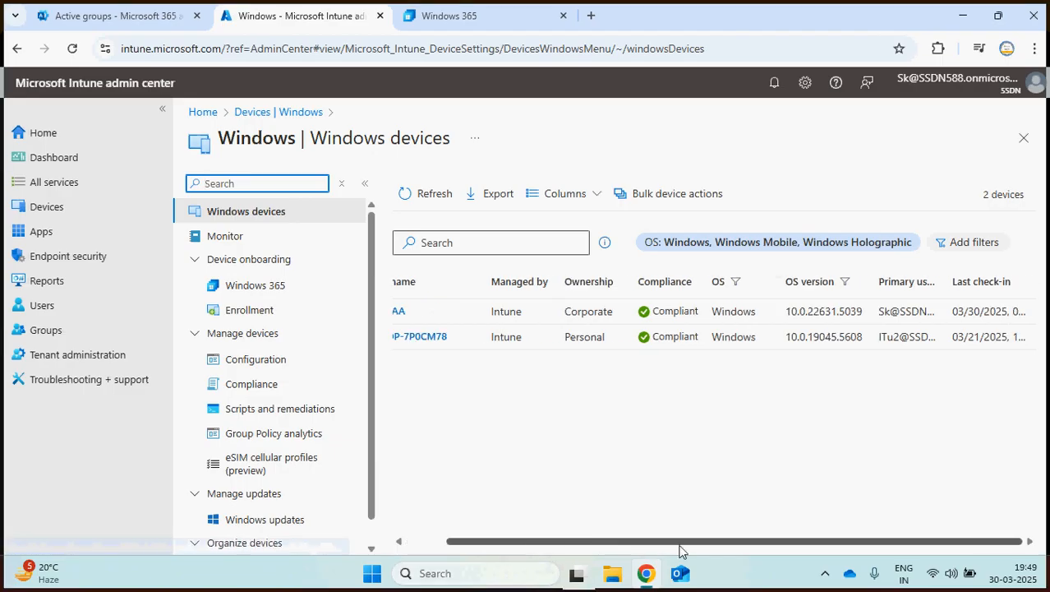
pyautogui.click(398, 312)
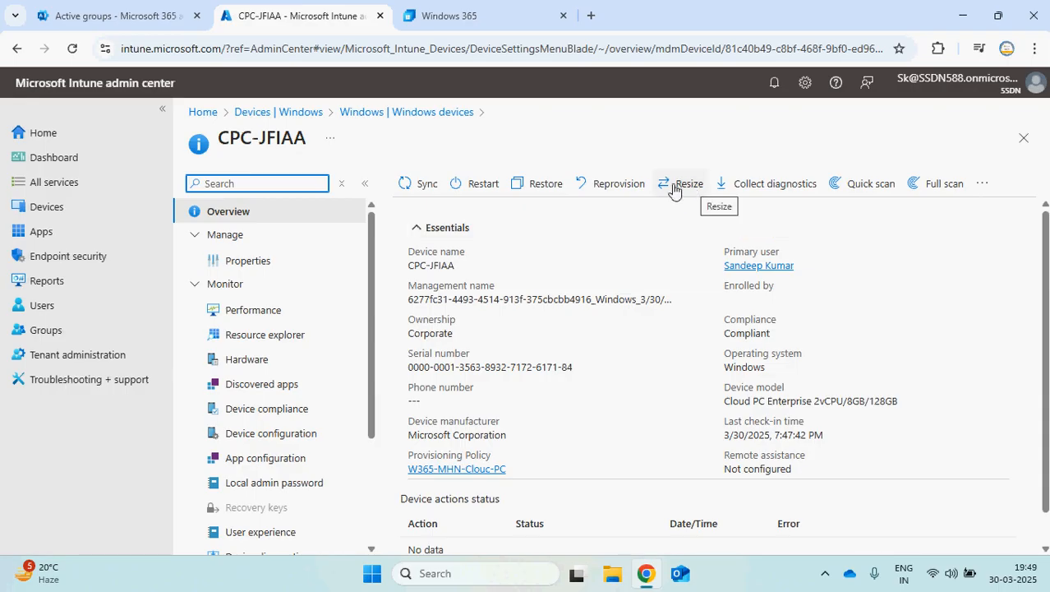
# Step: Return to the Windows devices list and open the overview of DESKTOP-7P0CM78 to compare its available device actions
pyautogui.click(307, 112)
pyautogui.click(464, 274)
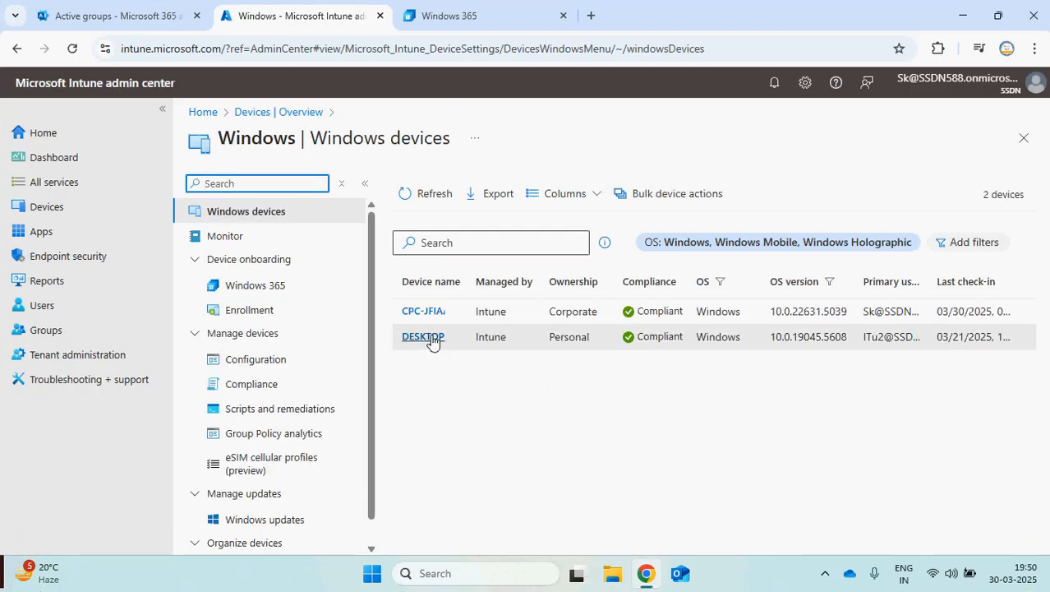
pyautogui.click(430, 333)
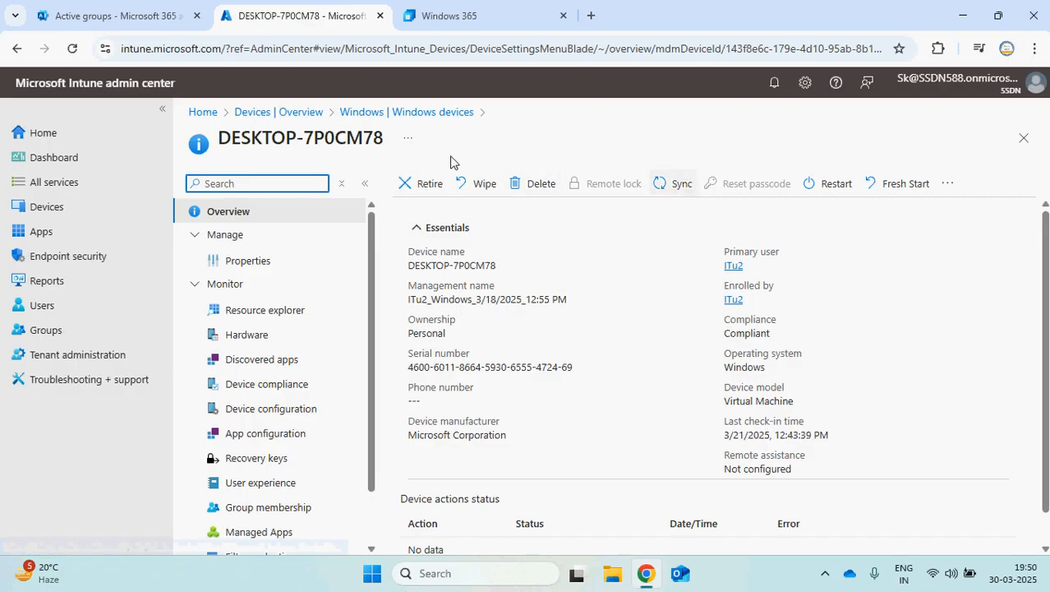
# Step: Return to the Windows devices list, open CPC-JFIAA, examine its available Cloud PC resize options and cancel without resizing
pyautogui.click(319, 111)
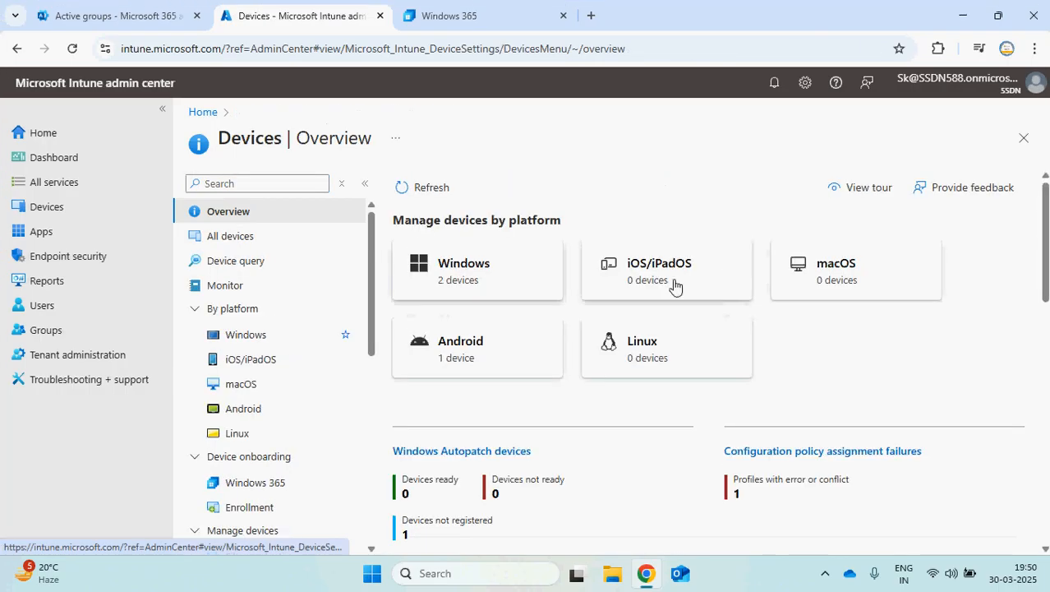
pyautogui.click(475, 273)
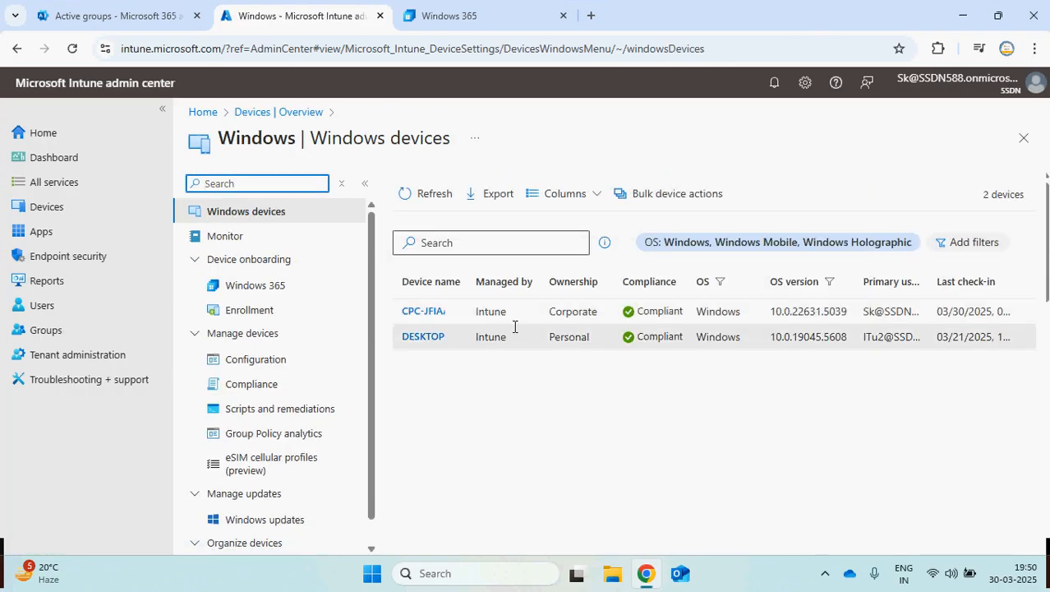
pyautogui.click(437, 313)
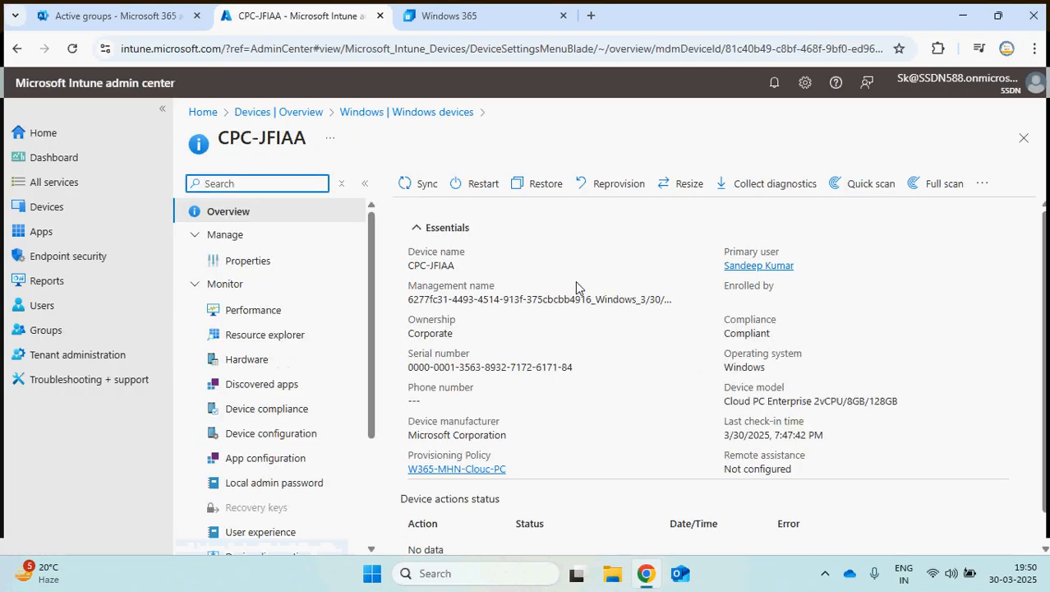
pyautogui.click(695, 182)
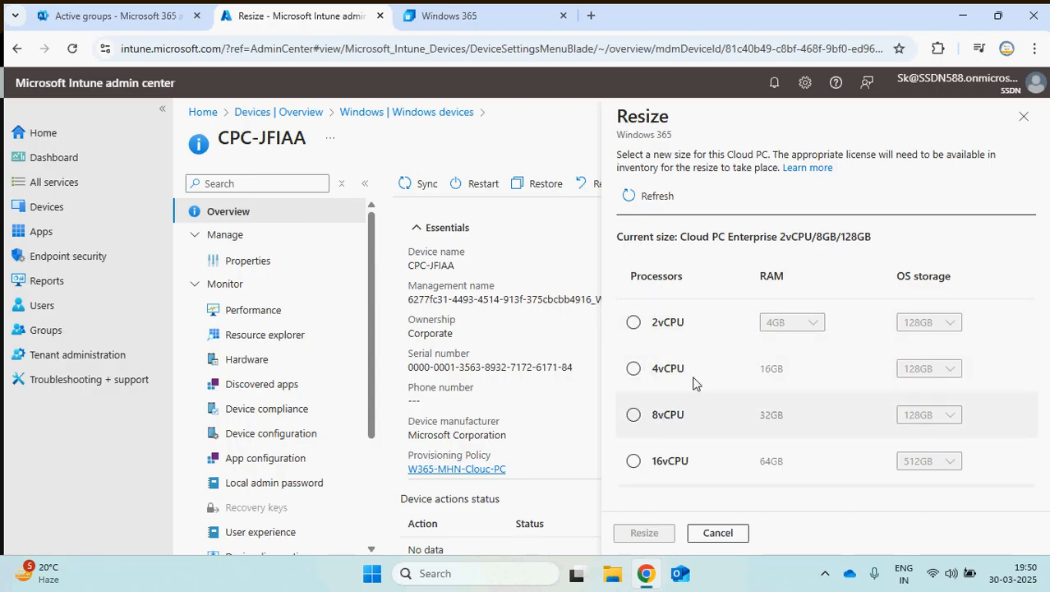
pyautogui.moveTo(664, 241); pyautogui.dragTo(854, 237)
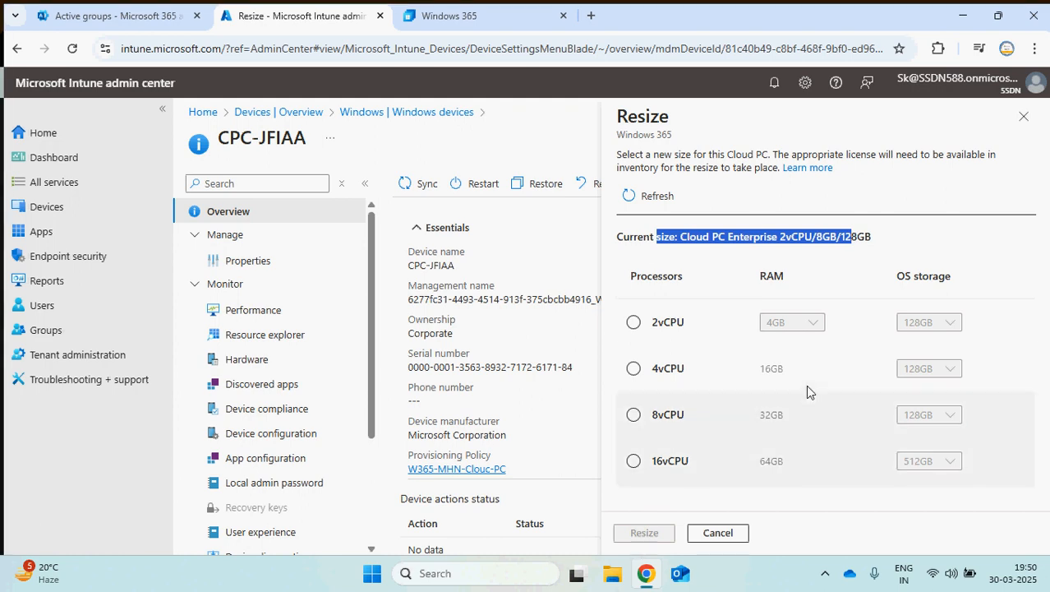
pyautogui.click(730, 538)
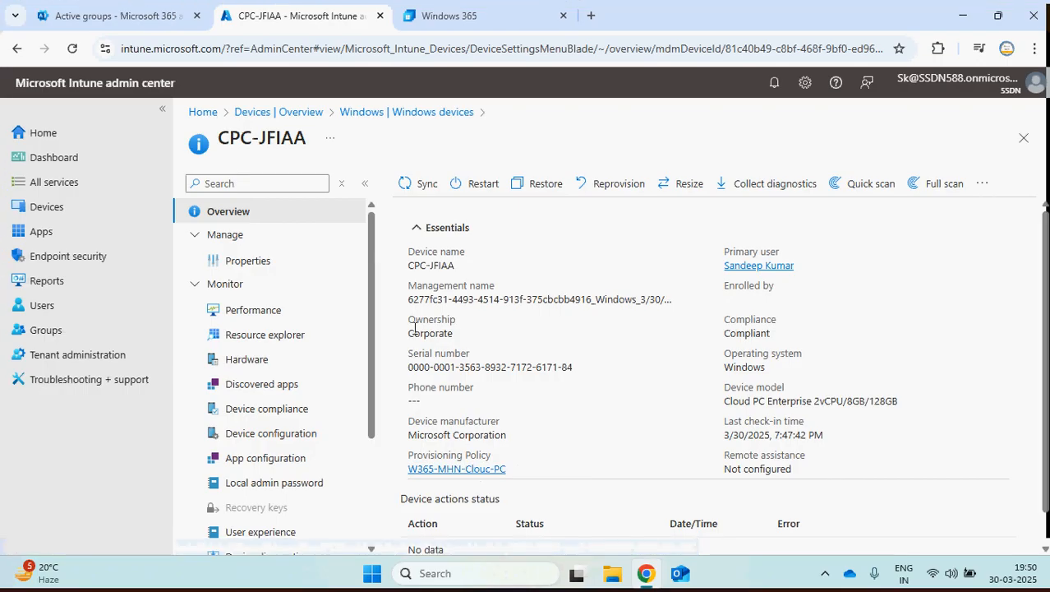
# Step: Review CPC-JFIAA's ownership, performance page and connectivity history report, and return to the Windows devices list
pyautogui.moveTo(410, 334); pyautogui.dragTo(482, 335)
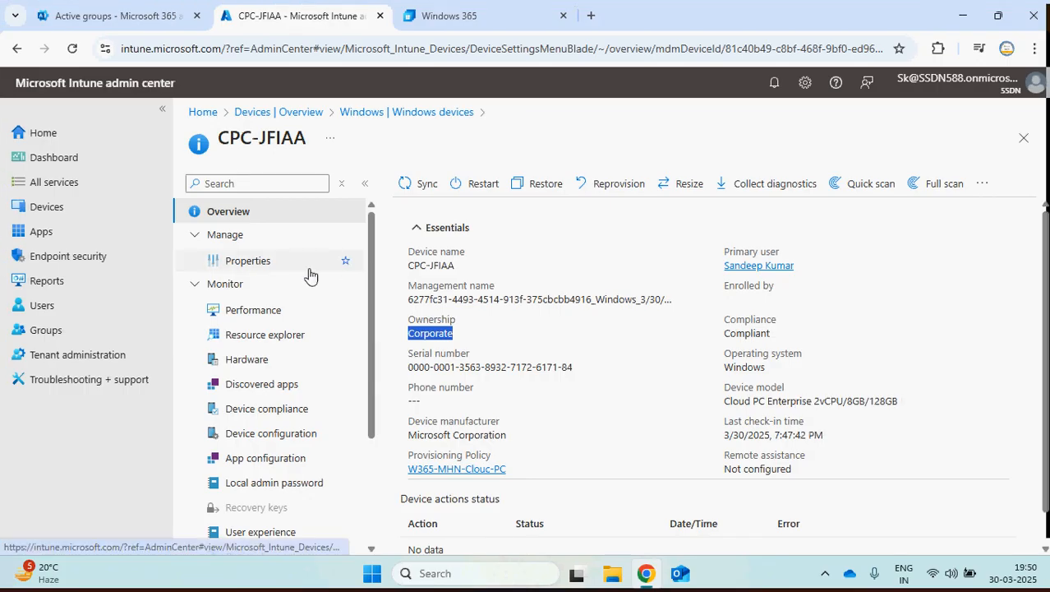
pyautogui.click(261, 309)
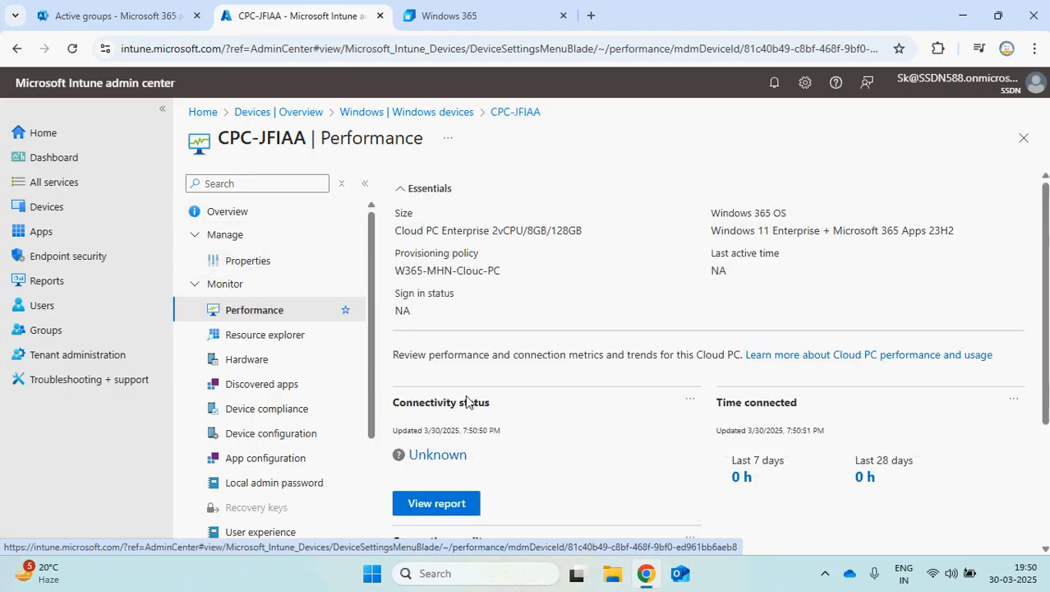
pyautogui.click(448, 503)
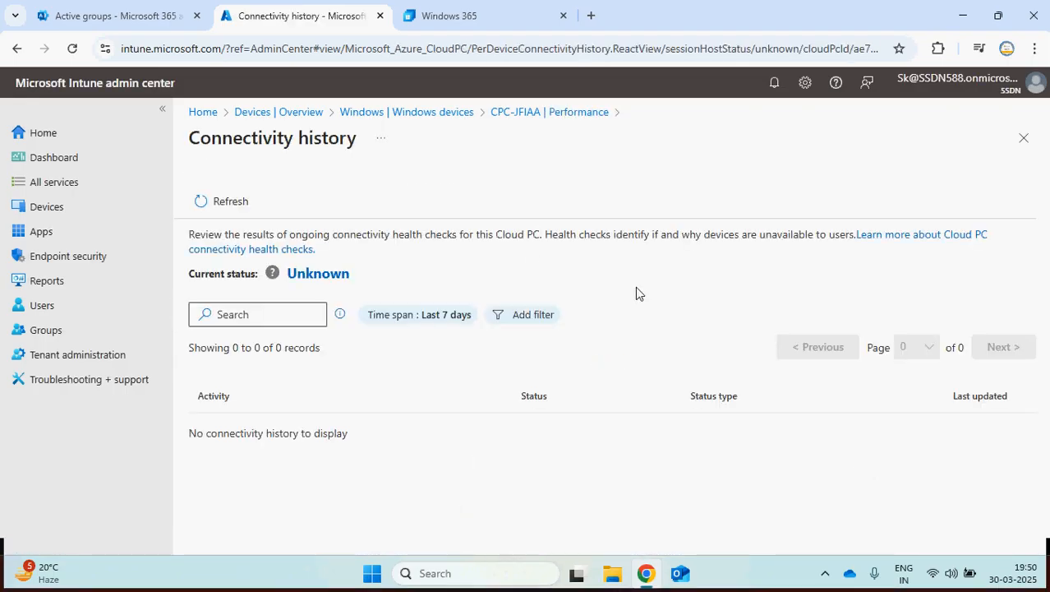
pyautogui.click(448, 112)
# Step: Open Windows App from the Windows 365 portal and connect to the renamed W365-CPC Cloud PC with all in-session devices and features enabled
pyautogui.click(481, 20)
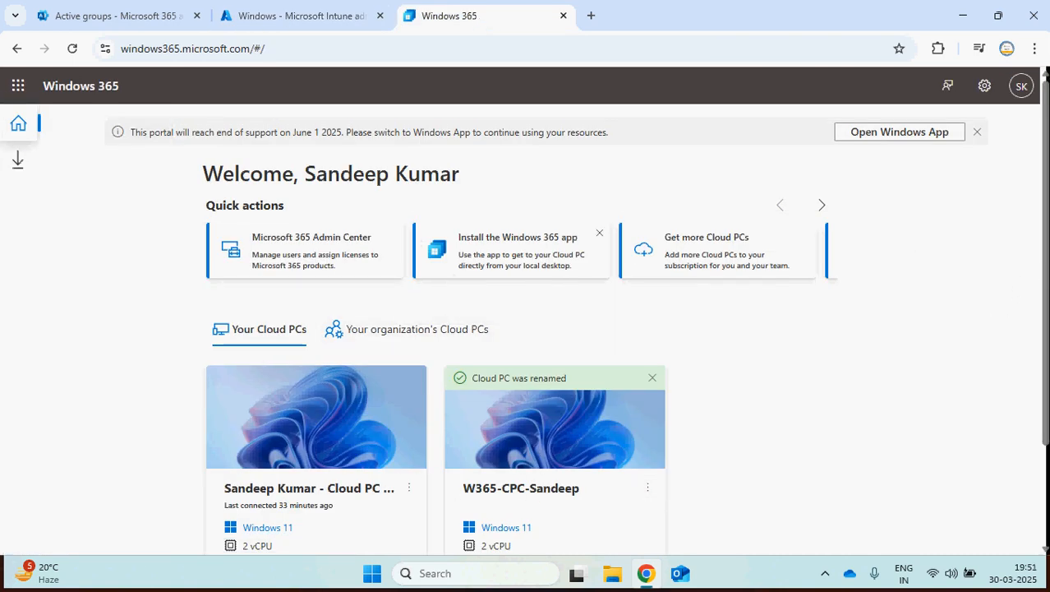
pyautogui.click(901, 134)
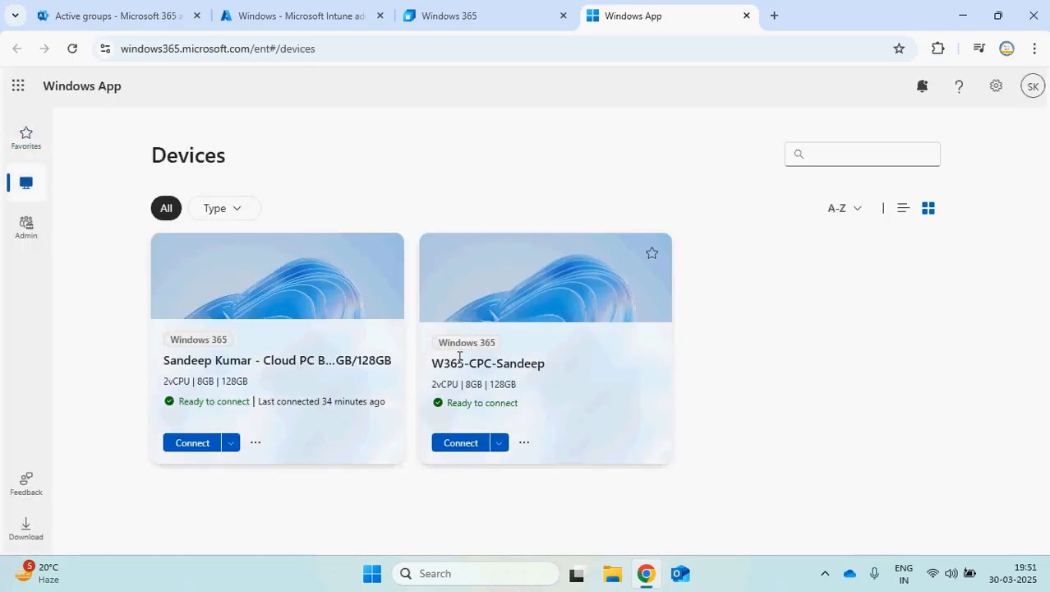
pyautogui.click(463, 442)
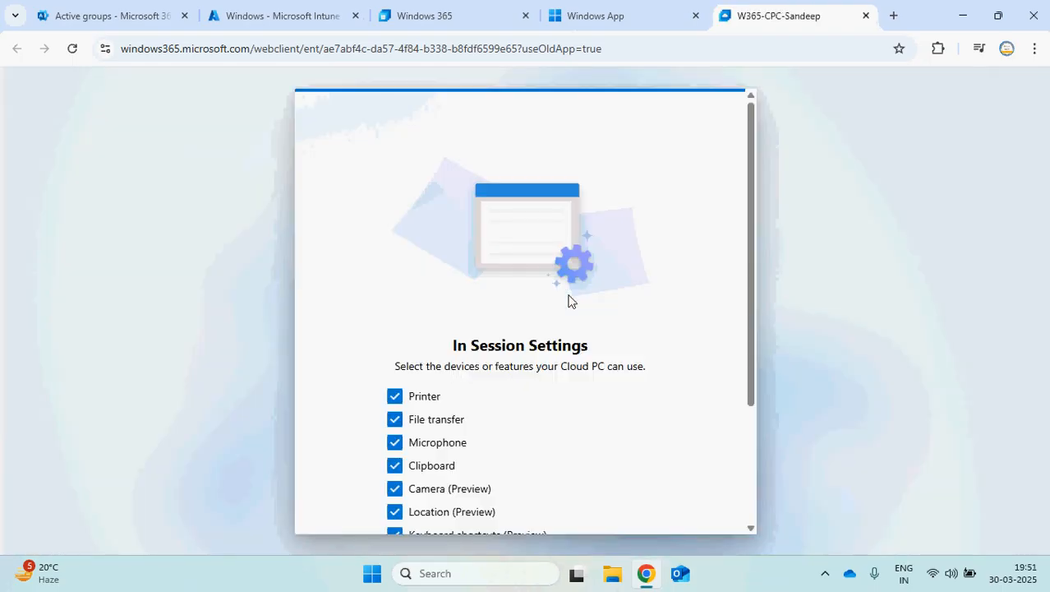
pyautogui.moveTo(747, 246); pyautogui.dragTo(746, 440)
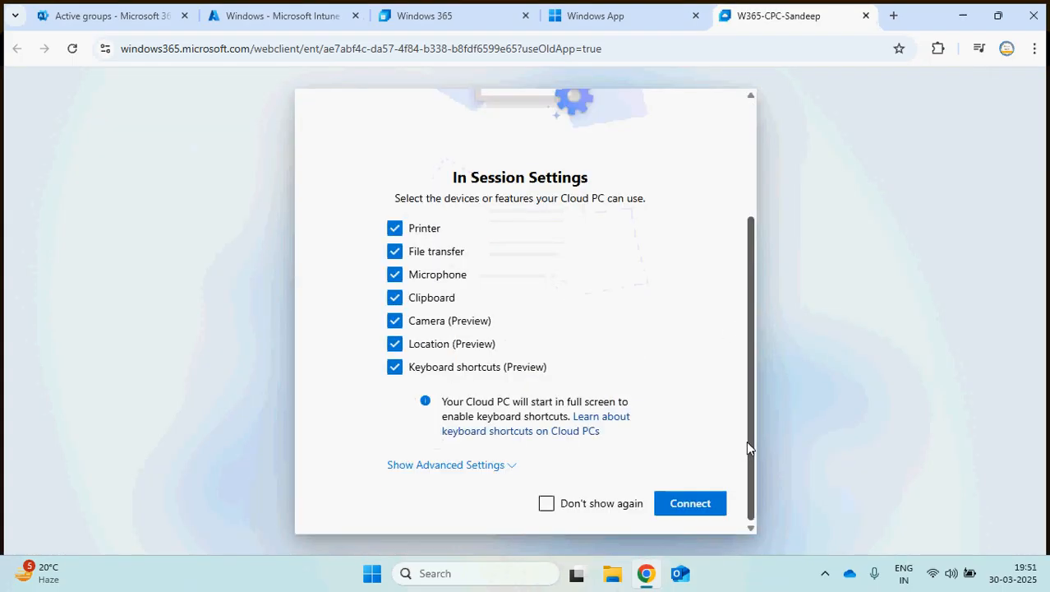
pyautogui.click(688, 502)
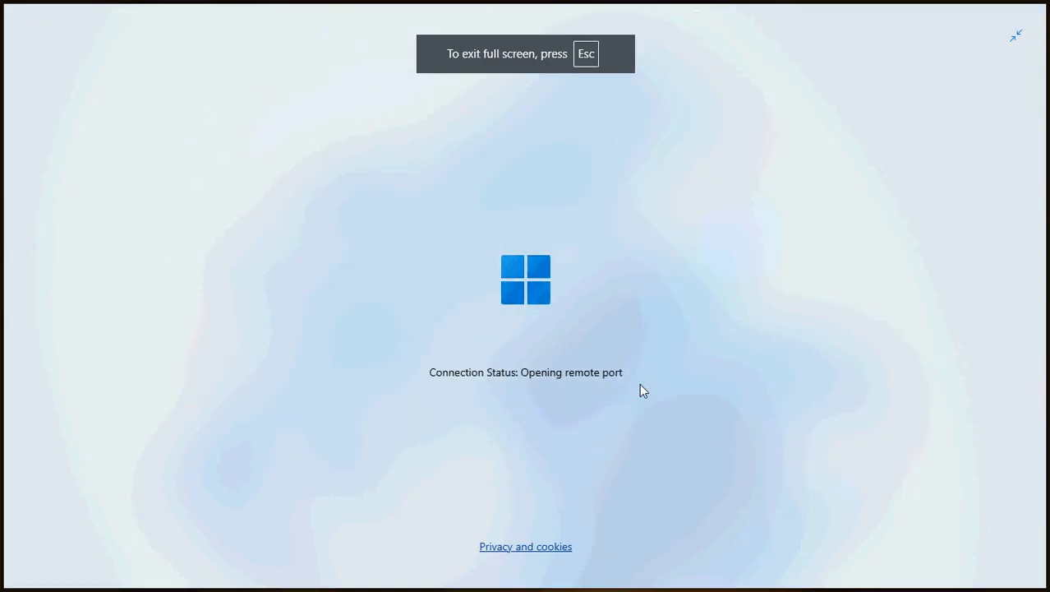
# Step: Enter the account password to sign in to the Cloud PC session
pyautogui.click(505, 444)
pyautogui.write('••••••••••')
pyautogui.press('Return')
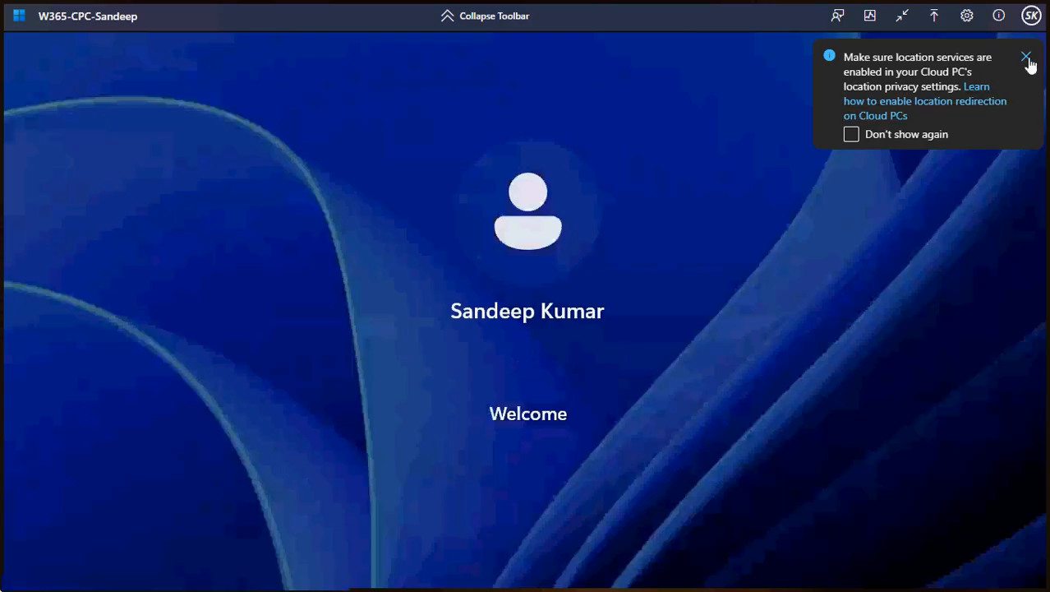
# Step: Dismiss the location services notice, take the Cloud PC session out of full screen and dismiss the keyboard shortcuts notice
pyautogui.click(1026, 56)
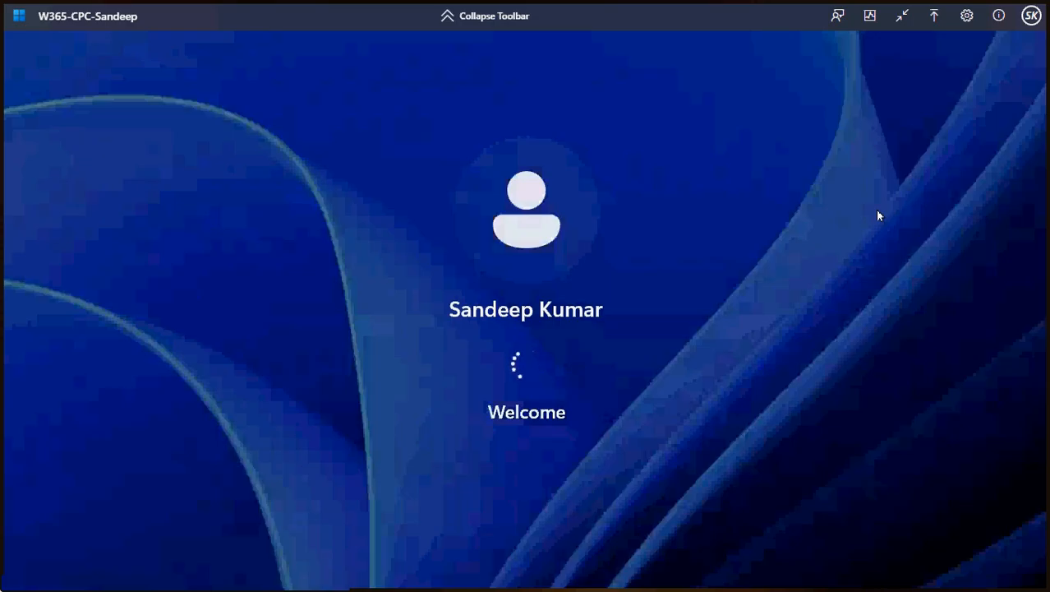
pyautogui.click(903, 18)
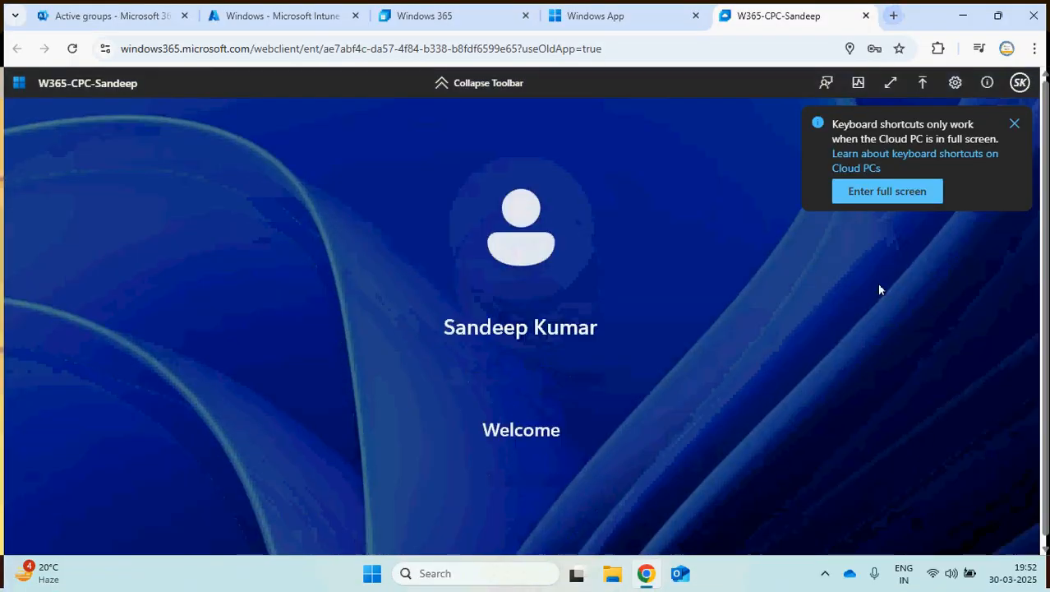
pyautogui.click(1014, 124)
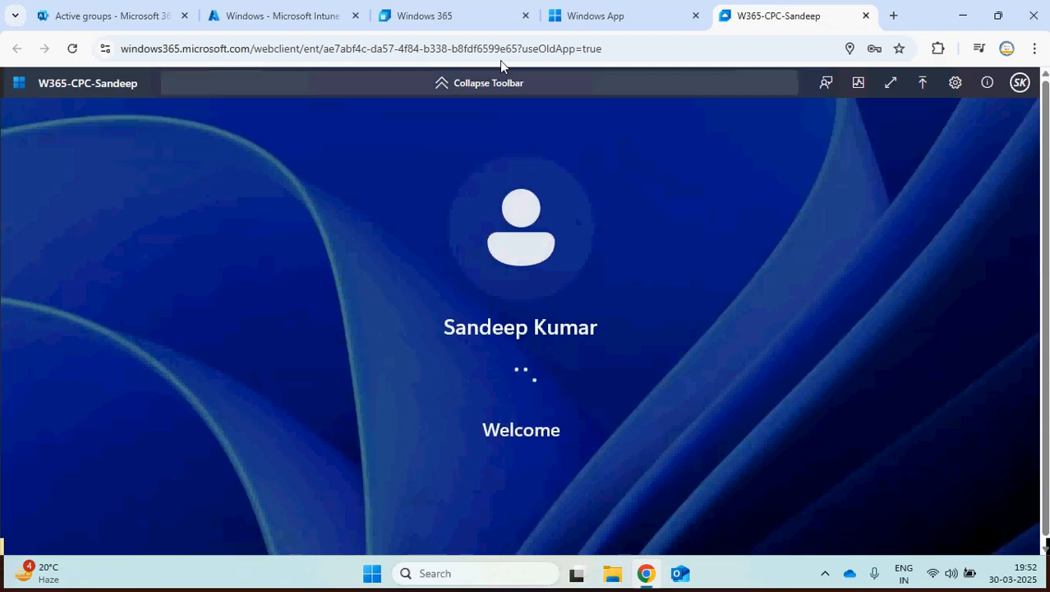
# Step: Review the Windows 365 overview in the Intune admin center, including provisioning, network health and monitoring reports, and return to the Cloud PC session
pyautogui.click(484, 25)
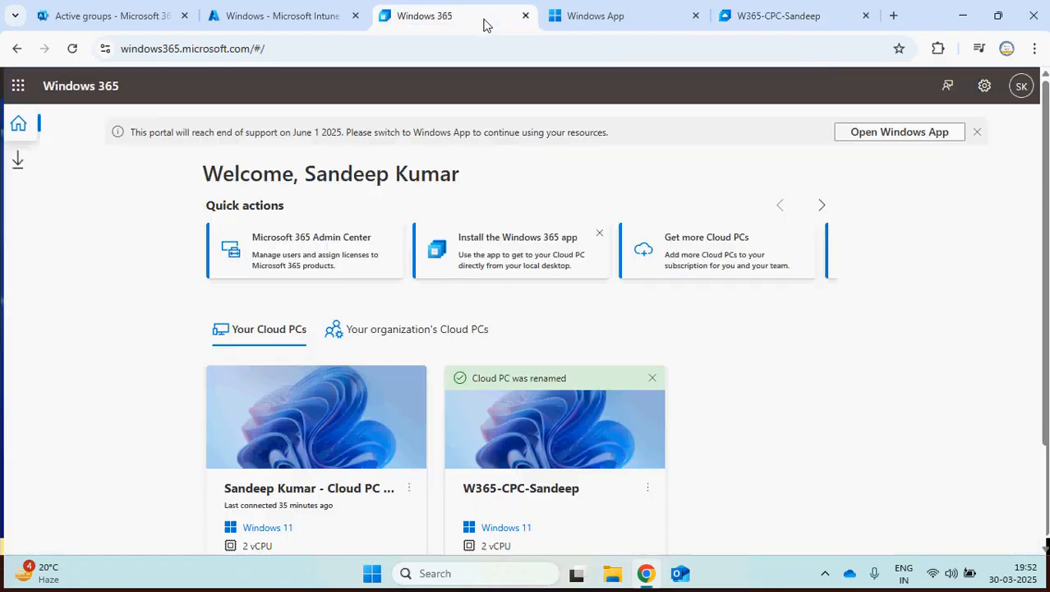
pyautogui.click(320, 24)
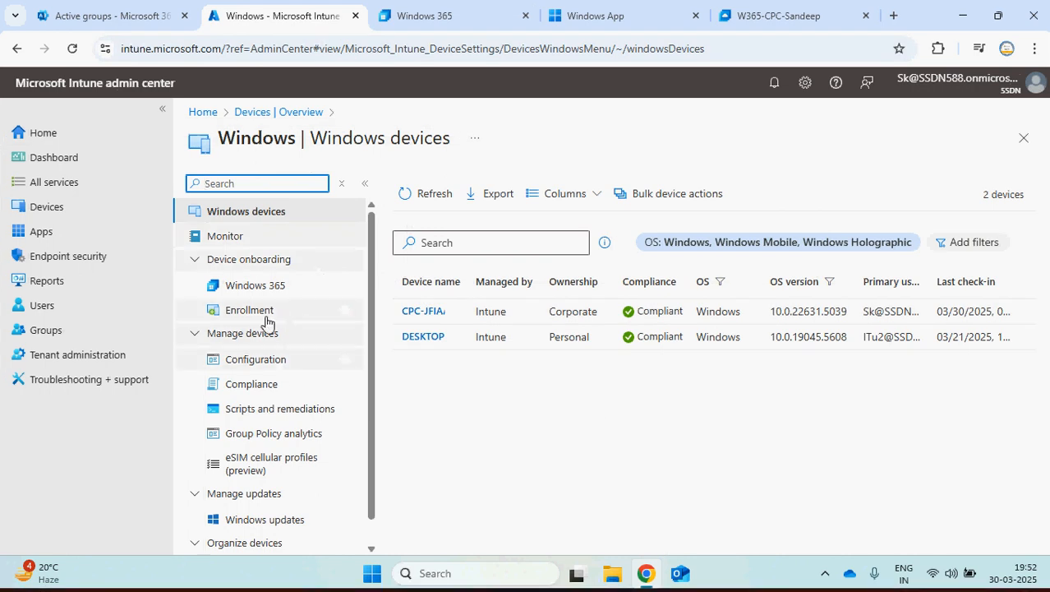
pyautogui.click(270, 288)
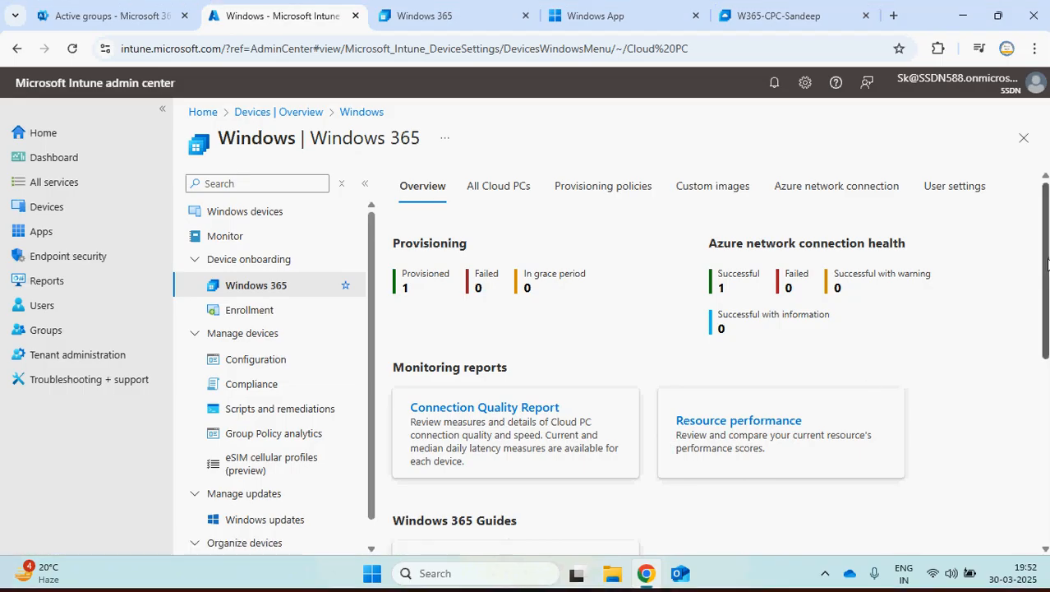
pyautogui.scroll(-1, 1048, 305)
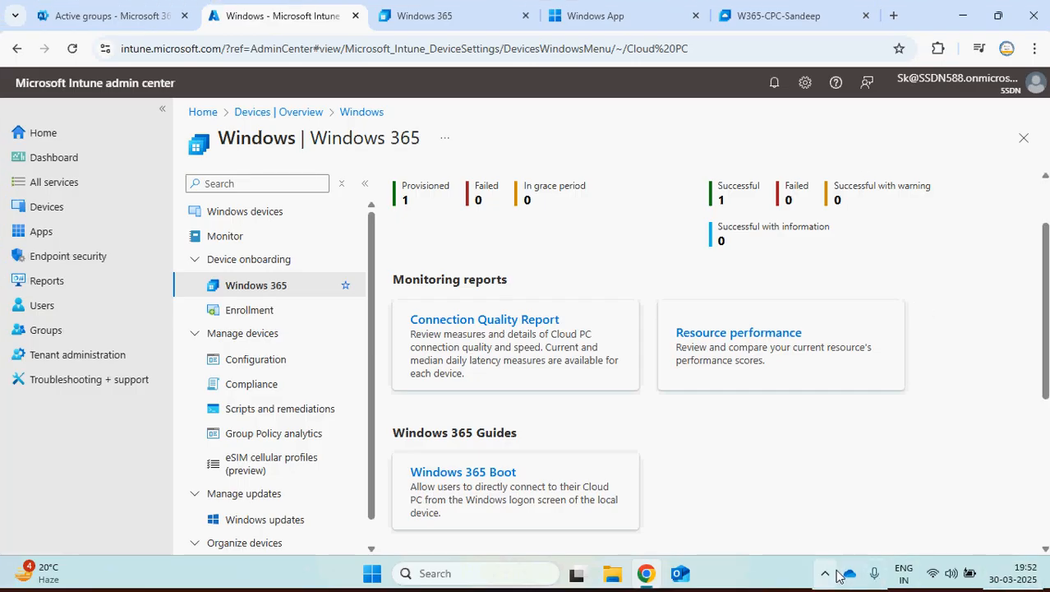
pyautogui.click(791, 19)
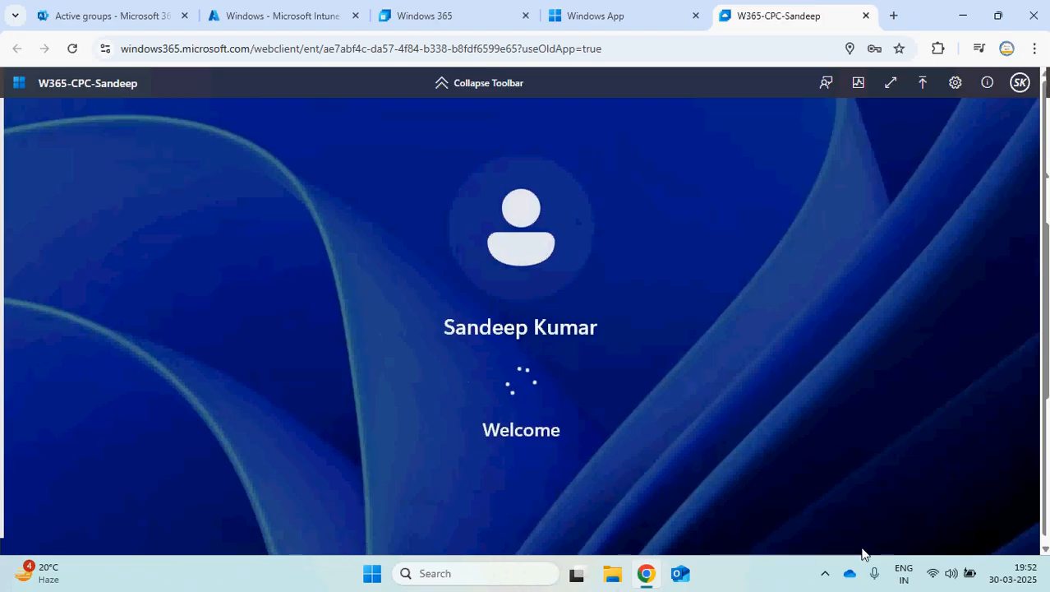
pyautogui.click(825, 574)
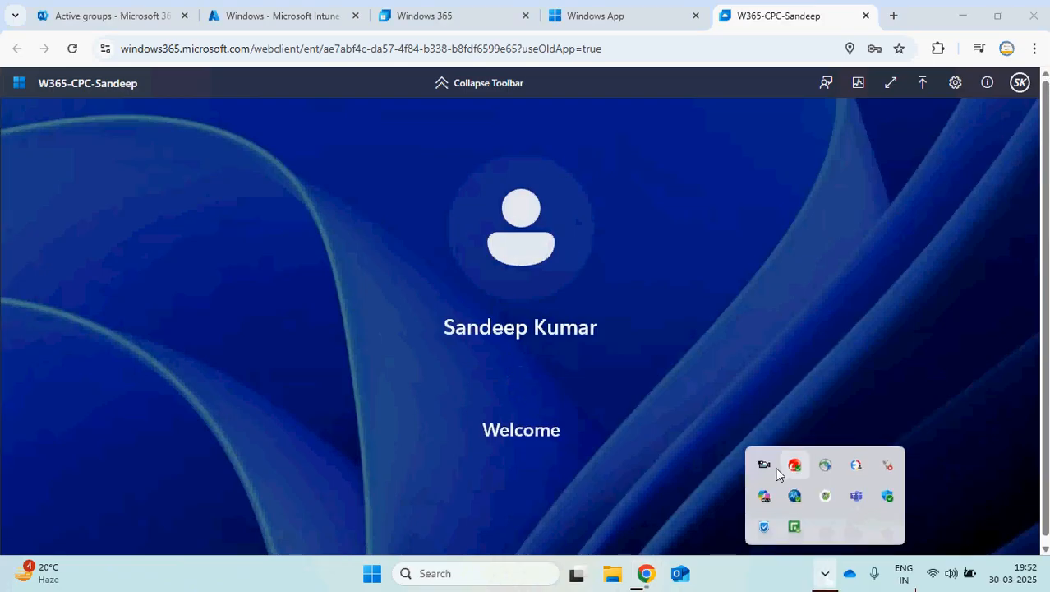